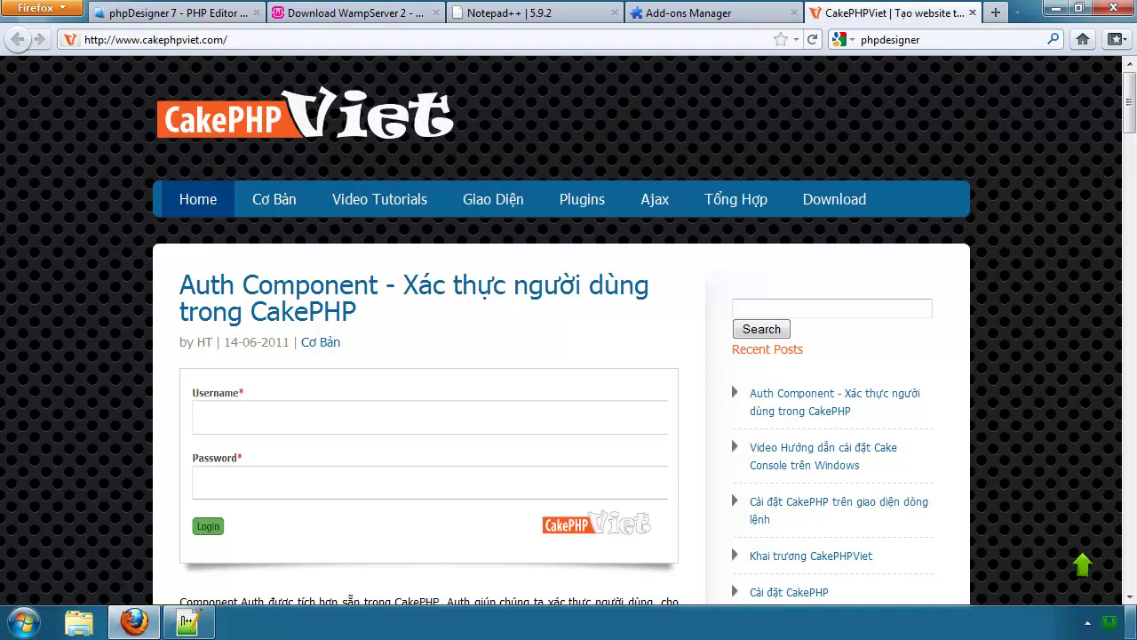
Step: Switch to Notepad++ and review the web server packages listed in the new 2 document, from XAMPP to IIS7
{"action": "left_click", "coordinate": [133, 624]}
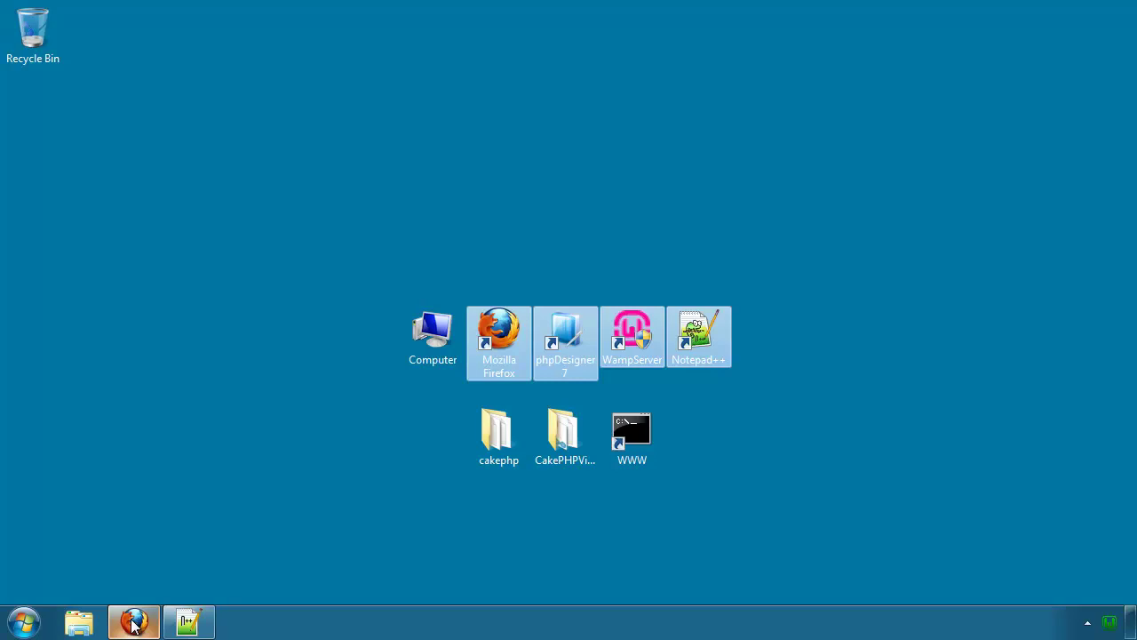
{"action": "left_click", "coordinate": [408, 540]}
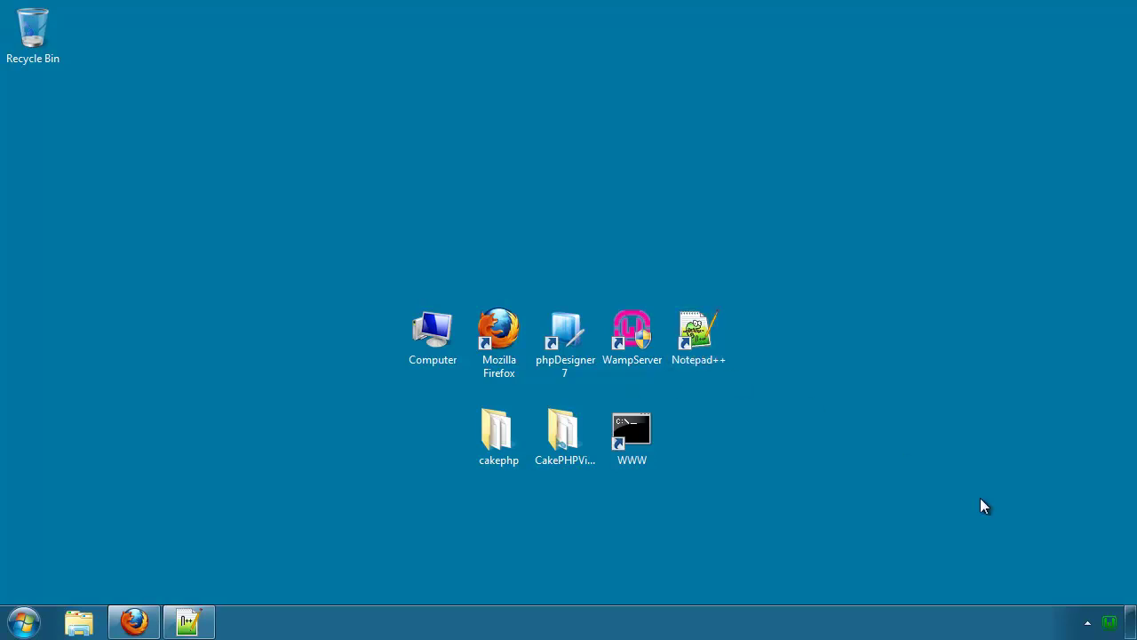
{"action": "left_click", "coordinate": [188, 622]}
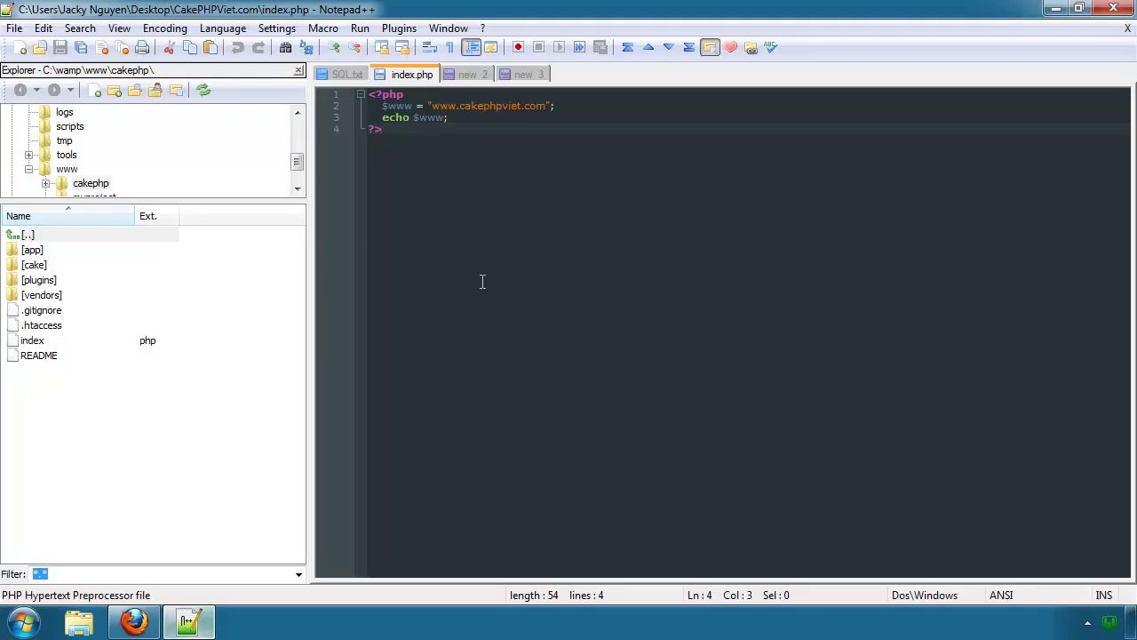
{"action": "left_click", "coordinate": [467, 76]}
{"action": "double_click", "coordinate": [395, 96]}
{"action": "left_click", "coordinate": [416, 97]}
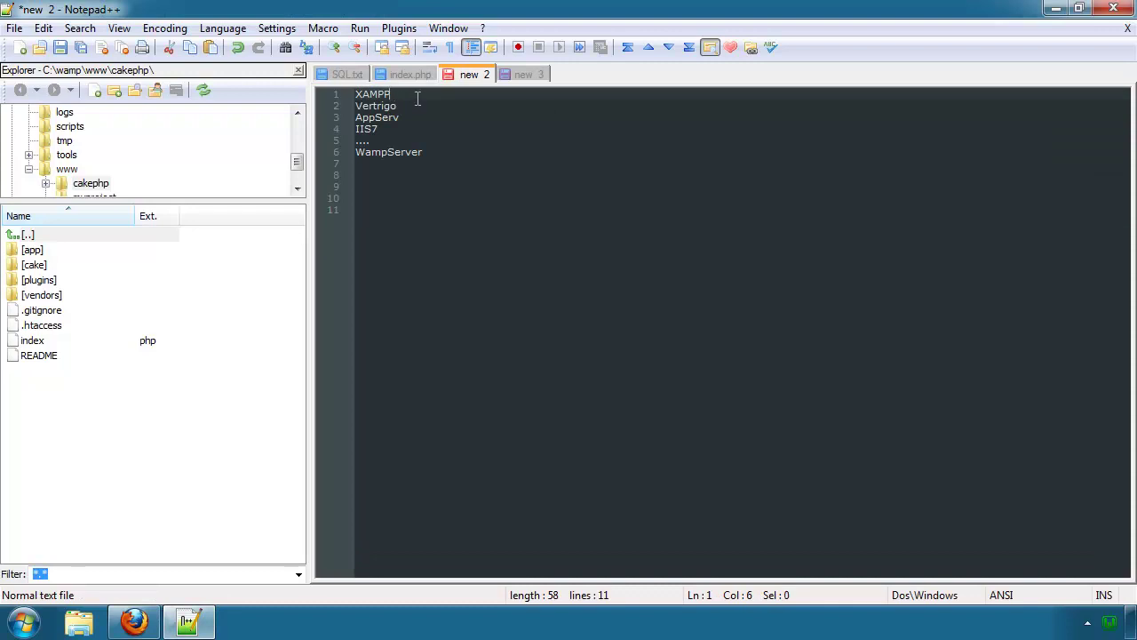
{"action": "double_click", "coordinate": [371, 120]}
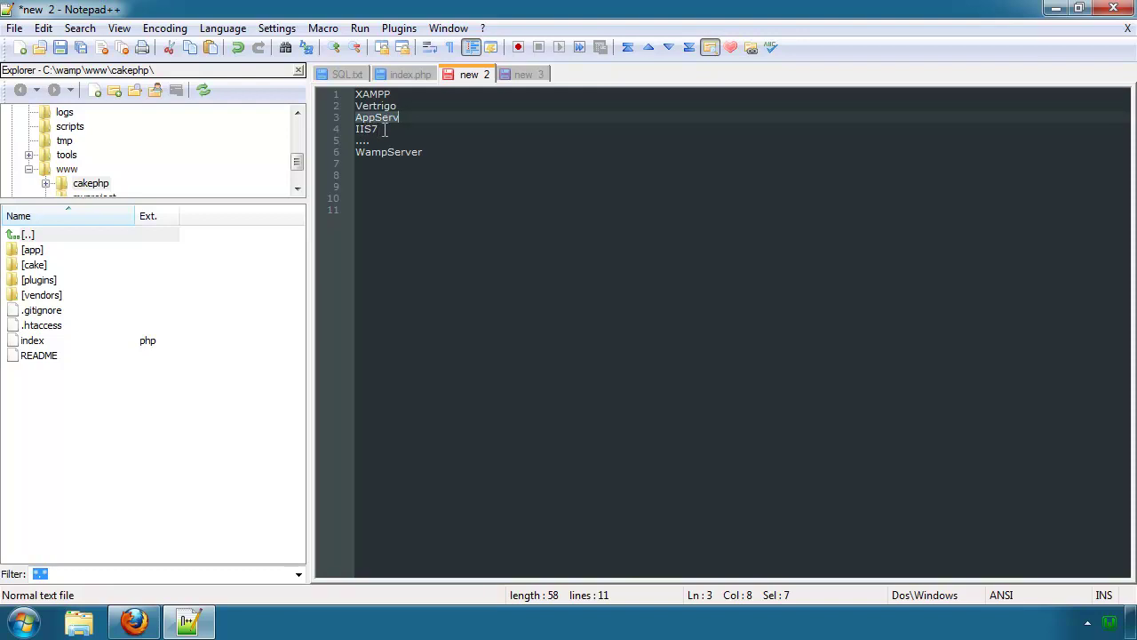
{"action": "left_click", "coordinate": [382, 131]}
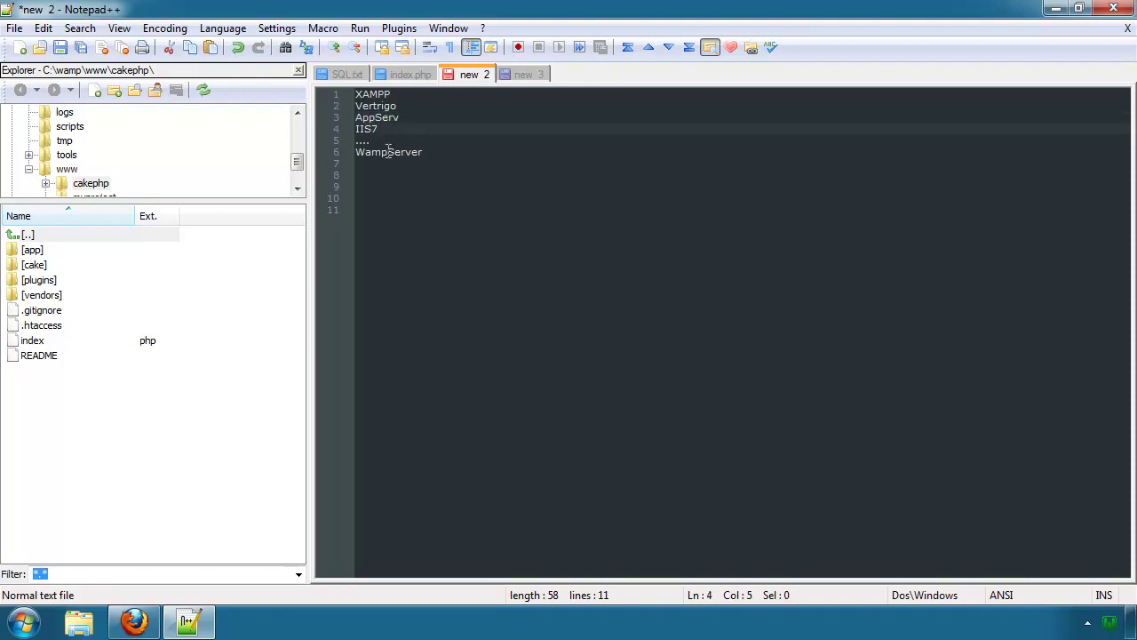
{"action": "left_click_drag", "start_coordinate": [387, 128], "coordinate": [343, 93]}
{"action": "left_click", "coordinate": [374, 108]}
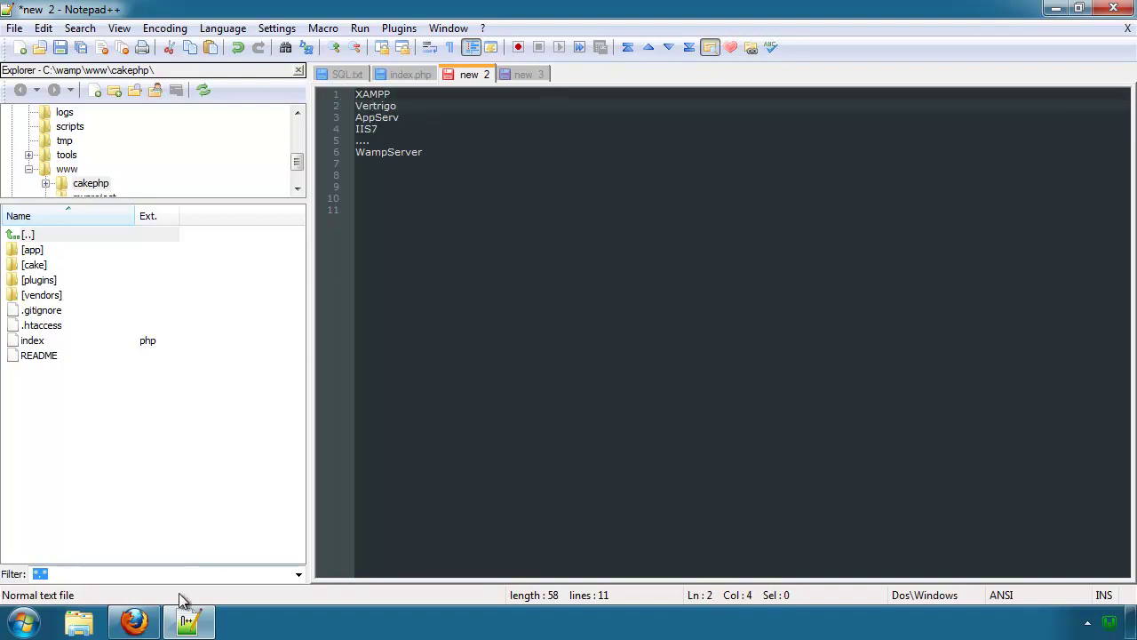
Step: Return to the desktop and enable the short open tag option in WampServer's PHP settings
{"action": "left_click", "coordinate": [133, 622]}
{"action": "left_click", "coordinate": [135, 622]}
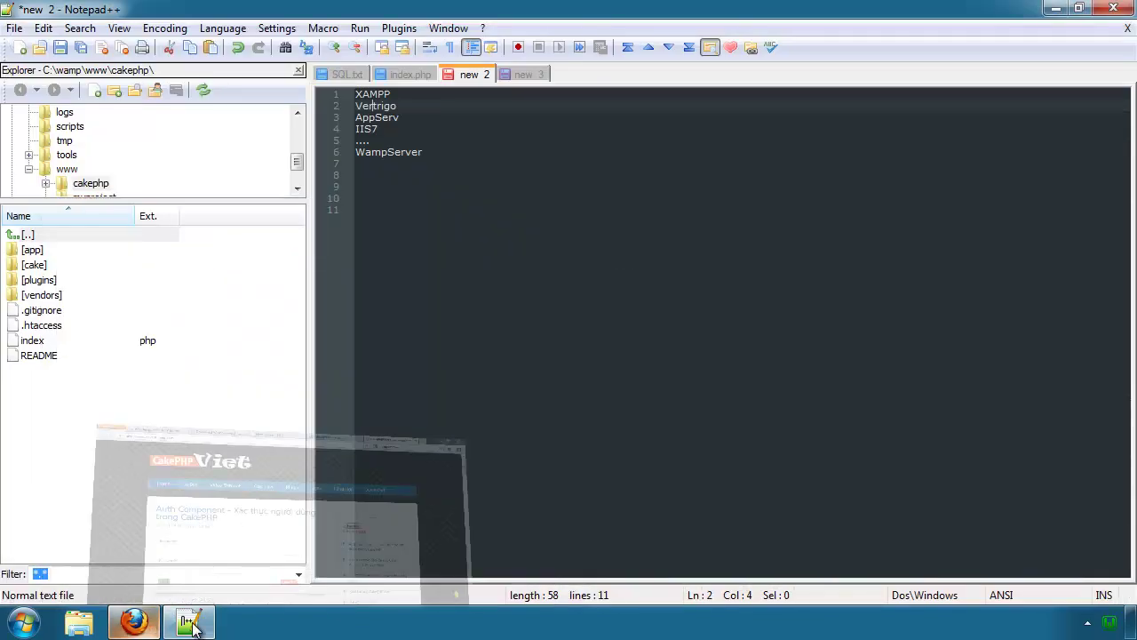
{"action": "left_click", "coordinate": [188, 622]}
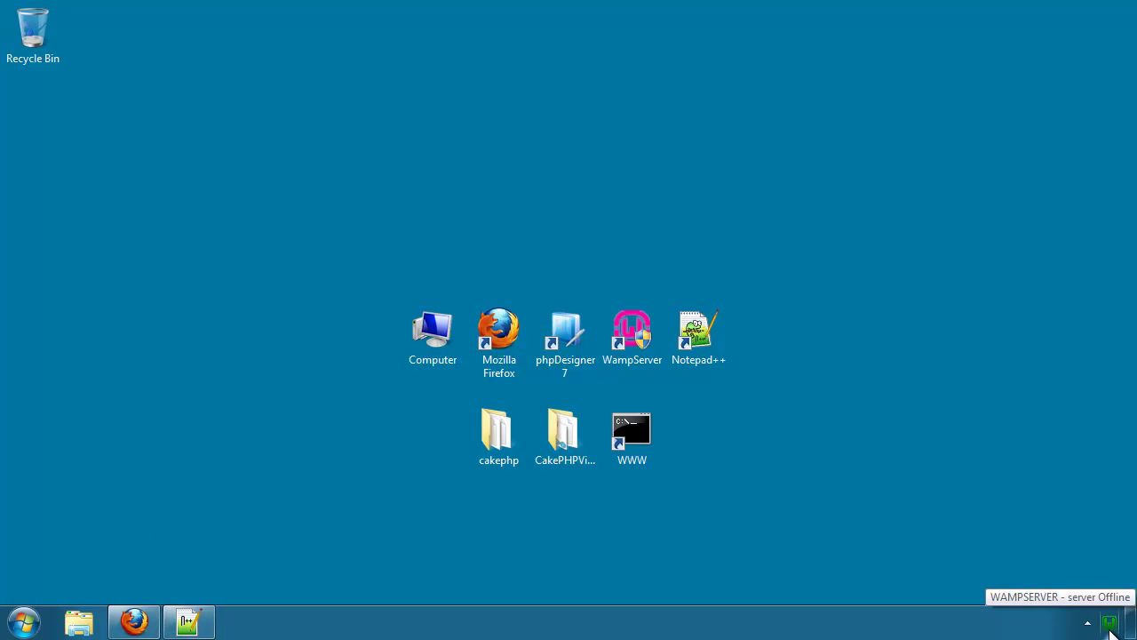
{"action": "left_click", "coordinate": [1110, 623]}
{"action": "mouse_move", "coordinate": [1079, 470]}
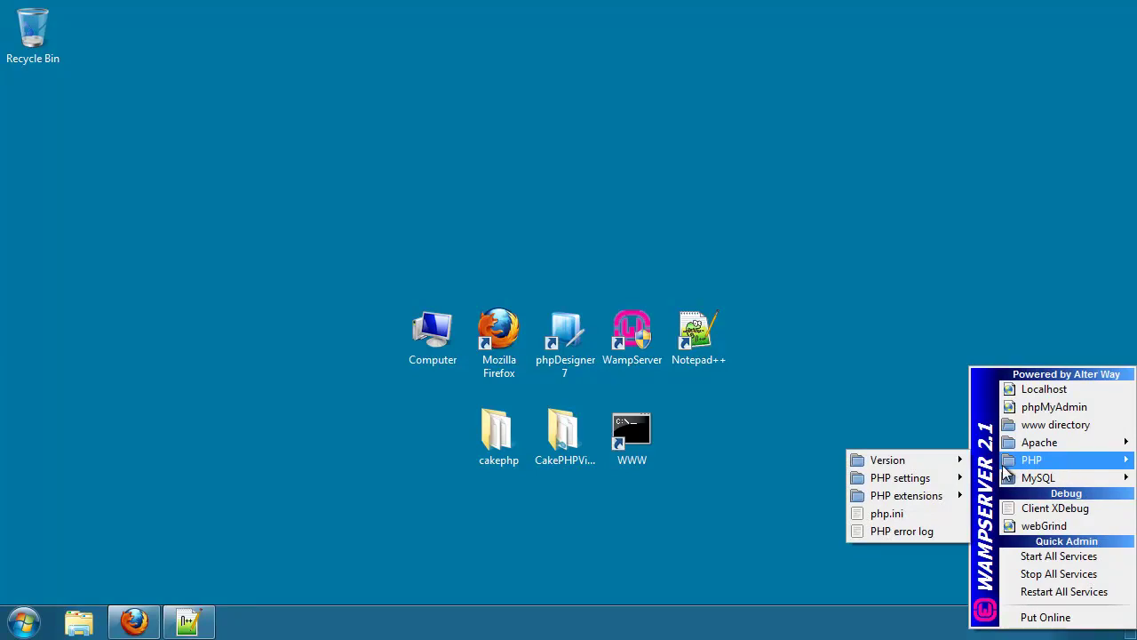
{"action": "mouse_move", "coordinate": [903, 477]}
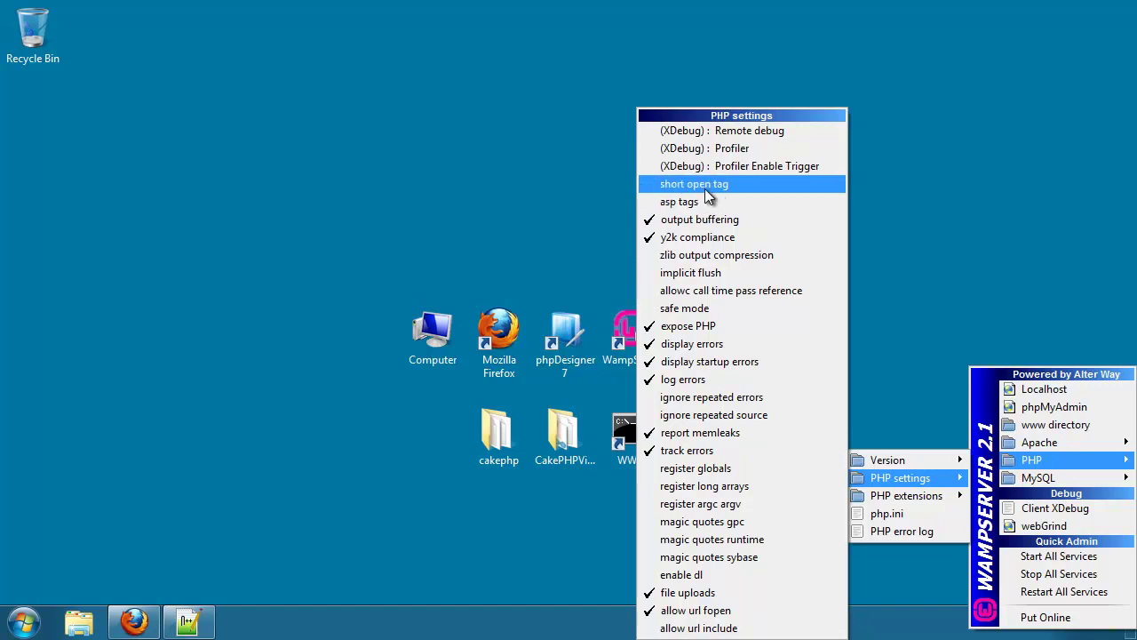
{"action": "left_click", "coordinate": [661, 183]}
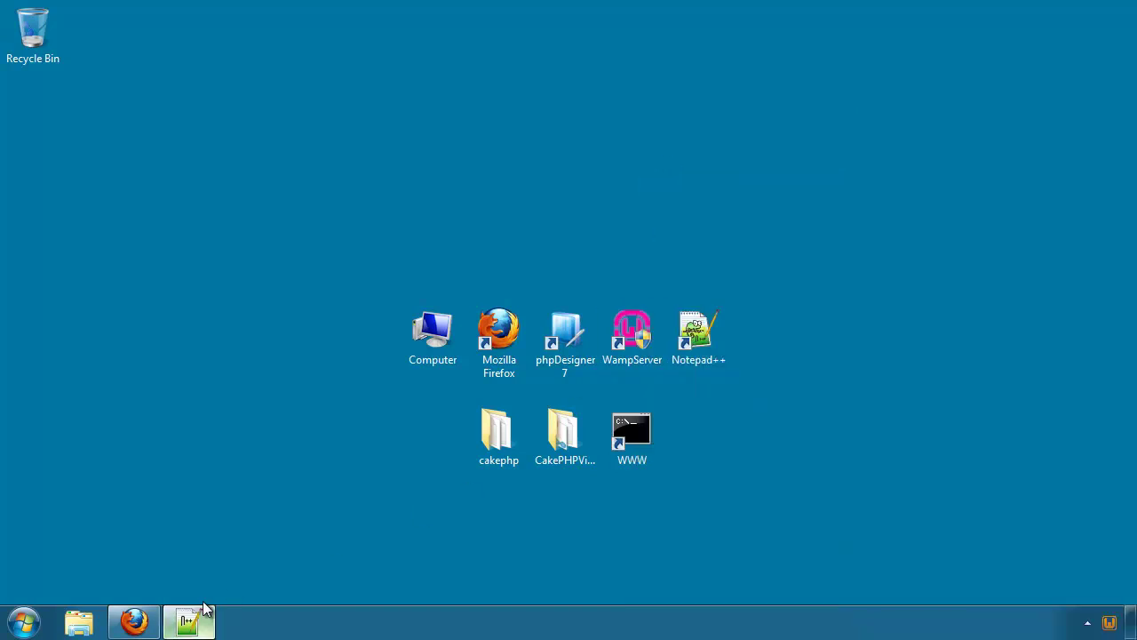
Step: Switch to Notepad++ and create a new document containing an empty PHP block with <?php and ?> tags
{"action": "left_click", "coordinate": [198, 625]}
{"action": "double_click", "coordinate": [587, 75]}
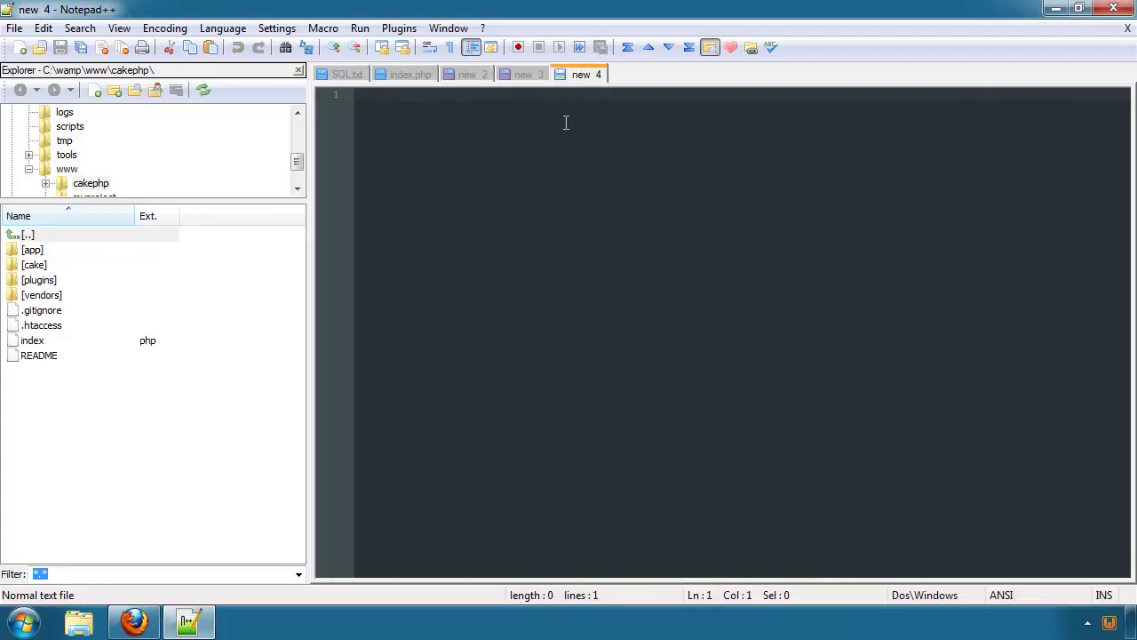
{"action": "type", "text": "<?php"}
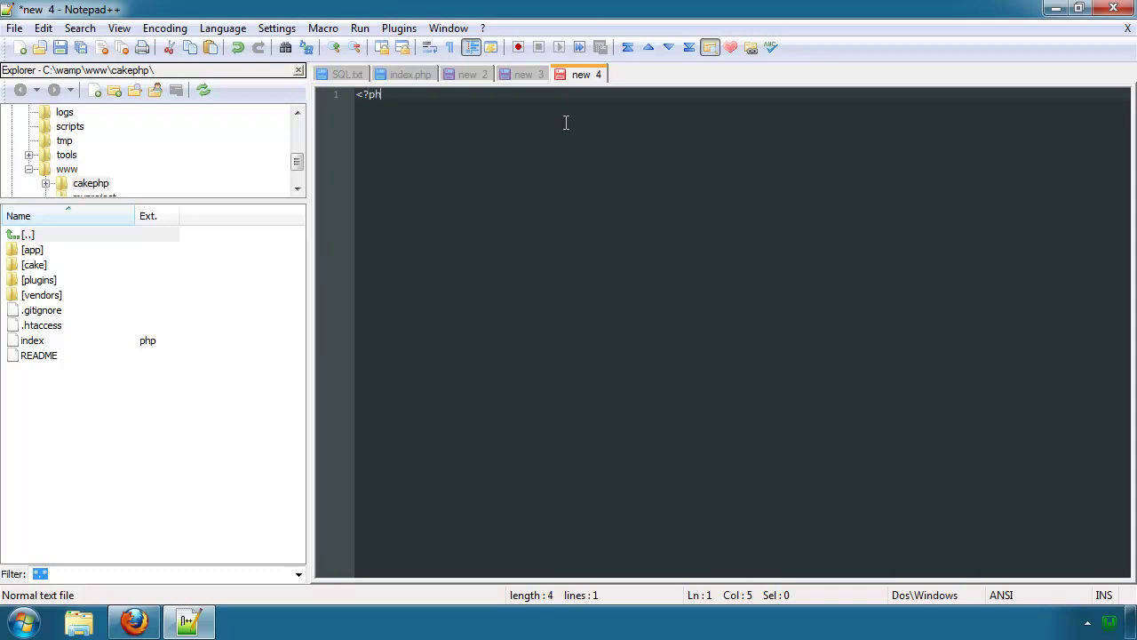
{"action": "key", "text": "Return"}
{"action": "key", "text": "Return"}
{"action": "type", "text": "?>"}
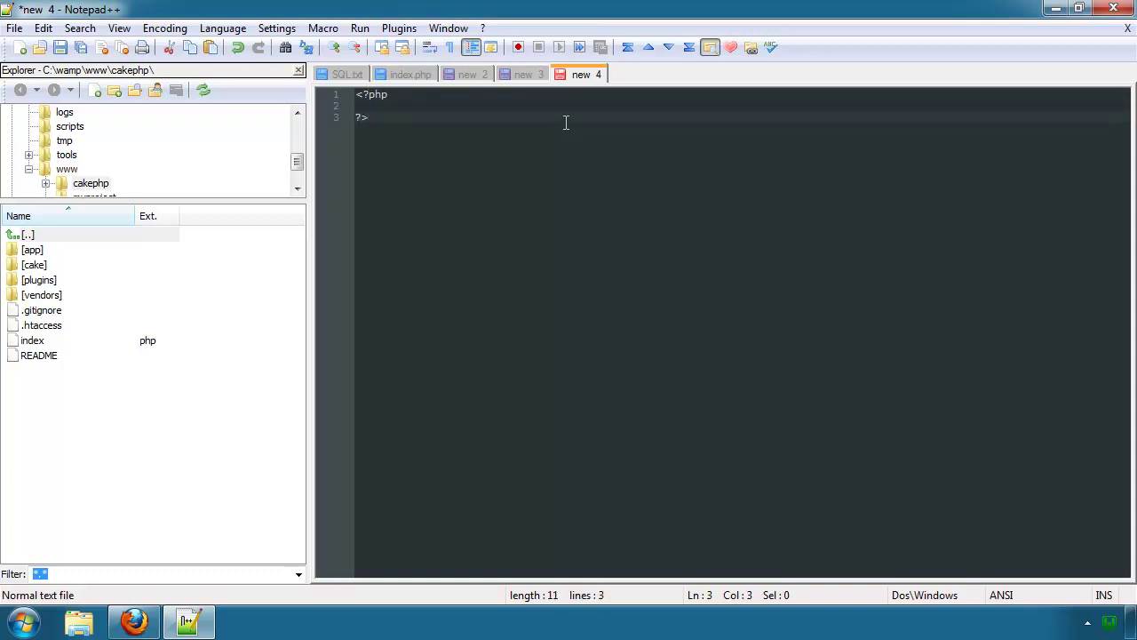
Step: Set the syntax language of the new document to PHP
{"action": "left_click", "coordinate": [222, 28]}
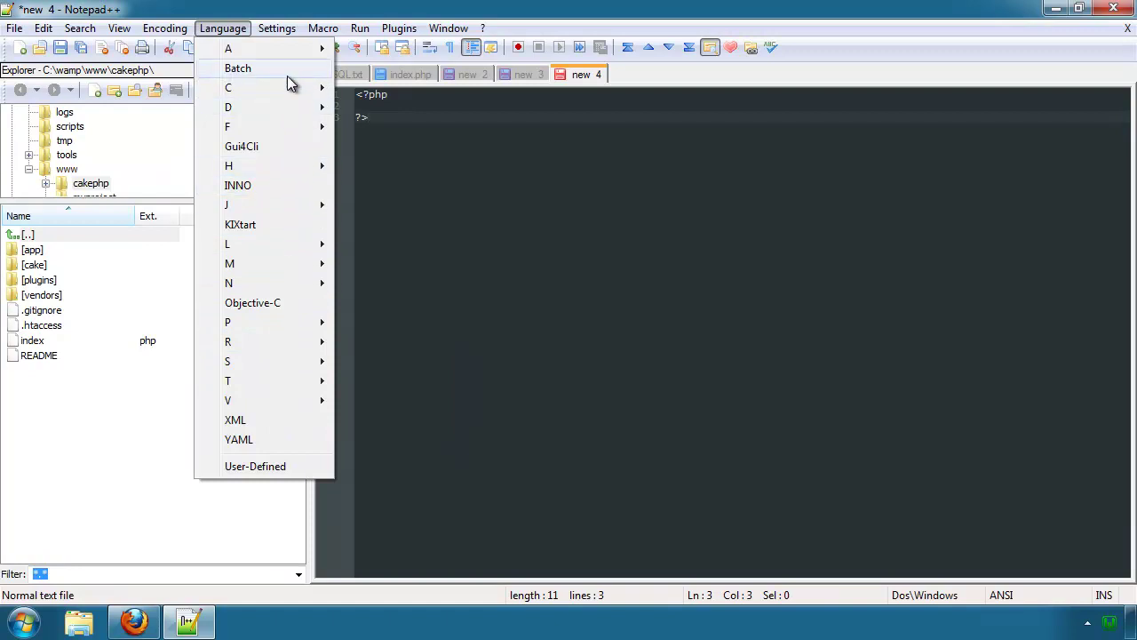
{"action": "mouse_move", "coordinate": [284, 324]}
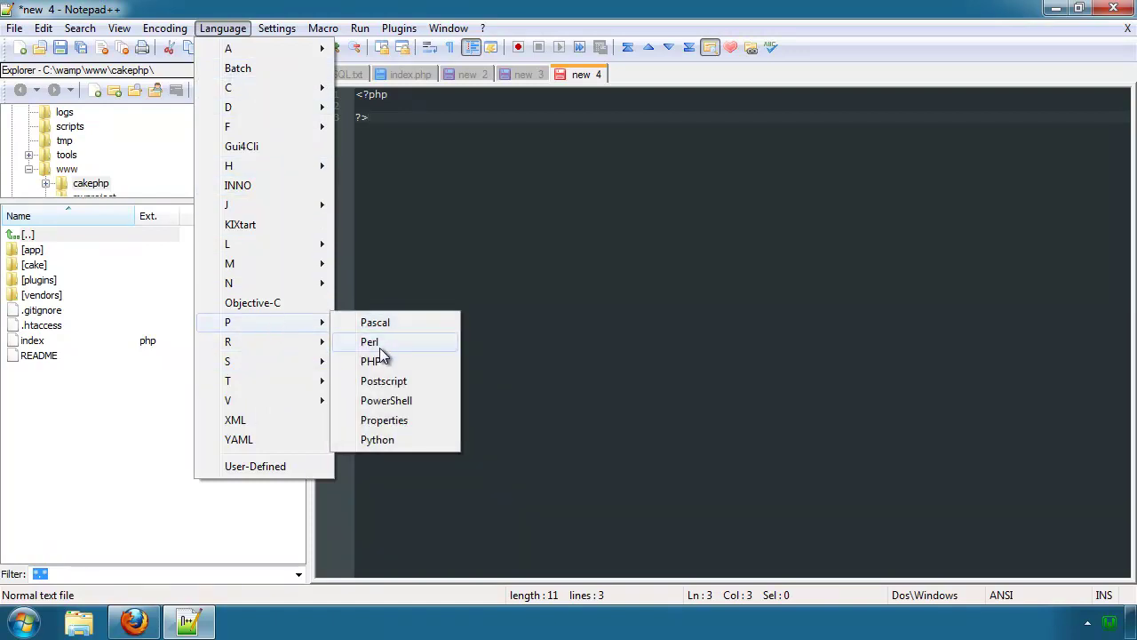
{"action": "left_click", "coordinate": [382, 360]}
{"action": "left_click", "coordinate": [398, 107]}
{"action": "left_click", "coordinate": [401, 95]}
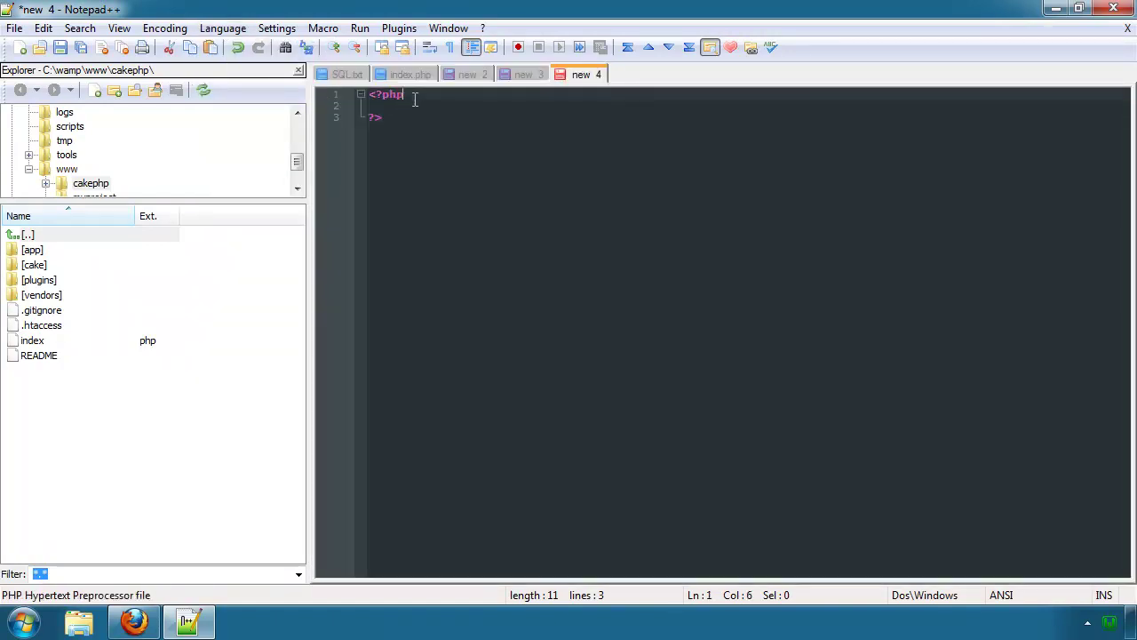
Step: Add a second block below the first using the short tags <? and ?> with blank lines between, and select that block
{"action": "left_click", "coordinate": [414, 127]}
{"action": "key", "text": "Return"}
{"action": "key", "text": "Return"}
{"action": "key", "text": "Return"}
{"action": "type", "text": "<?"}
{"action": "key", "text": "Return"}
{"action": "key", "text": "Return"}
{"action": "key", "text": "Return"}
{"action": "type", "text": "?>"}
{"action": "key", "text": "Up"}
{"action": "key", "text": "Up"}
{"action": "key", "text": "Down"}
{"action": "key", "text": "Return"}
{"action": "key", "text": "Up"}
{"action": "key", "text": "Return"}
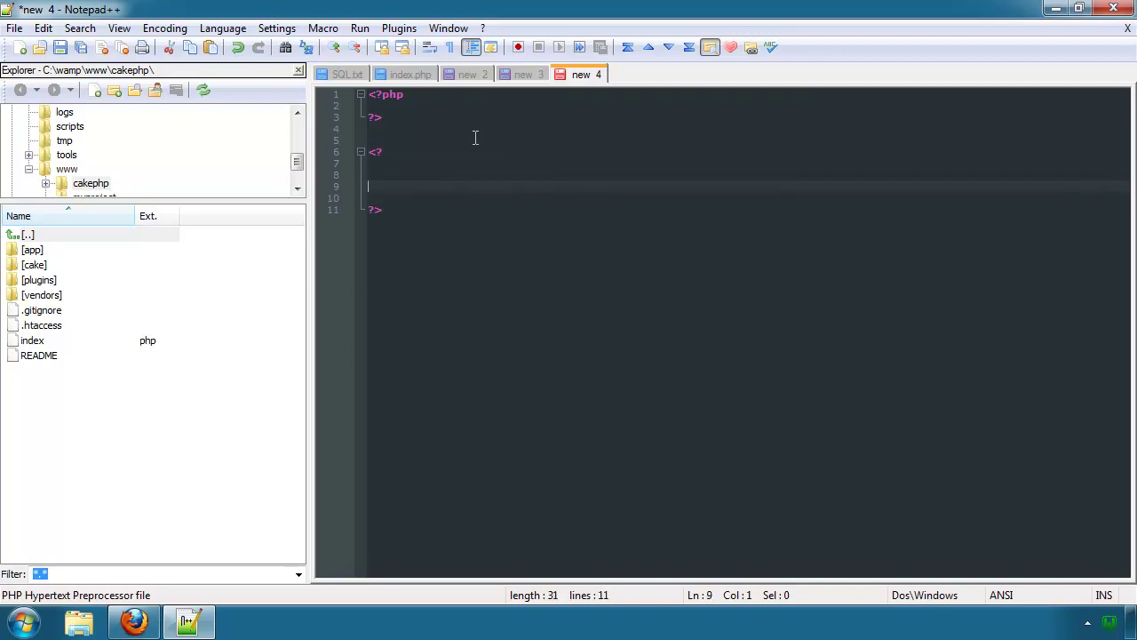
{"action": "key", "text": "Up"}
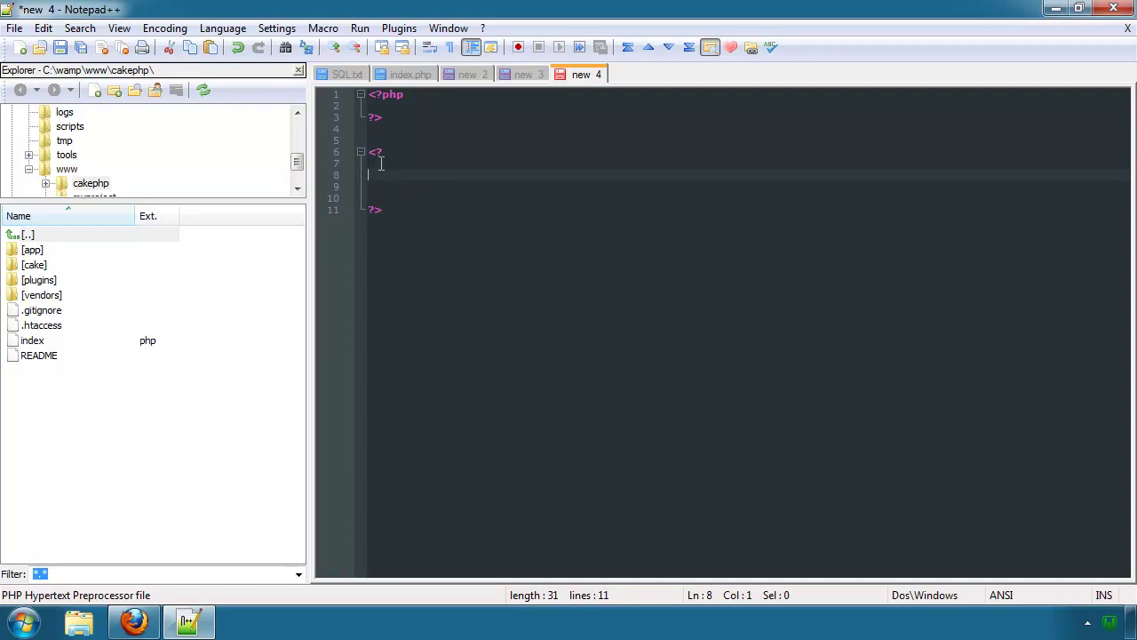
{"action": "left_click_drag", "start_coordinate": [371, 151], "coordinate": [391, 229]}
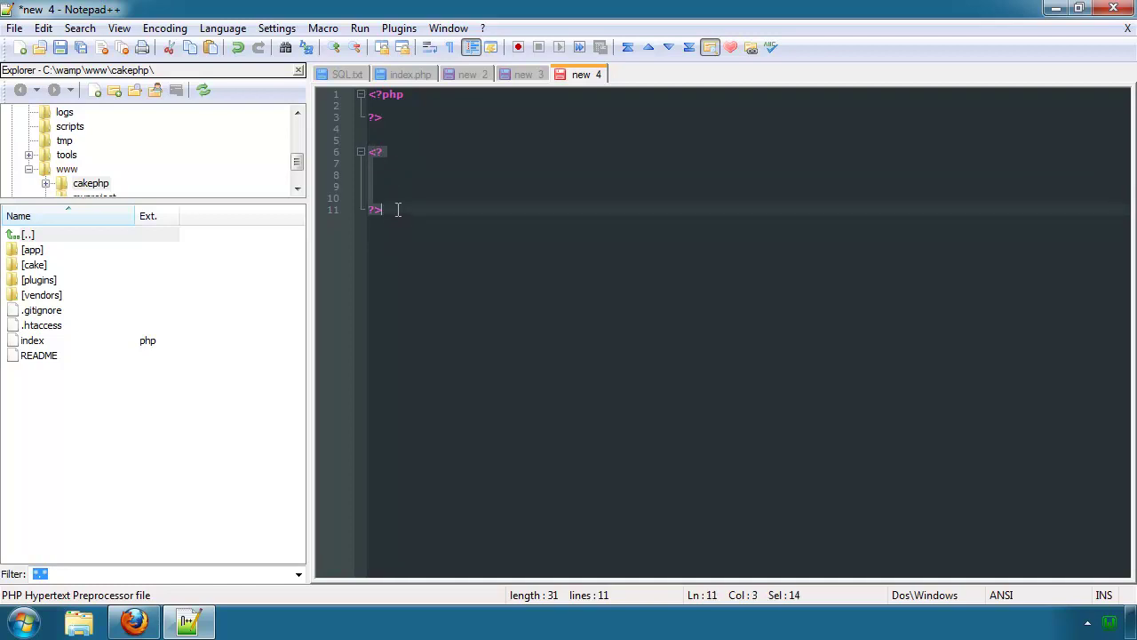
{"action": "left_click", "coordinate": [1109, 622]}
{"action": "left_click", "coordinate": [1049, 410]}
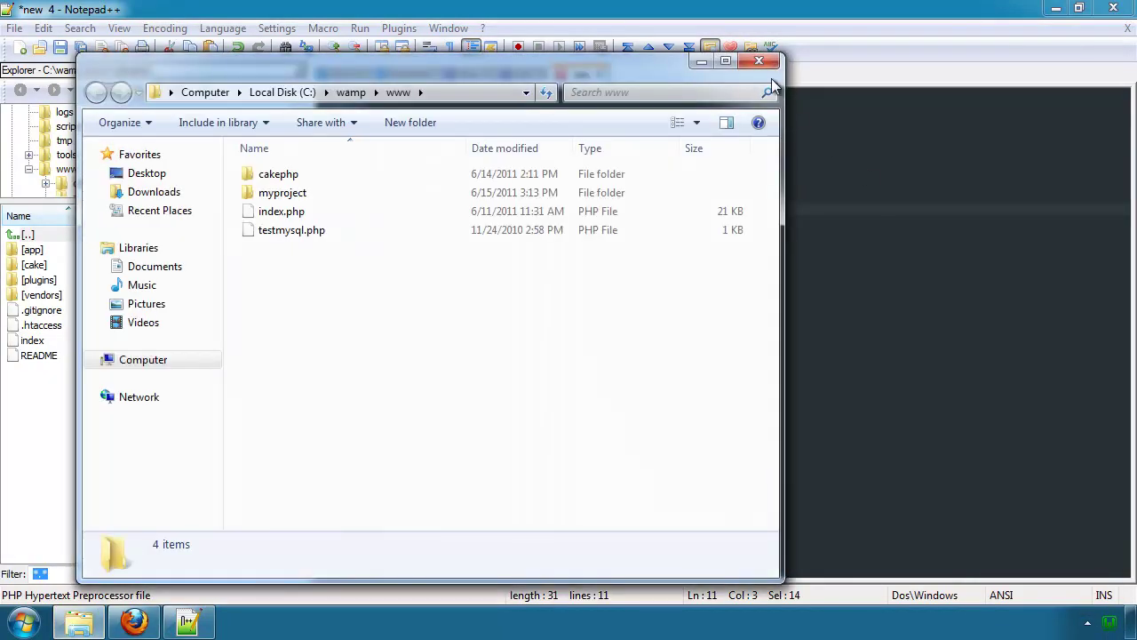
{"action": "left_click", "coordinate": [770, 56]}
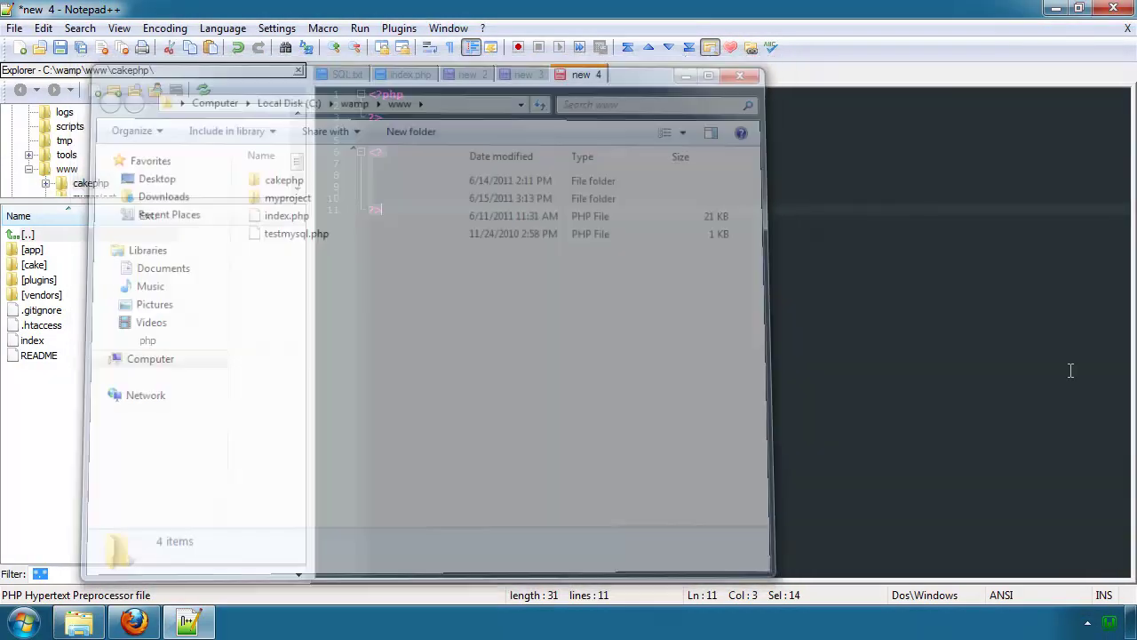
Step: Examine WampServer's list of Apache modules, including the state of rewrite_module
{"action": "left_click", "coordinate": [1109, 622]}
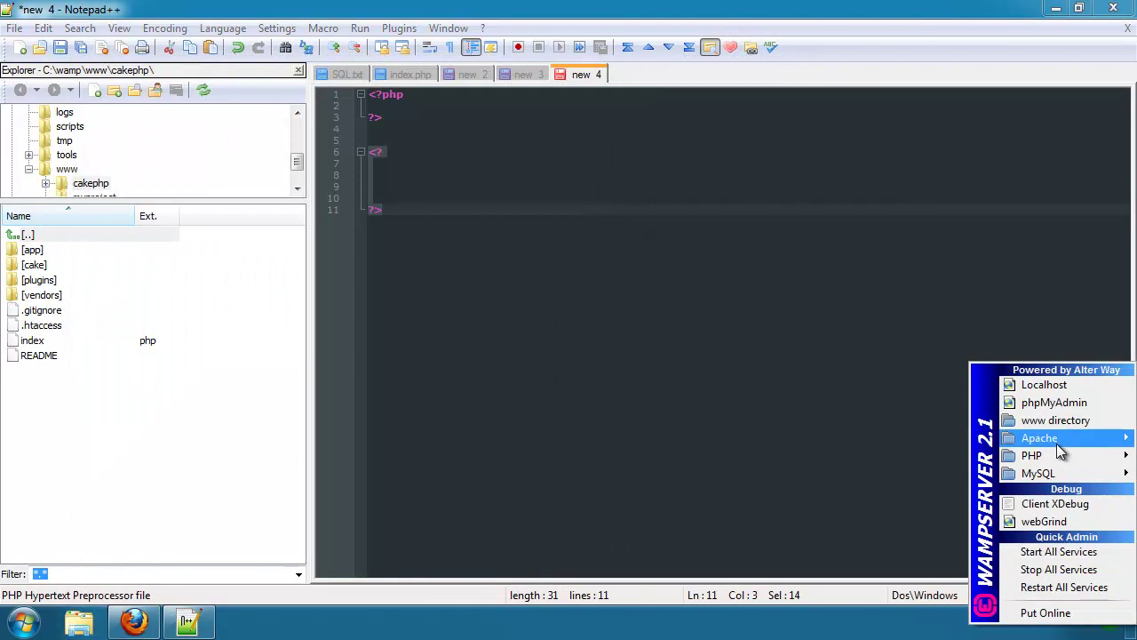
{"action": "mouse_move", "coordinate": [996, 445]}
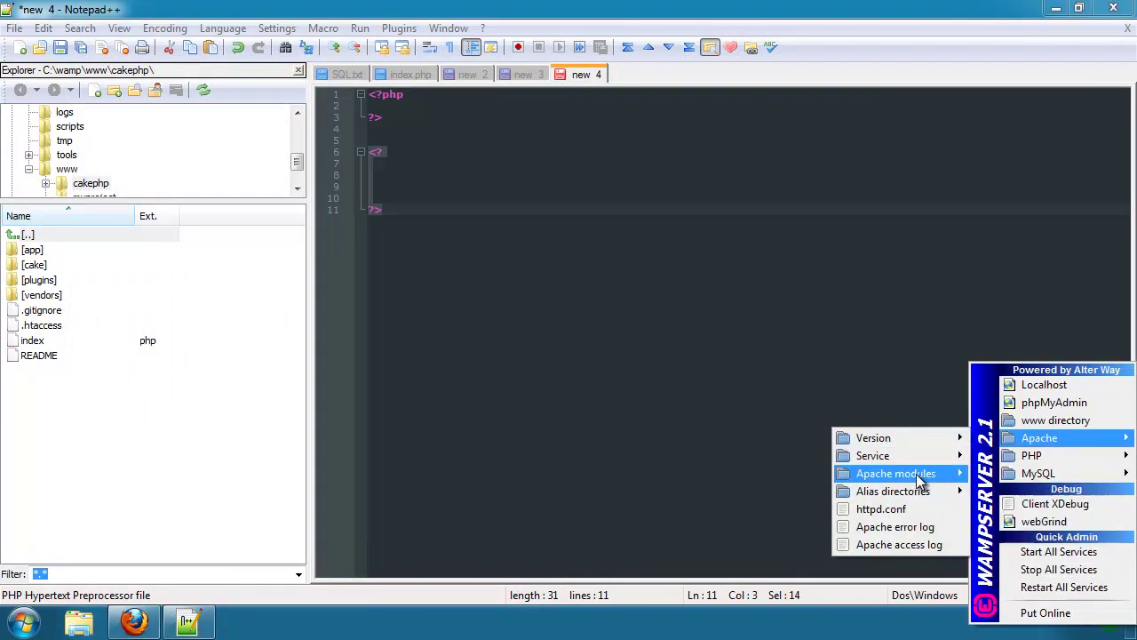
{"action": "mouse_move", "coordinate": [989, 629]}
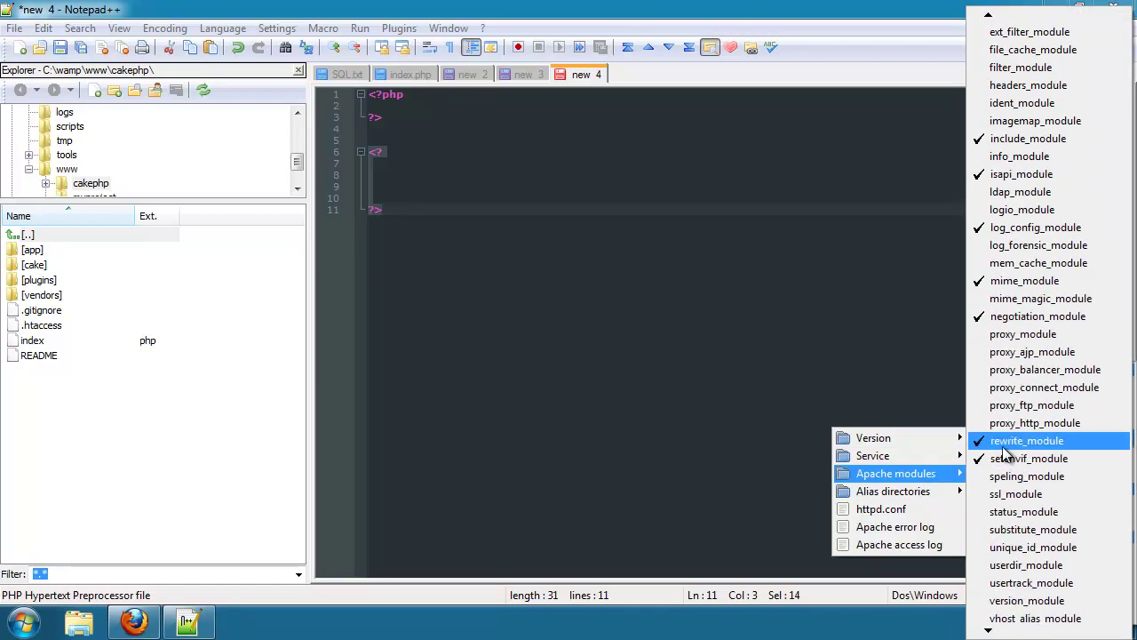
{"action": "scroll", "coordinate": [1013, 569], "scroll_direction": "down", "scroll_amount": 2}
{"action": "mouse_move", "coordinate": [988, 13]}
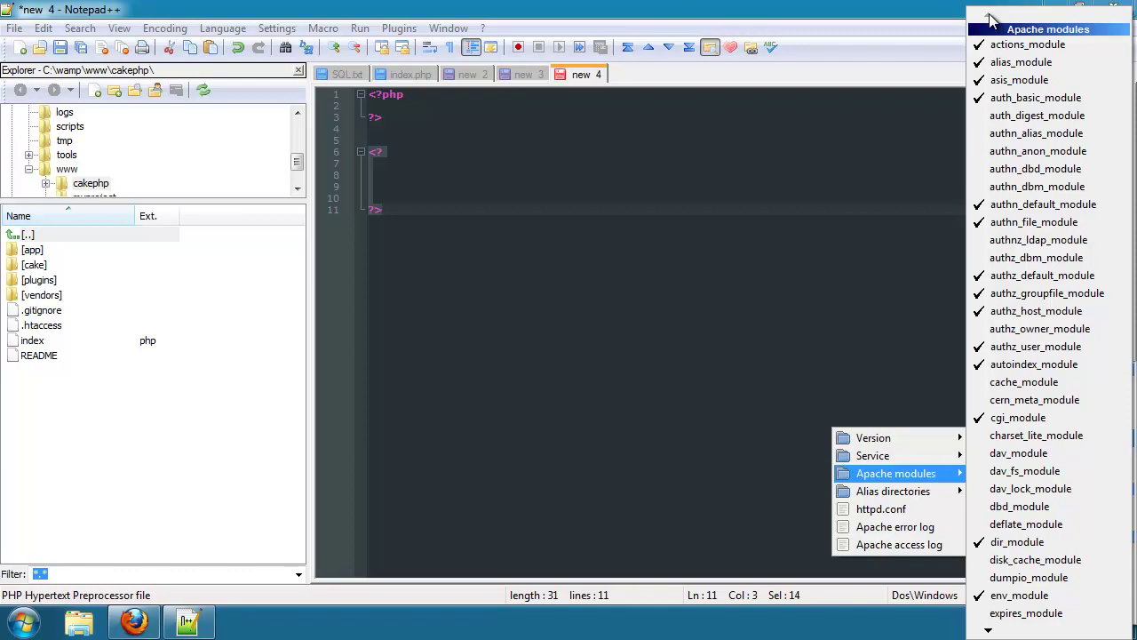
Step: Add the text .htaccess two lines below the short-tag block in the new document
{"action": "left_click", "coordinate": [513, 215]}
{"action": "key", "text": "Return"}
{"action": "key", "text": "Return"}
{"action": "type", "text": ".htaccess"}
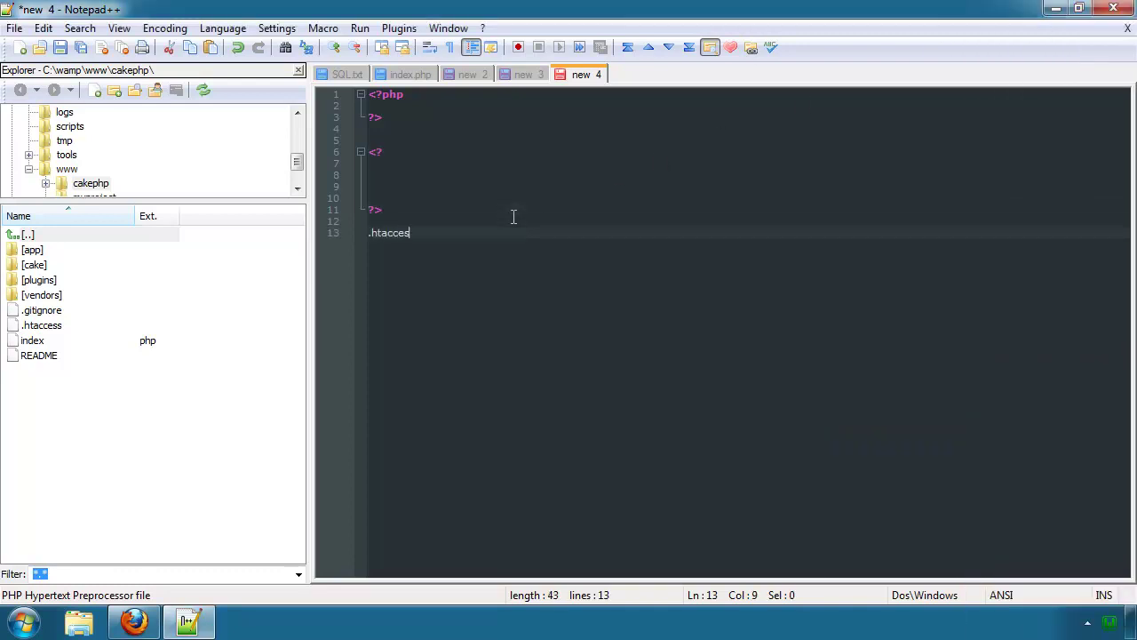
Step: Examine WampServer's Apache entries, PHP settings and PHP extensions, and check rewrite_module among the Apache modules
{"action": "left_click", "coordinate": [1112, 629]}
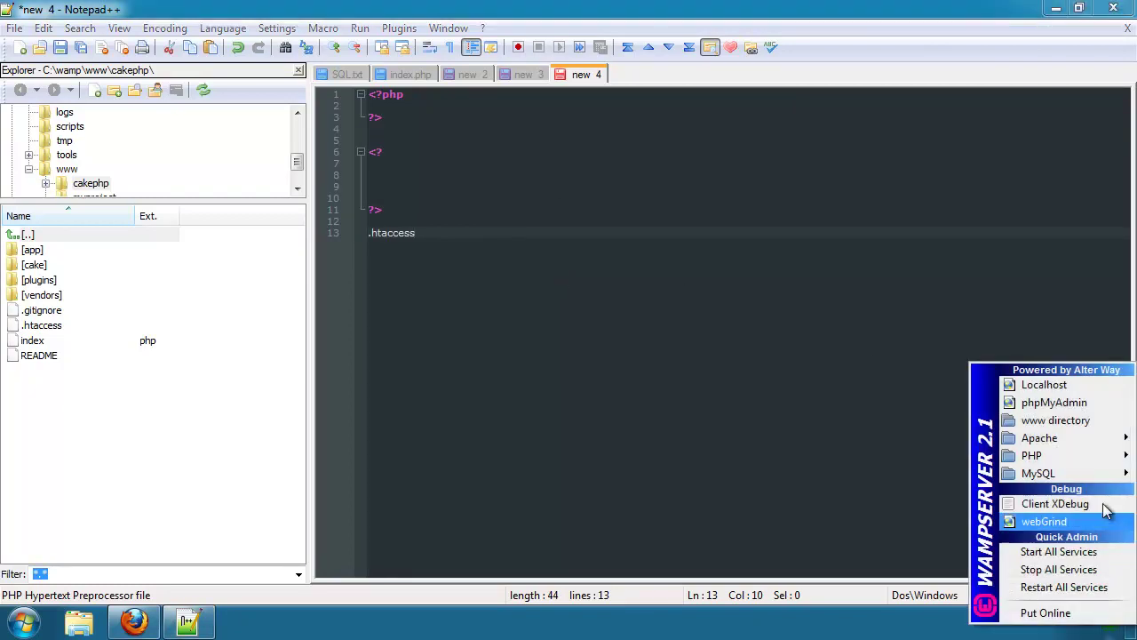
{"action": "mouse_move", "coordinate": [1079, 444]}
{"action": "mouse_move", "coordinate": [884, 480]}
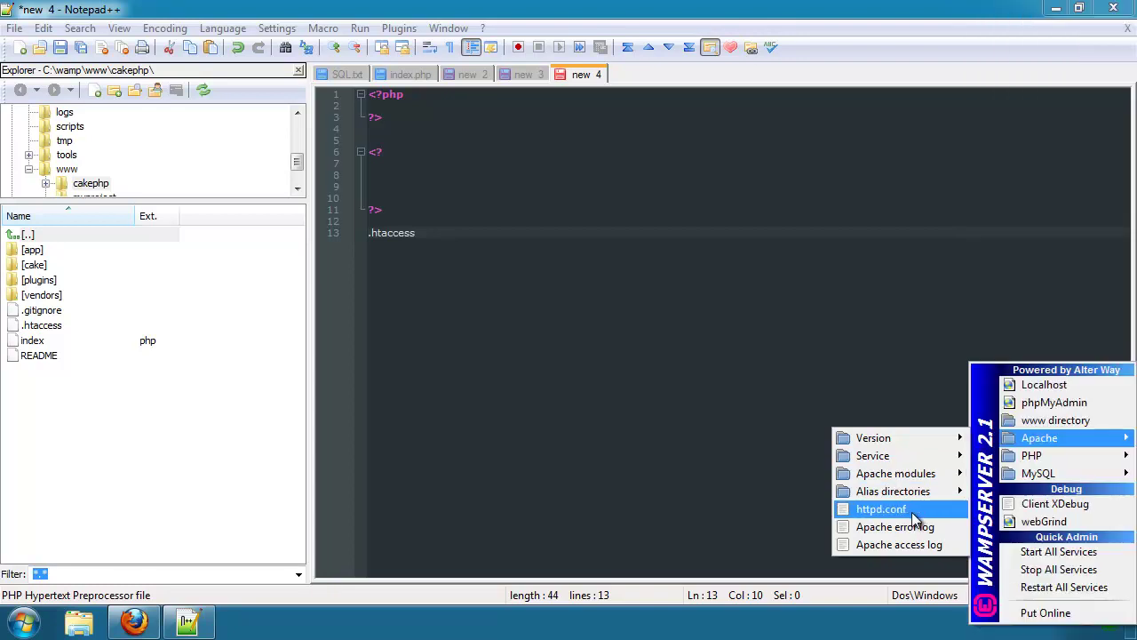
{"action": "mouse_move", "coordinate": [1030, 456]}
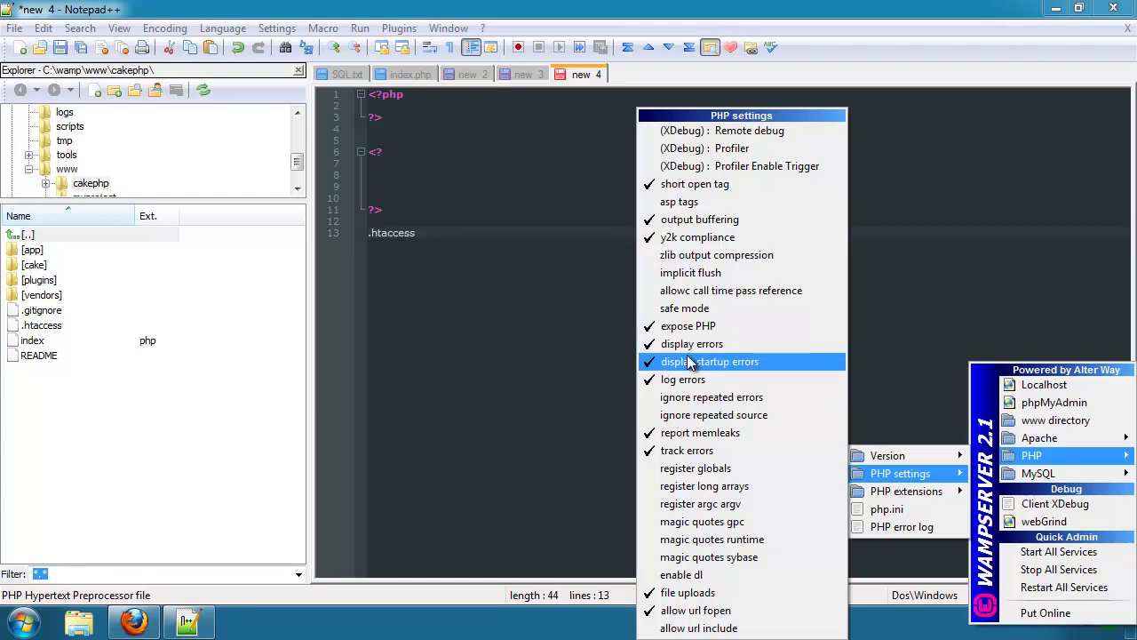
{"action": "mouse_move", "coordinate": [877, 495]}
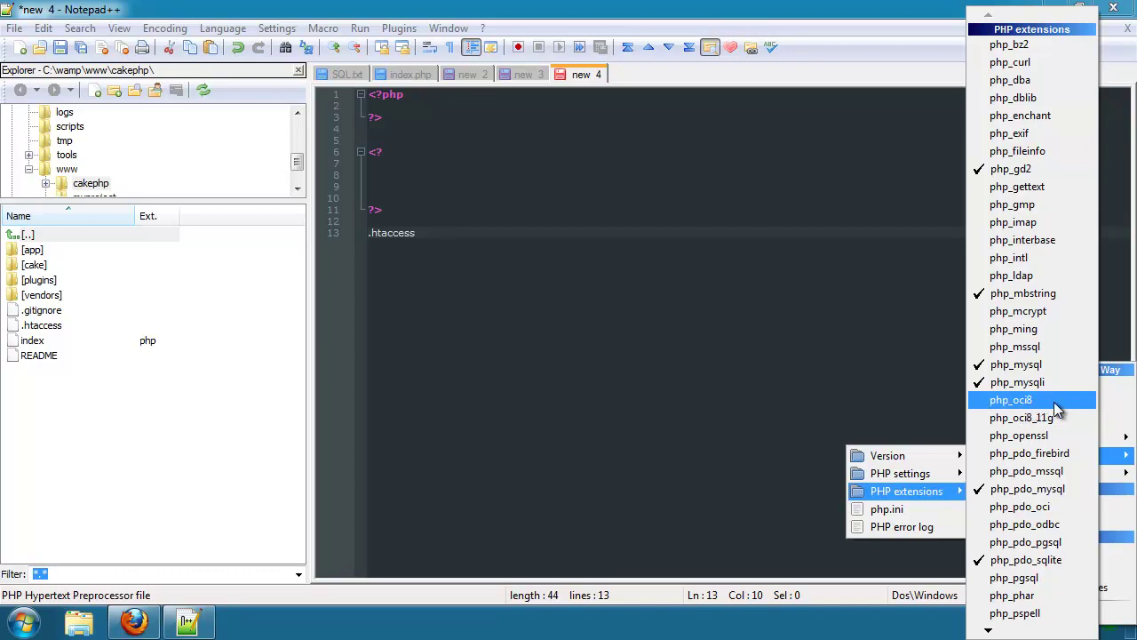
{"action": "mouse_move", "coordinate": [991, 629]}
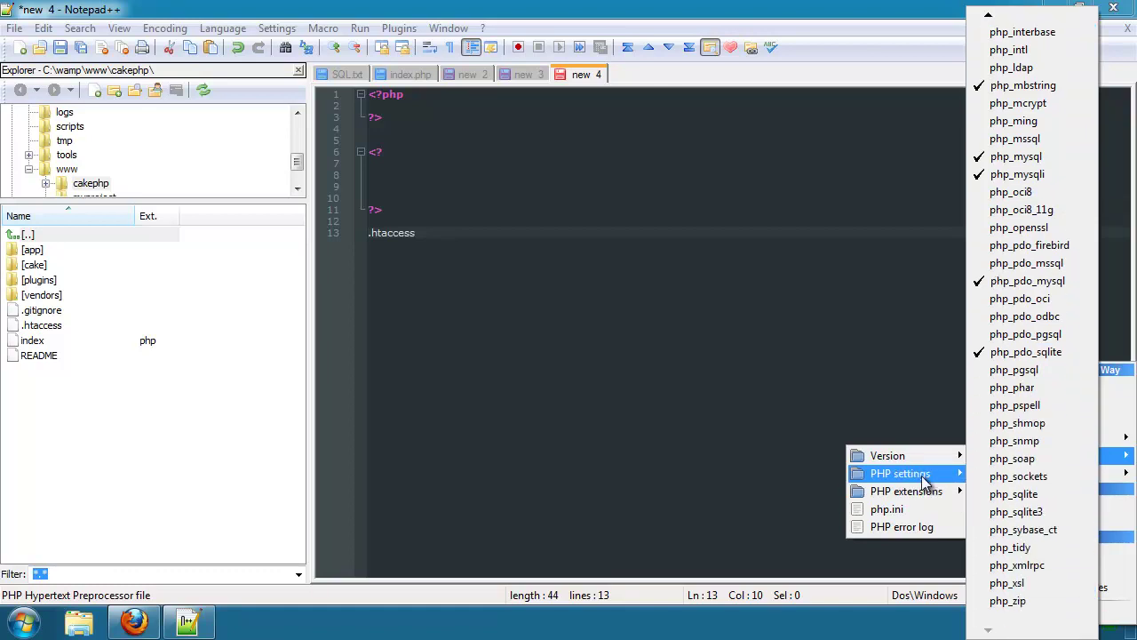
{"action": "mouse_move", "coordinate": [924, 481]}
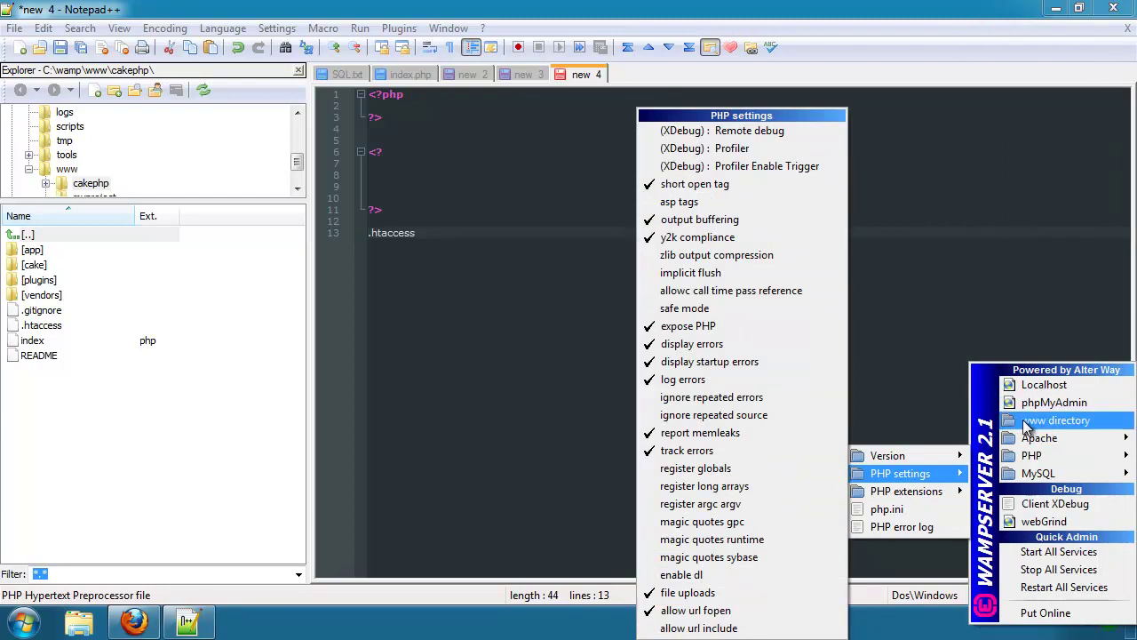
{"action": "mouse_move", "coordinate": [1039, 438]}
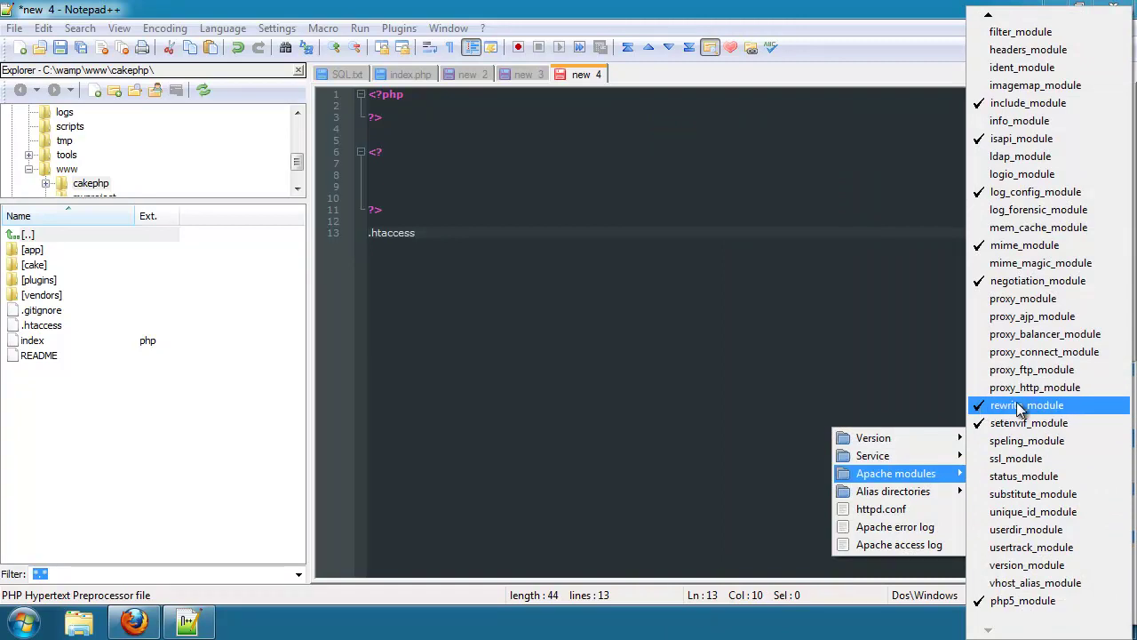
Step: Leave WampServer's Apache modules list at rewrite_module, minimize Notepad++ to show the desktop, and bring Notepad++ back from its desktop shortcut
{"action": "left_click", "coordinate": [1027, 406]}
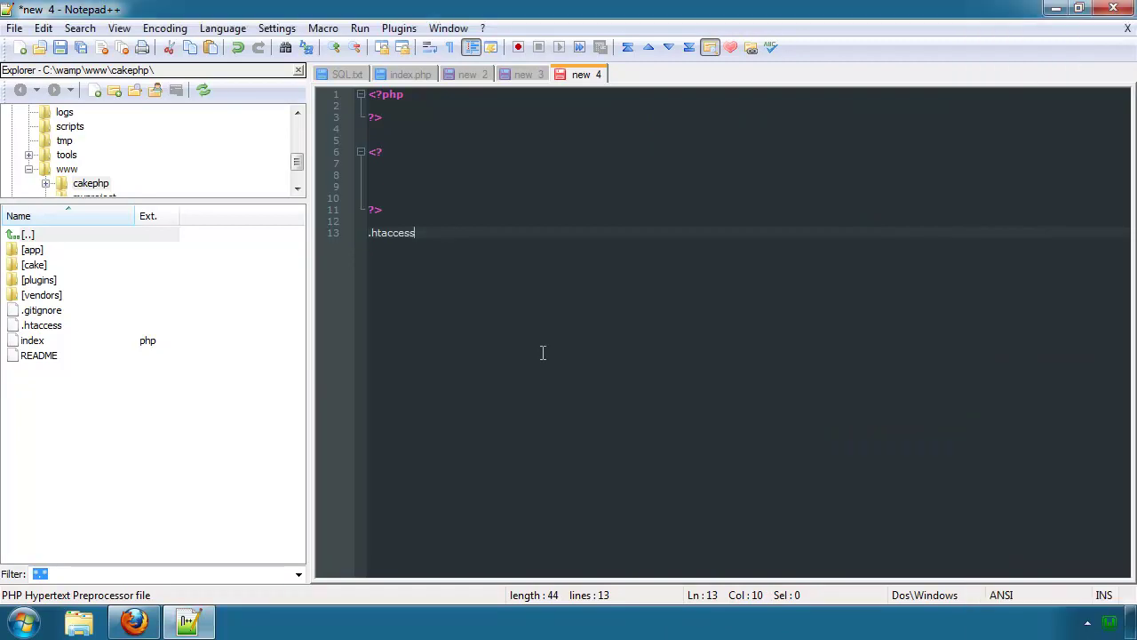
{"action": "left_click", "coordinate": [188, 622]}
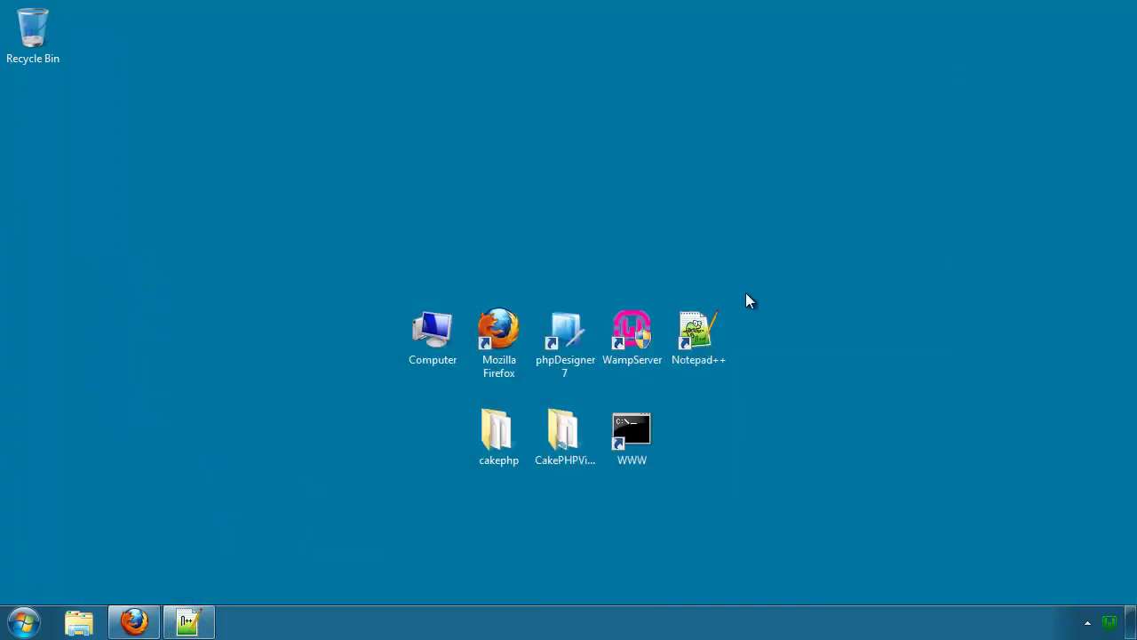
{"action": "double_click", "coordinate": [708, 329]}
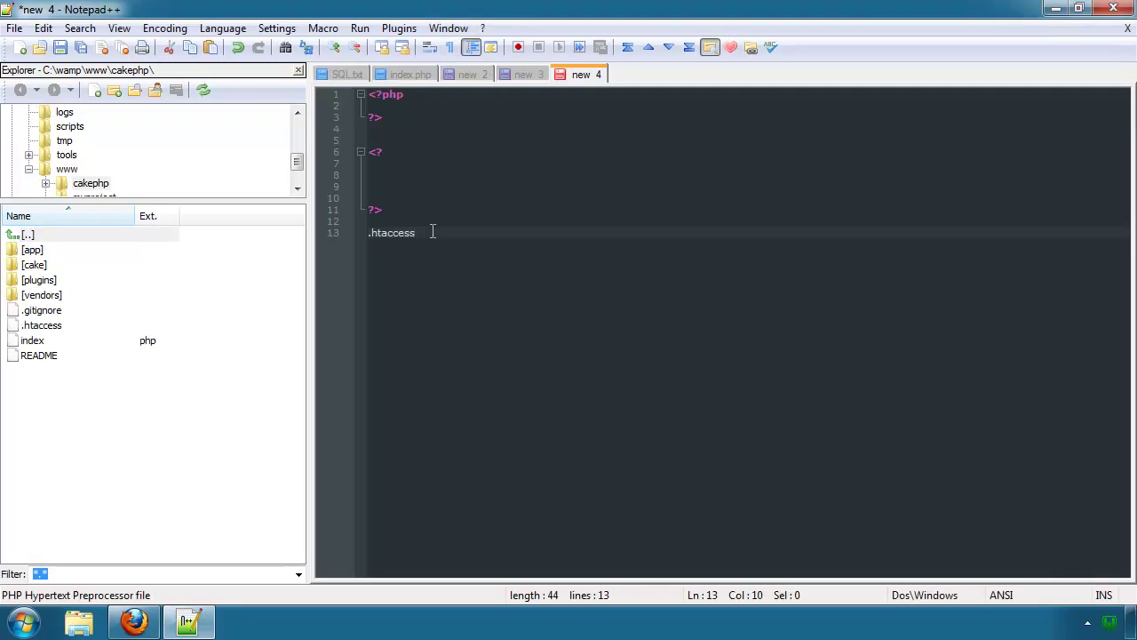
Step: Examine the highlighted short-tag block in the new 4 document and the PHP code in index.php
{"action": "left_click_drag", "start_coordinate": [367, 210], "coordinate": [364, 166]}
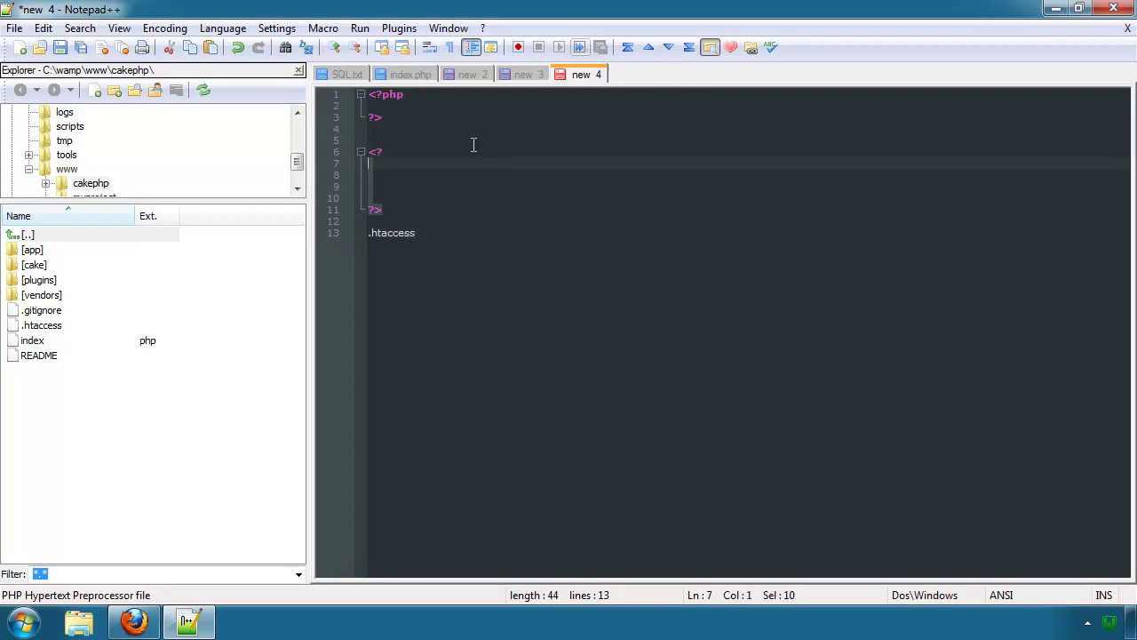
{"action": "left_click_drag", "start_coordinate": [392, 205], "coordinate": [377, 151]}
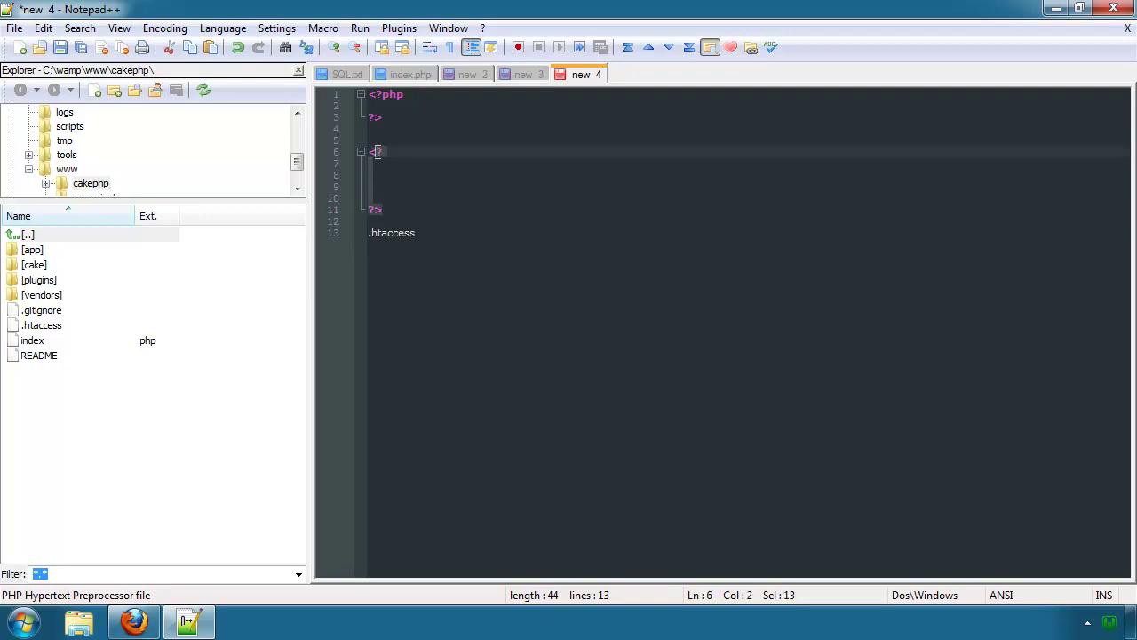
{"action": "left_click", "coordinate": [391, 151]}
{"action": "left_click", "coordinate": [411, 75]}
{"action": "left_click_drag", "start_coordinate": [395, 130], "coordinate": [352, 97]}
{"action": "left_click", "coordinate": [430, 137]}
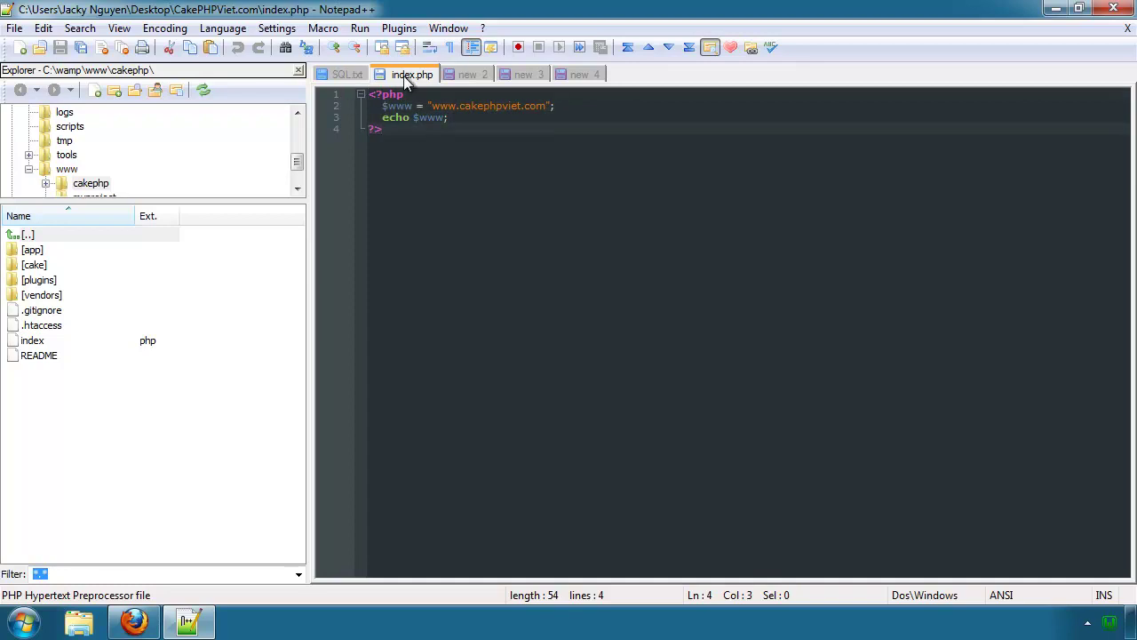
Step: Examine the SQL statement in SQL.txt and the list of languages available for syntax highlighting
{"action": "left_click", "coordinate": [346, 75]}
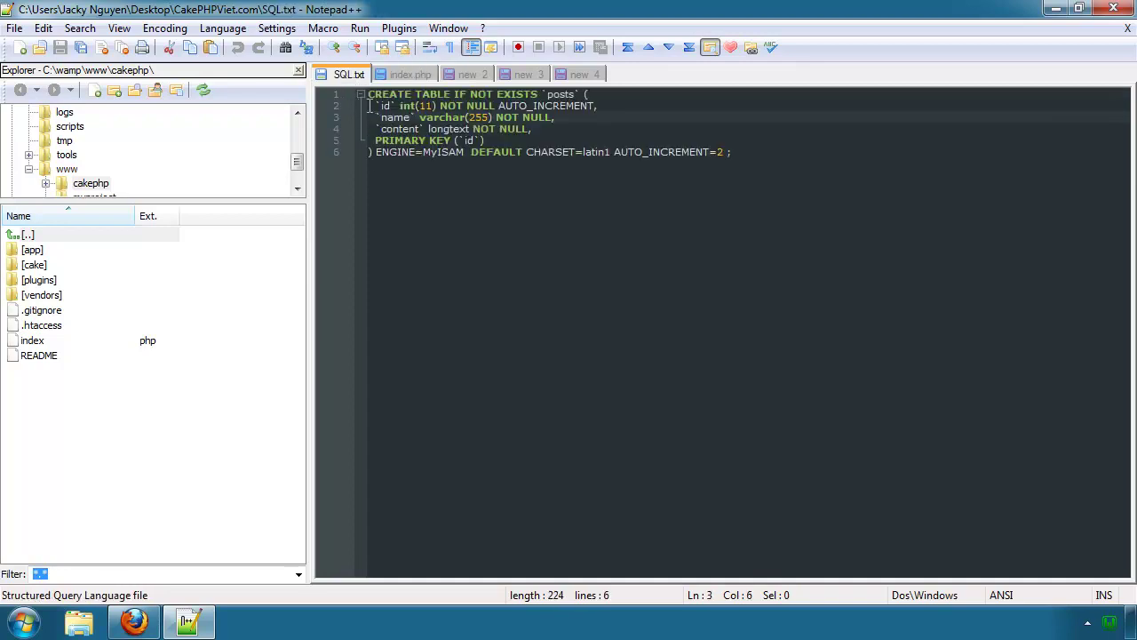
{"action": "left_click_drag", "start_coordinate": [372, 105], "coordinate": [732, 152]}
{"action": "left_click", "coordinate": [222, 28]}
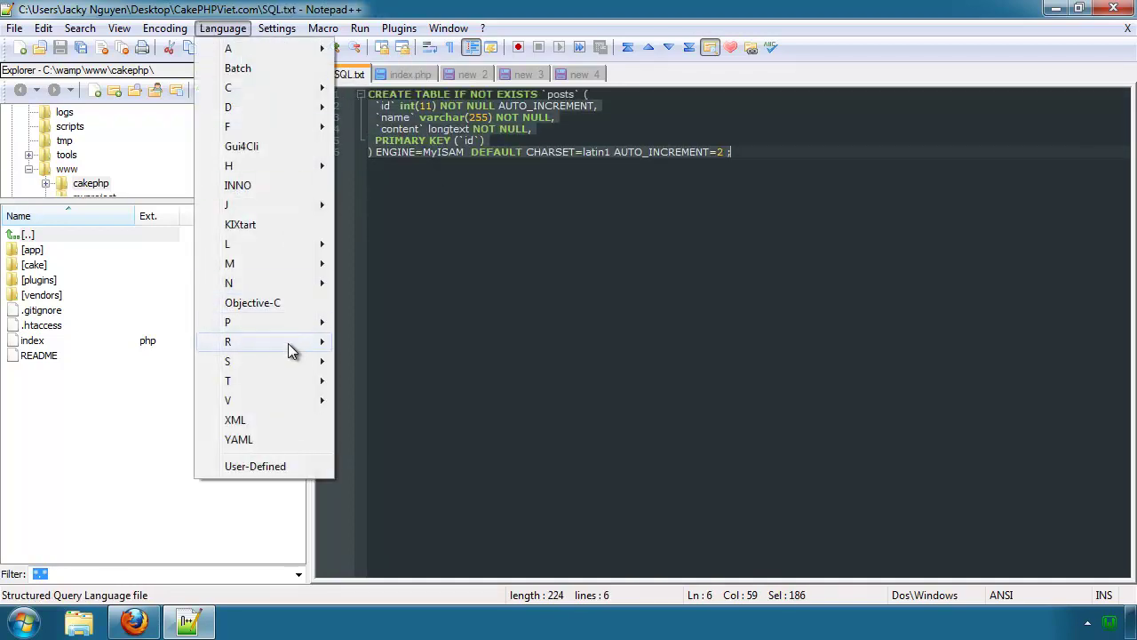
{"action": "left_click", "coordinate": [447, 257]}
{"action": "key", "text": "Right"}
{"action": "left_click_drag", "start_coordinate": [800, 158], "coordinate": [363, 92]}
Step: Preview the Default (styles.xml) theme on SQL.txt in the Style Configurator
{"action": "left_click", "coordinate": [281, 32]}
{"action": "left_click", "coordinate": [293, 68]}
{"action": "left_click_drag", "start_coordinate": [400, 140], "coordinate": [303, 246]}
{"action": "left_click", "coordinate": [355, 277]}
{"action": "left_click", "coordinate": [348, 295]}
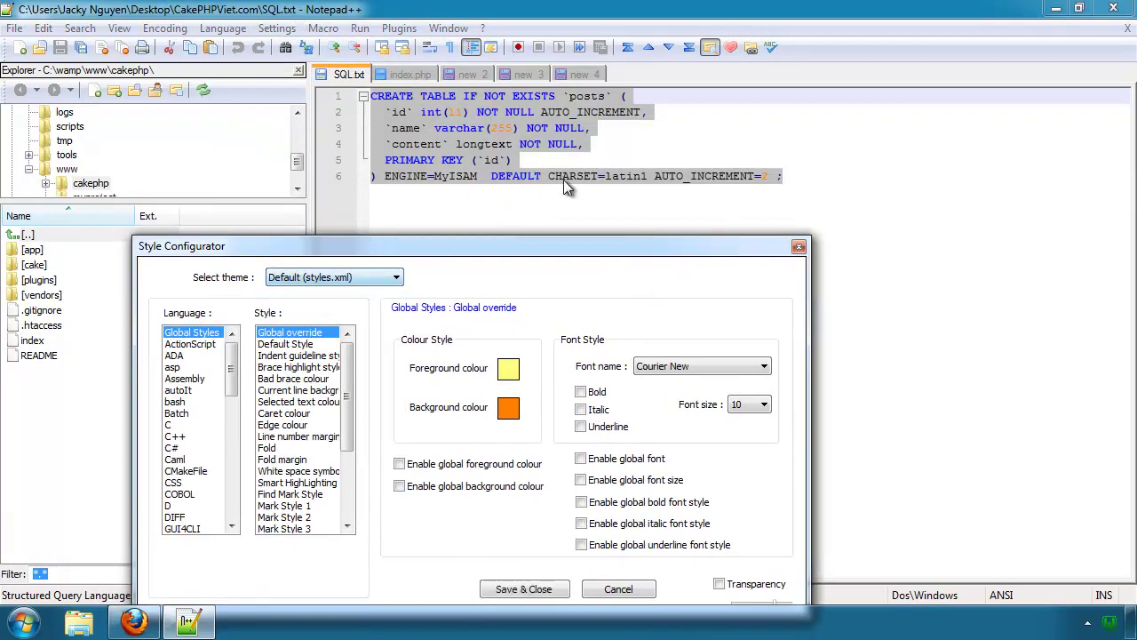
Step: Select the Obsidian theme in the Style Configurator after going through the other themes
{"action": "mouse_move", "coordinate": [346, 364]}
{"action": "left_mouse_down"}
{"action": "mouse_move", "coordinate": [348, 387]}
{"action": "mouse_move", "coordinate": [360, 372]}
{"action": "left_mouse_up"}
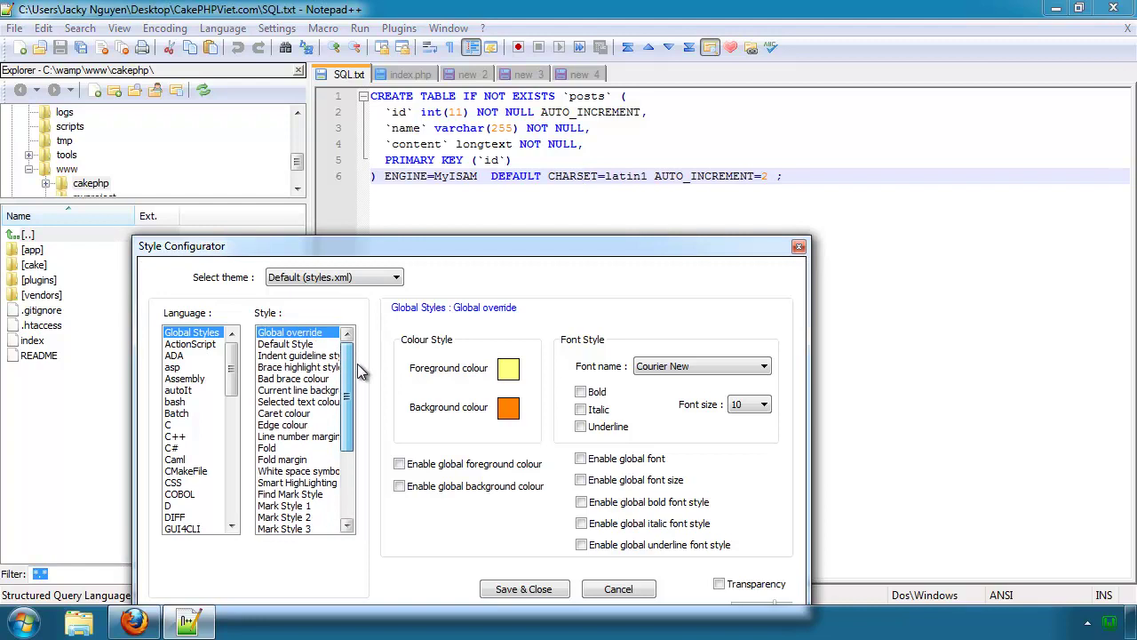
{"action": "left_click", "coordinate": [293, 345]}
{"action": "left_click", "coordinate": [286, 378]}
{"action": "left_click", "coordinate": [334, 278]}
{"action": "left_click", "coordinate": [334, 279]}
{"action": "scroll", "coordinate": [334, 279], "scroll_direction": "down", "scroll_amount": 2}
{"action": "scroll", "coordinate": [334, 279], "scroll_direction": "down", "scroll_amount": 9}
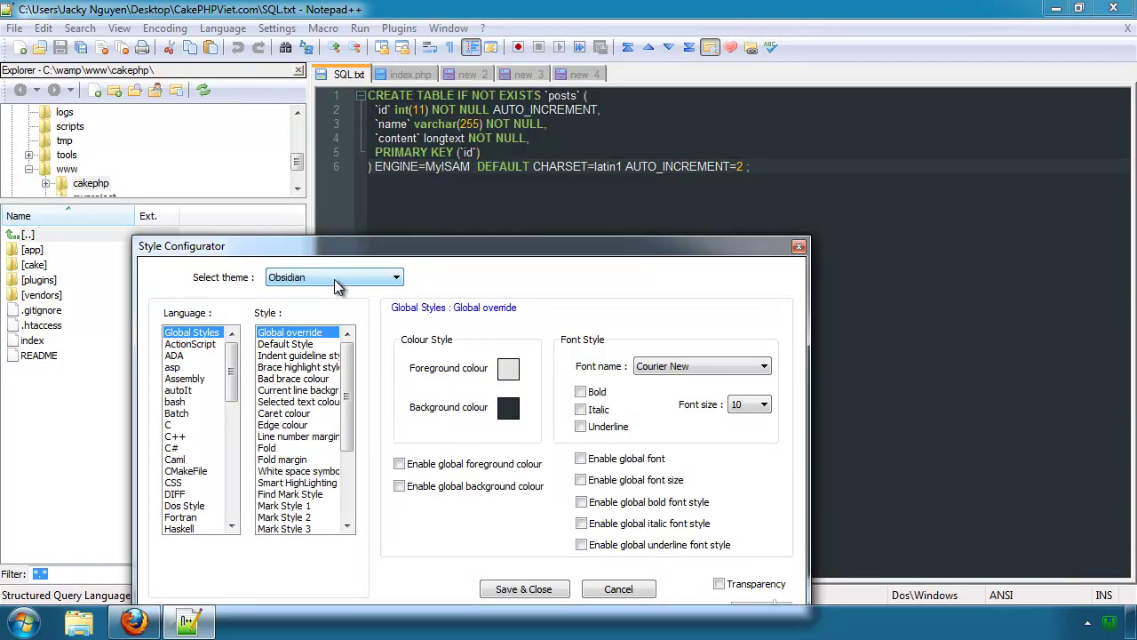
Step: Examine the Default Style and Global override settings of the Obsidian theme, and close the Style Configurator without saving
{"action": "left_click_drag", "start_coordinate": [402, 253], "coordinate": [351, 278]}
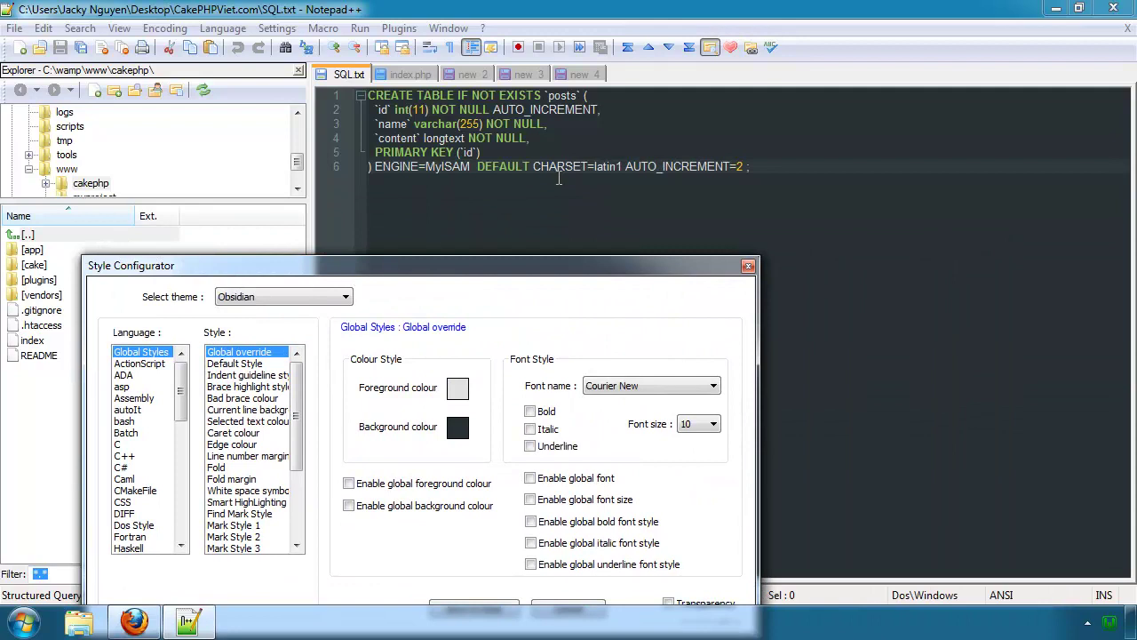
{"action": "left_click", "coordinate": [235, 365]}
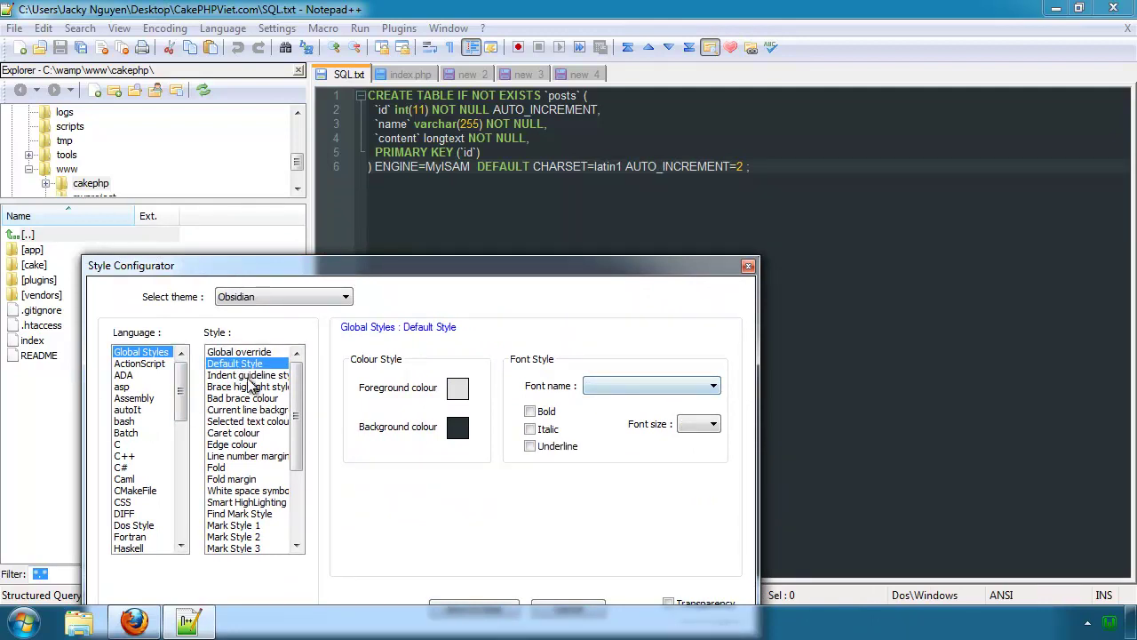
{"action": "left_click", "coordinate": [266, 353]}
{"action": "left_click_drag", "start_coordinate": [560, 265], "coordinate": [620, 138]}
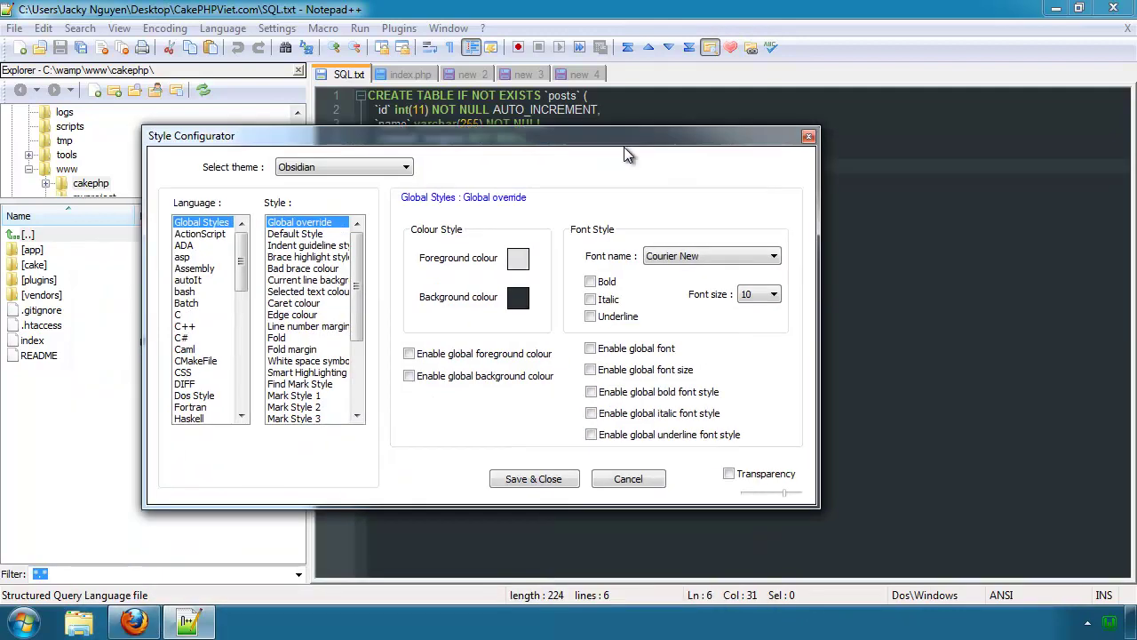
{"action": "left_click", "coordinate": [618, 478]}
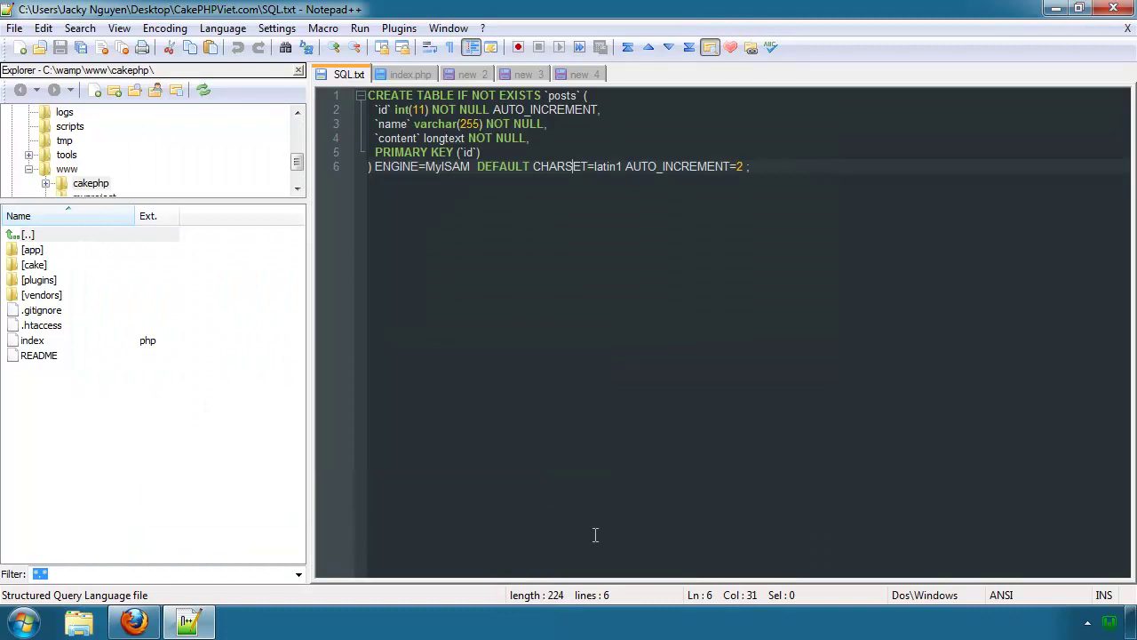
Step: With index.php in view, open the Plugin Manager and examine the available plugins, including the description of Document Monitor
{"action": "left_click", "coordinate": [410, 73]}
{"action": "left_click", "coordinate": [462, 125]}
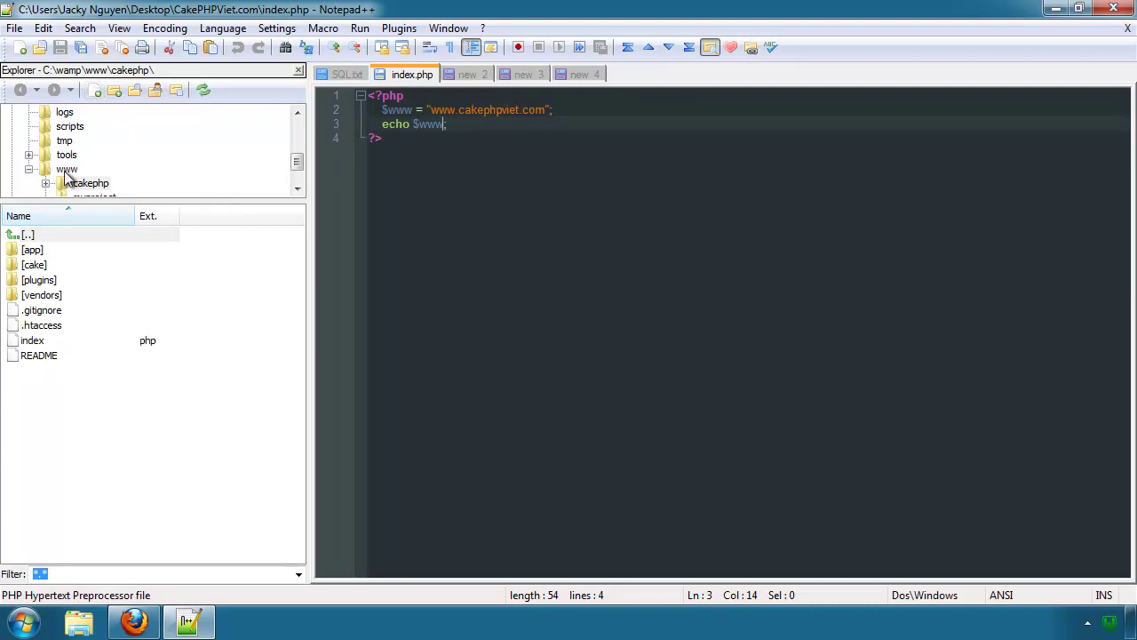
{"action": "left_click", "coordinate": [388, 30]}
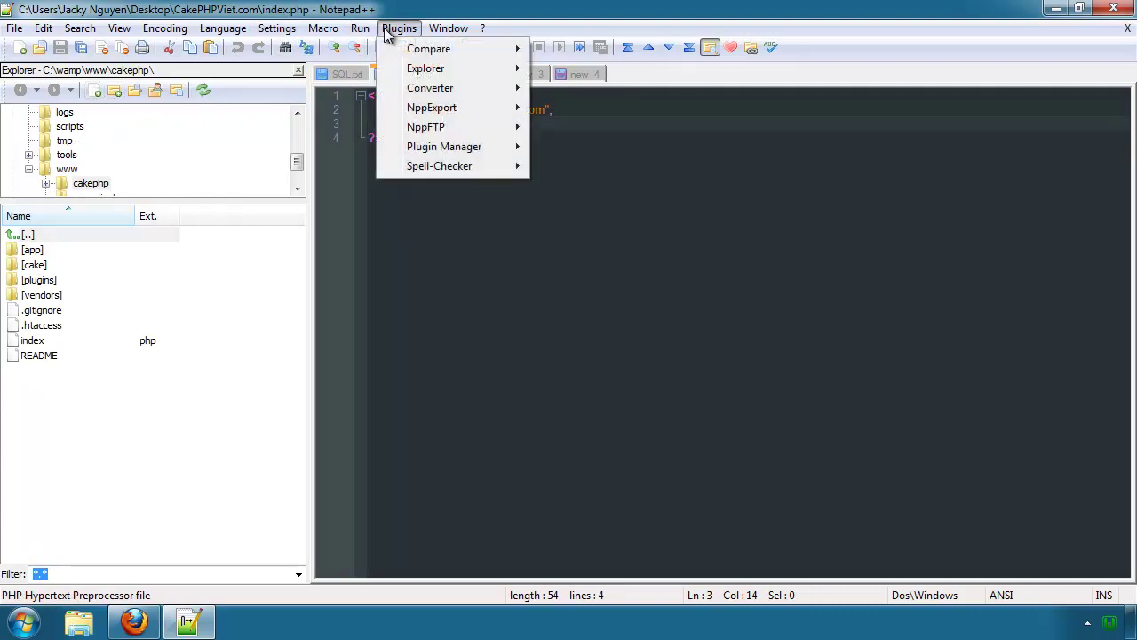
{"action": "left_click", "coordinate": [405, 27]}
{"action": "left_click", "coordinate": [405, 26]}
{"action": "mouse_move", "coordinate": [444, 148]}
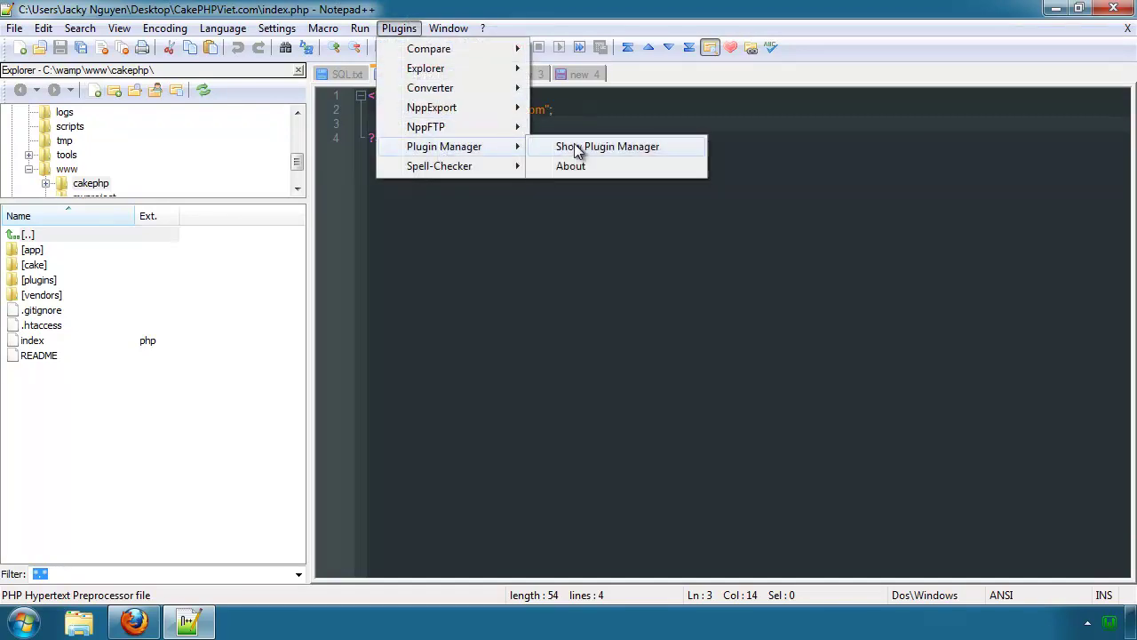
{"action": "left_click", "coordinate": [573, 148]}
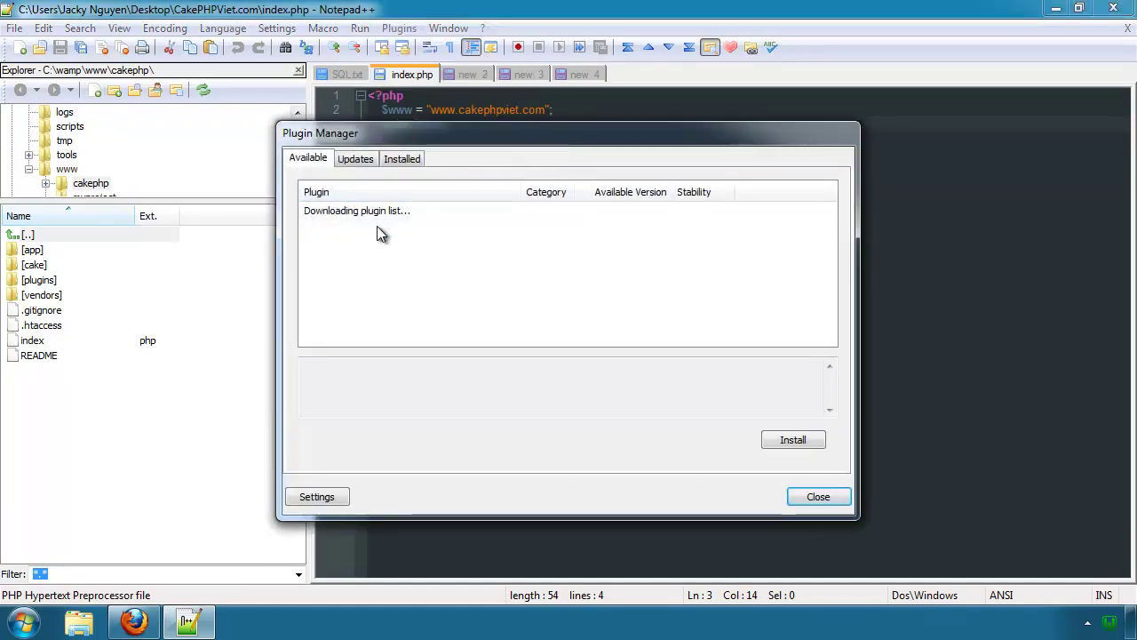
{"action": "left_click", "coordinate": [368, 255]}
{"action": "scroll", "coordinate": [366, 255], "scroll_direction": "down", "scroll_amount": 2}
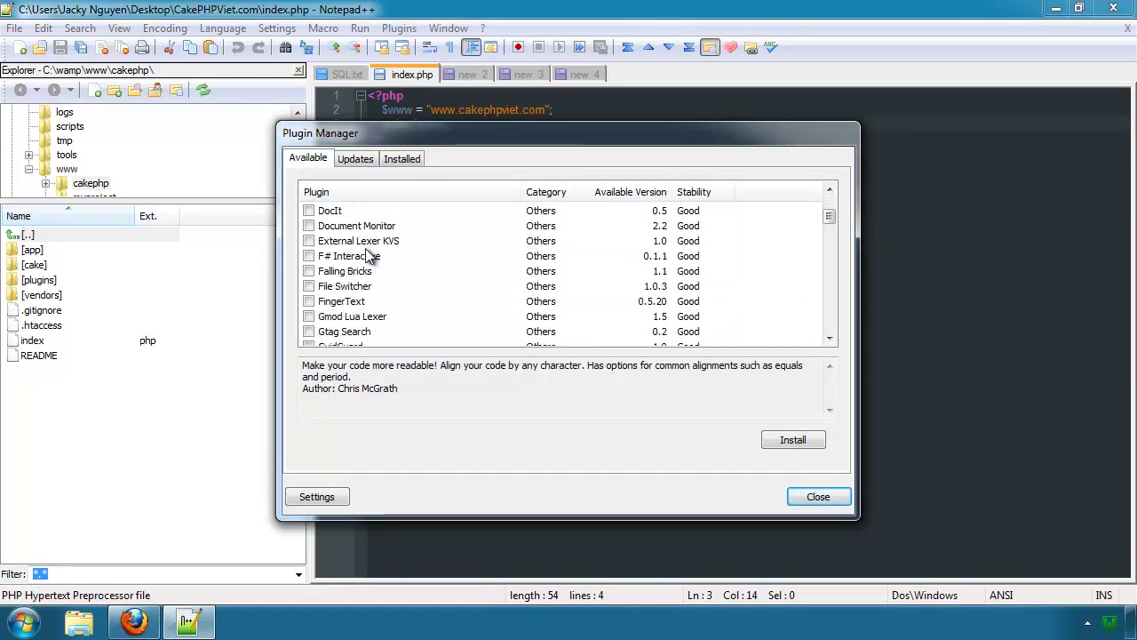
{"action": "left_click", "coordinate": [356, 226]}
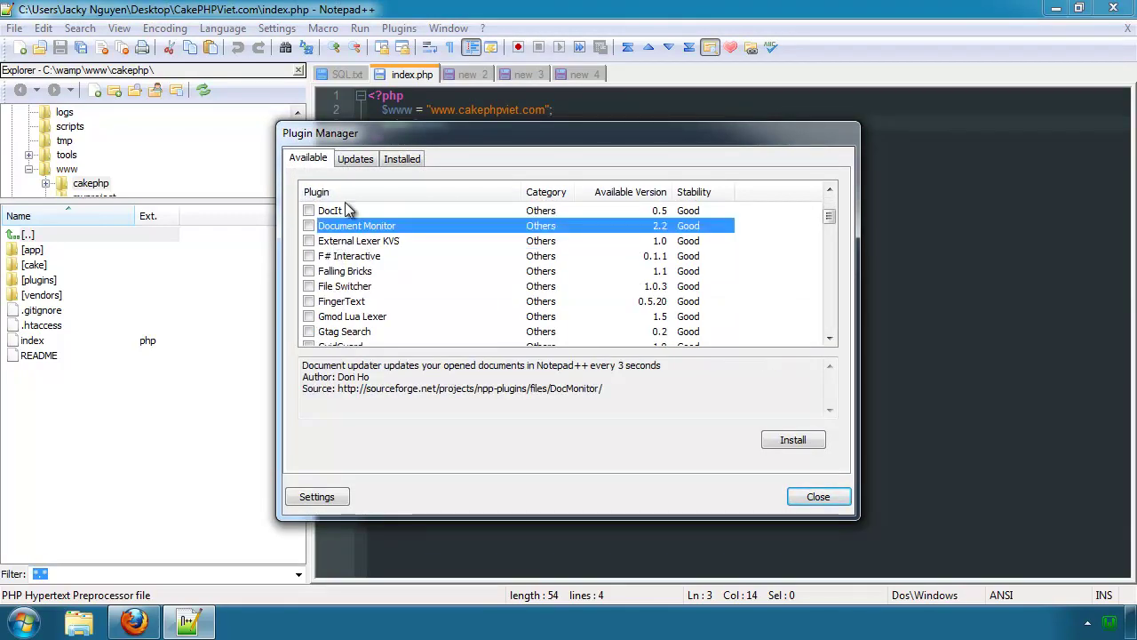
Step: Review the installed plugins in the Plugin Manager and close it
{"action": "left_click", "coordinate": [401, 160]}
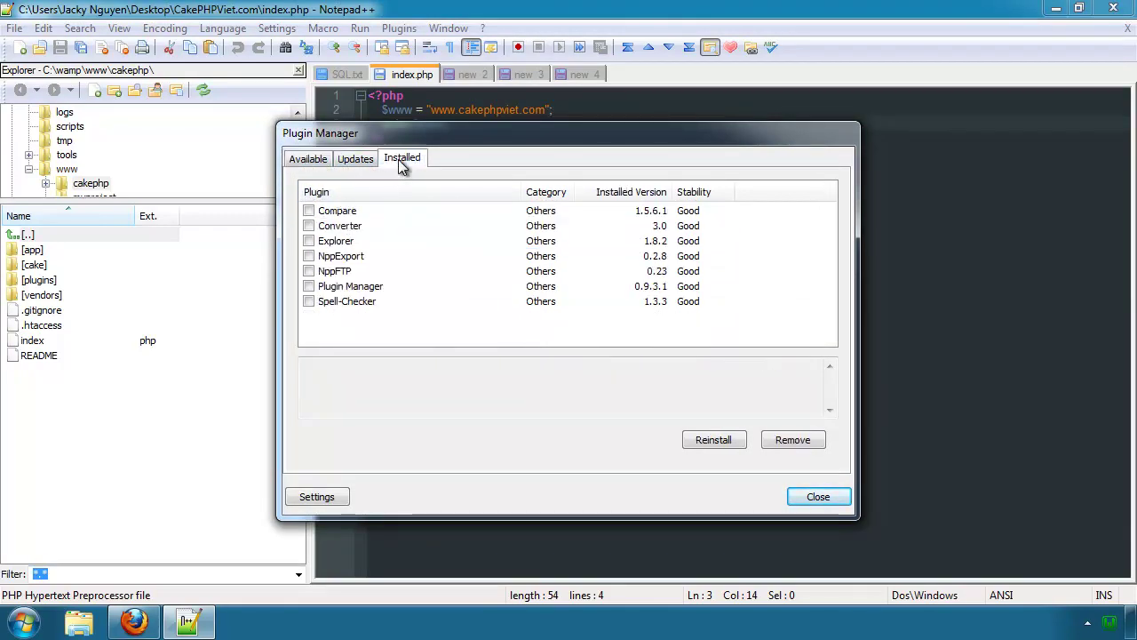
{"action": "left_click", "coordinate": [326, 245]}
{"action": "left_click", "coordinate": [308, 158]}
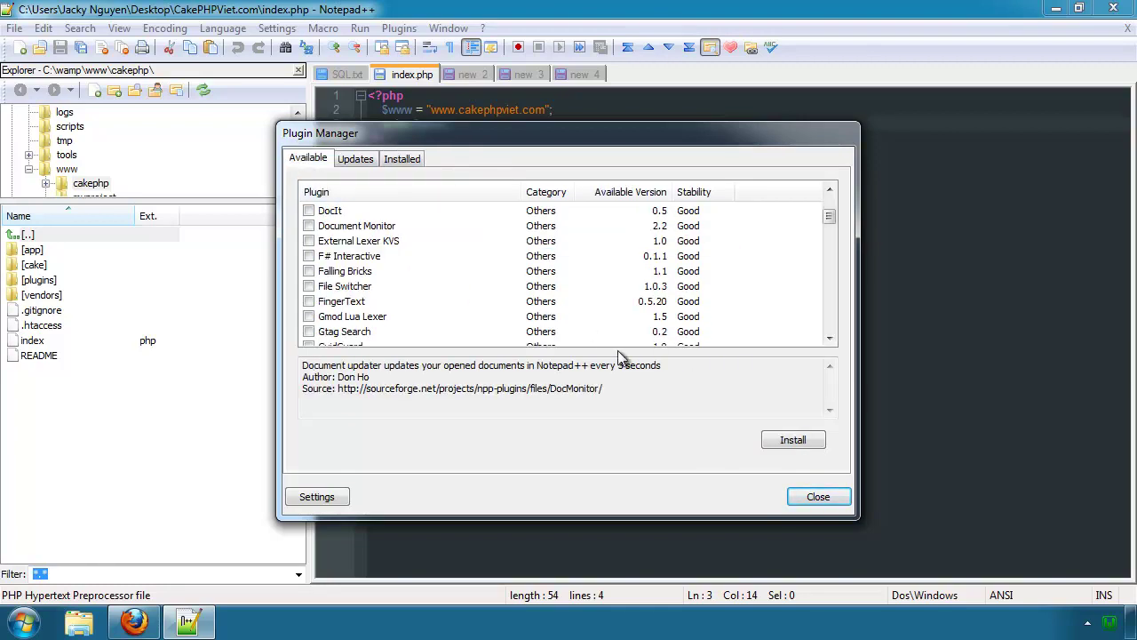
{"action": "left_click", "coordinate": [819, 497]}
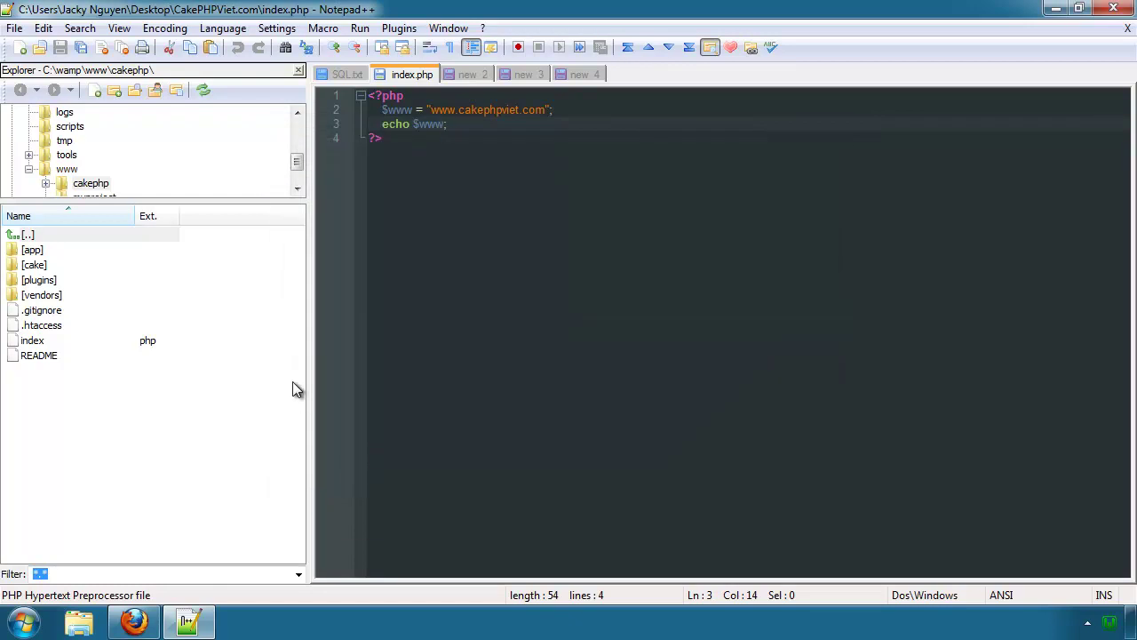
Step: Browse to www\myproject in the Explorer pane, enlarge the folder tree, and open the index.php file stored there
{"action": "left_click", "coordinate": [36, 271]}
{"action": "left_click", "coordinate": [81, 183]}
{"action": "scroll", "coordinate": [85, 171], "scroll_direction": "down", "scroll_amount": 1}
{"action": "left_click", "coordinate": [96, 157]}
{"action": "left_click", "coordinate": [67, 126]}
{"action": "left_click", "coordinate": [94, 154]}
{"action": "left_click_drag", "start_coordinate": [106, 203], "coordinate": [106, 348]}
{"action": "double_click", "coordinate": [32, 401]}
{"action": "left_click", "coordinate": [635, 209]}
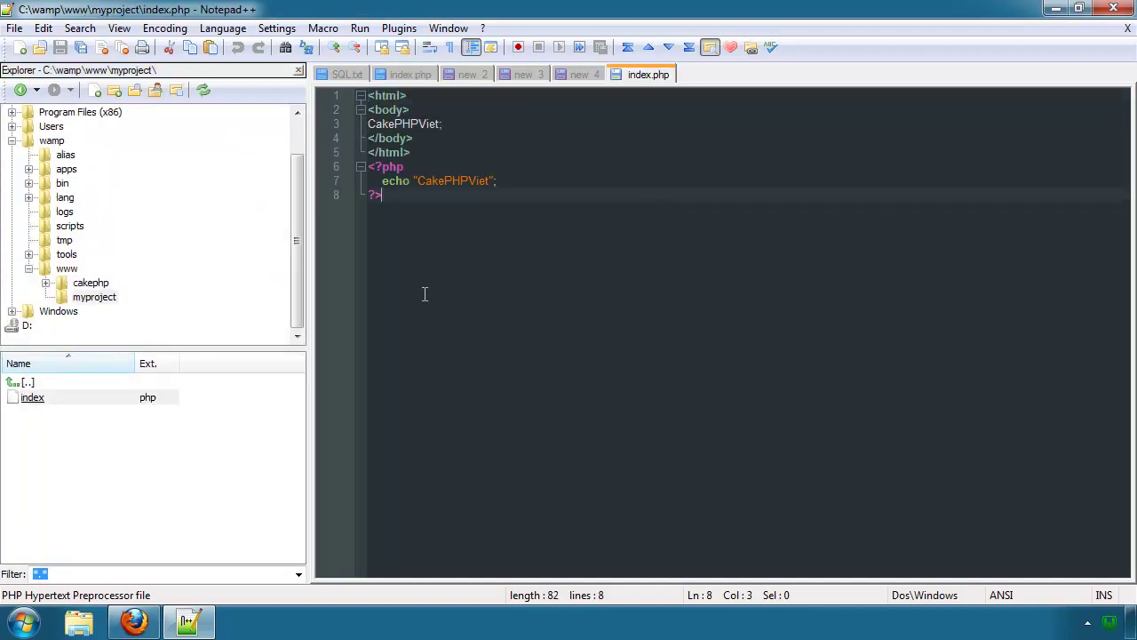
Step: Browse the cakephp project in the folder tree, expanding the cake and app folders to examine their contents
{"action": "left_click", "coordinate": [429, 148]}
{"action": "left_click", "coordinate": [26, 407]}
{"action": "left_click", "coordinate": [94, 299]}
{"action": "left_click", "coordinate": [90, 282]}
{"action": "left_click", "coordinate": [505, 203]}
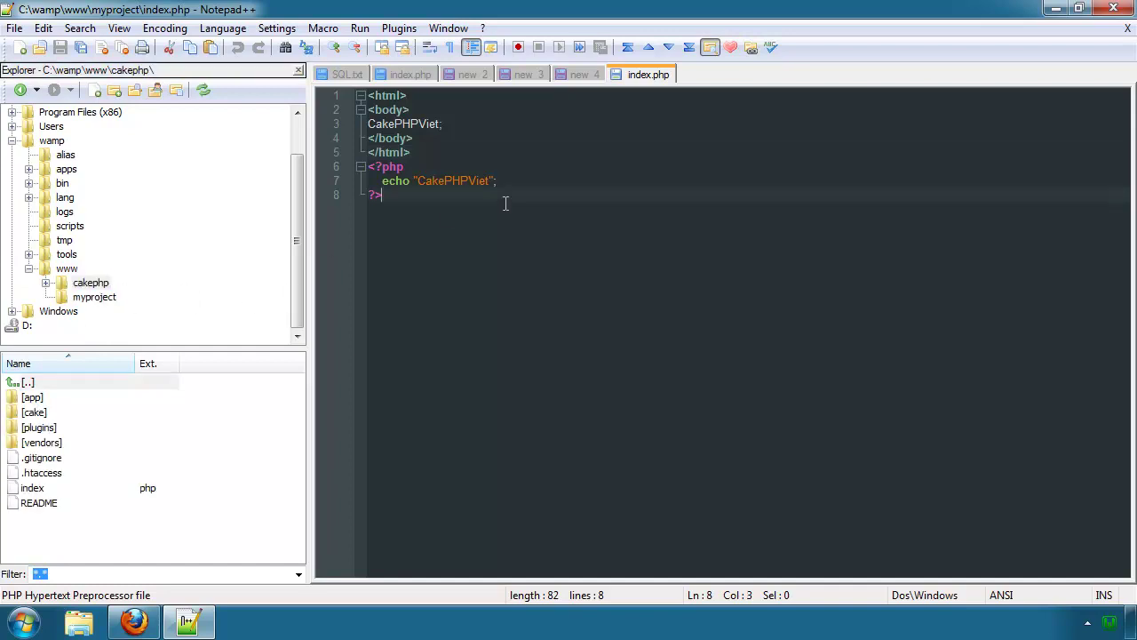
{"action": "double_click", "coordinate": [94, 283]}
{"action": "double_click", "coordinate": [98, 297]}
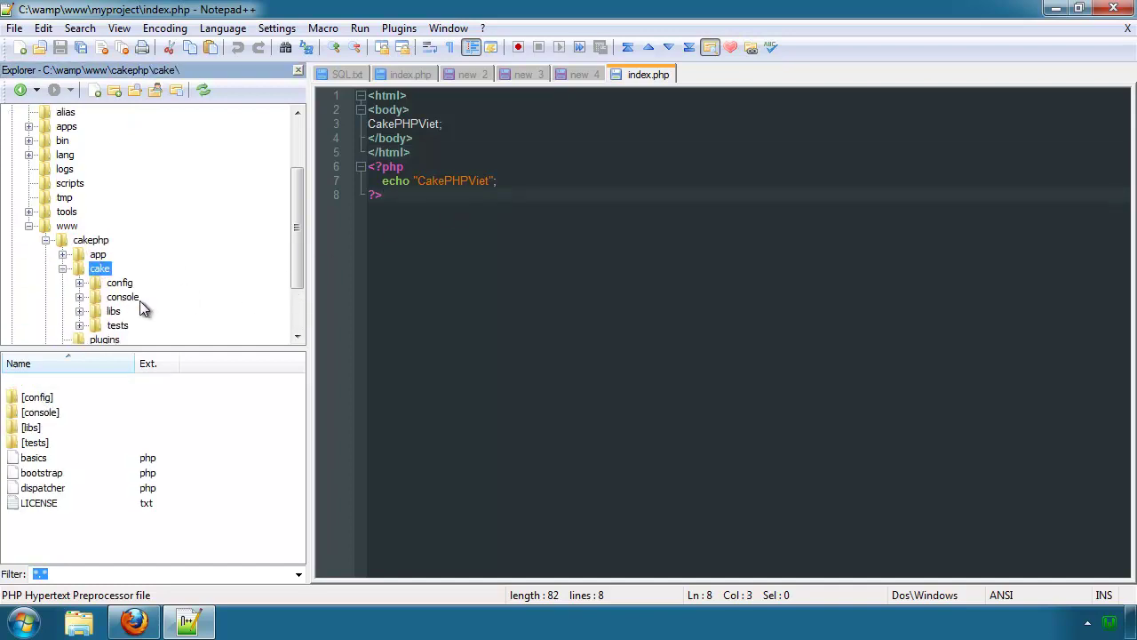
{"action": "double_click", "coordinate": [98, 255]}
{"action": "mouse_move", "coordinate": [296, 234]}
{"action": "left_mouse_down"}
{"action": "mouse_move", "coordinate": [301, 242]}
{"action": "mouse_move", "coordinate": [300, 226]}
{"action": "left_mouse_up"}
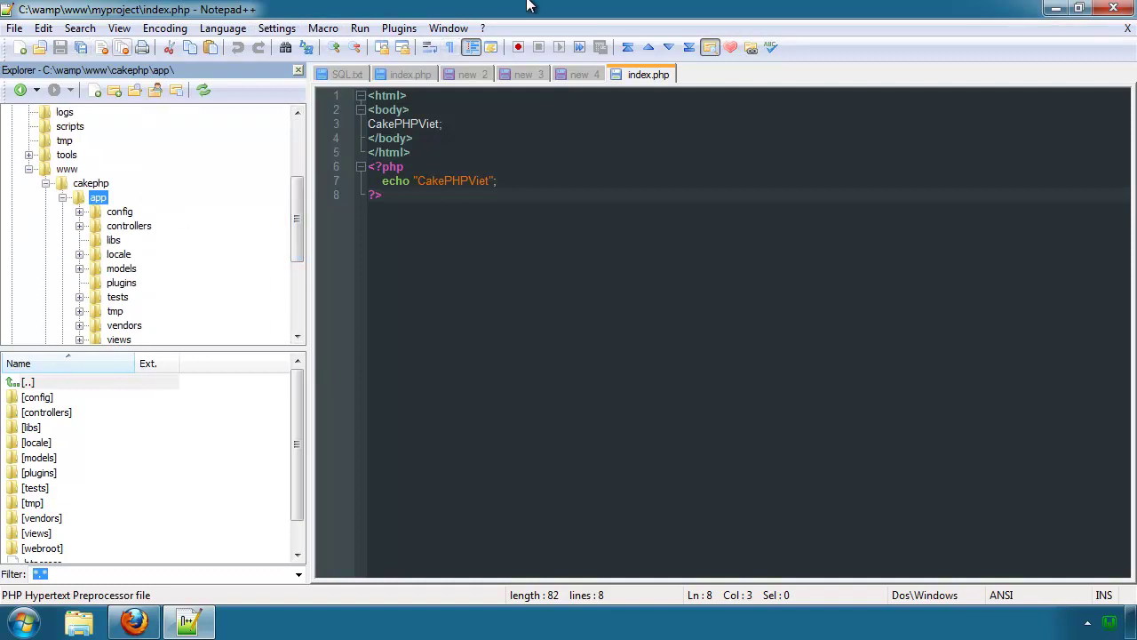
Step: Cancel closing Notepad++ at the save prompt, minimize it instead, and launch phpDesigner 7 from the desktop
{"action": "left_click", "coordinate": [1112, 9]}
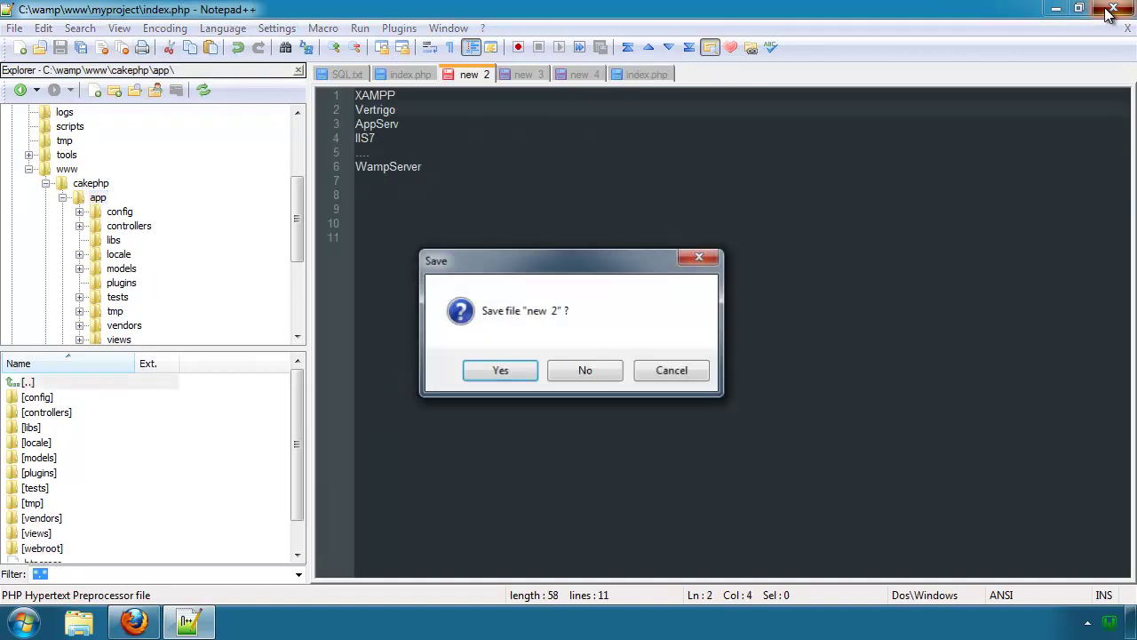
{"action": "left_click", "coordinate": [653, 378]}
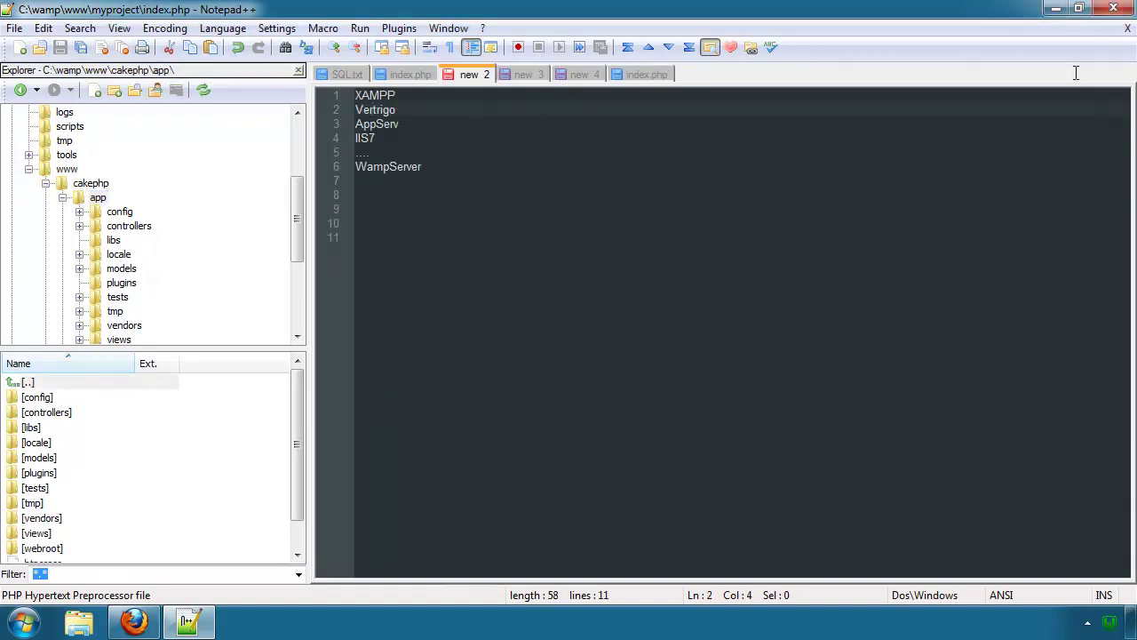
{"action": "left_click", "coordinate": [1057, 10]}
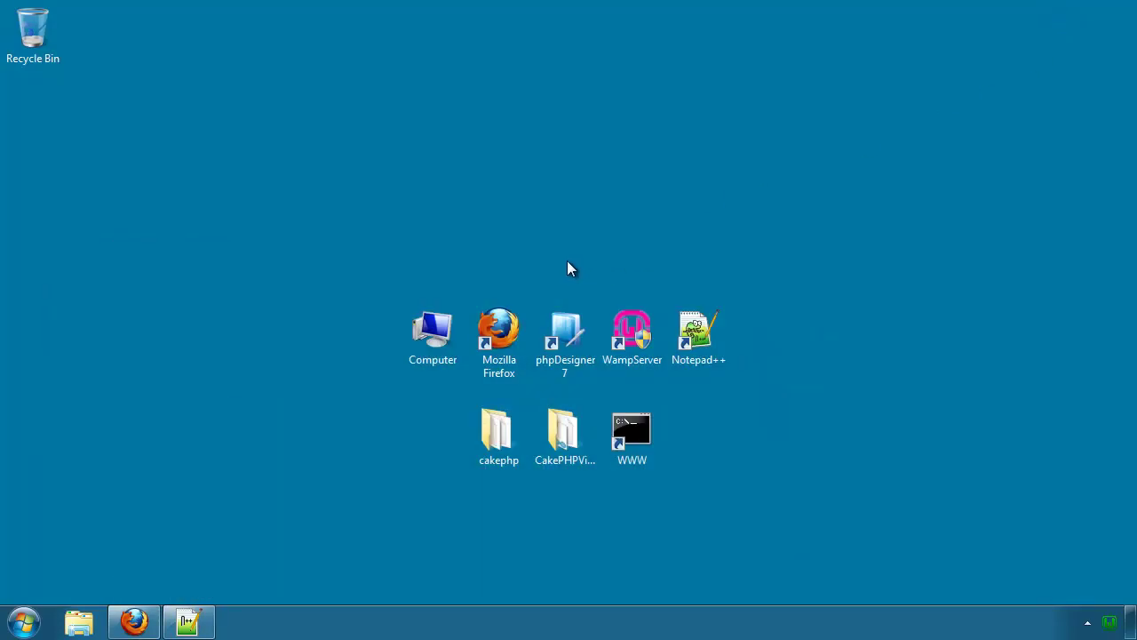
{"action": "double_click", "coordinate": [565, 326]}
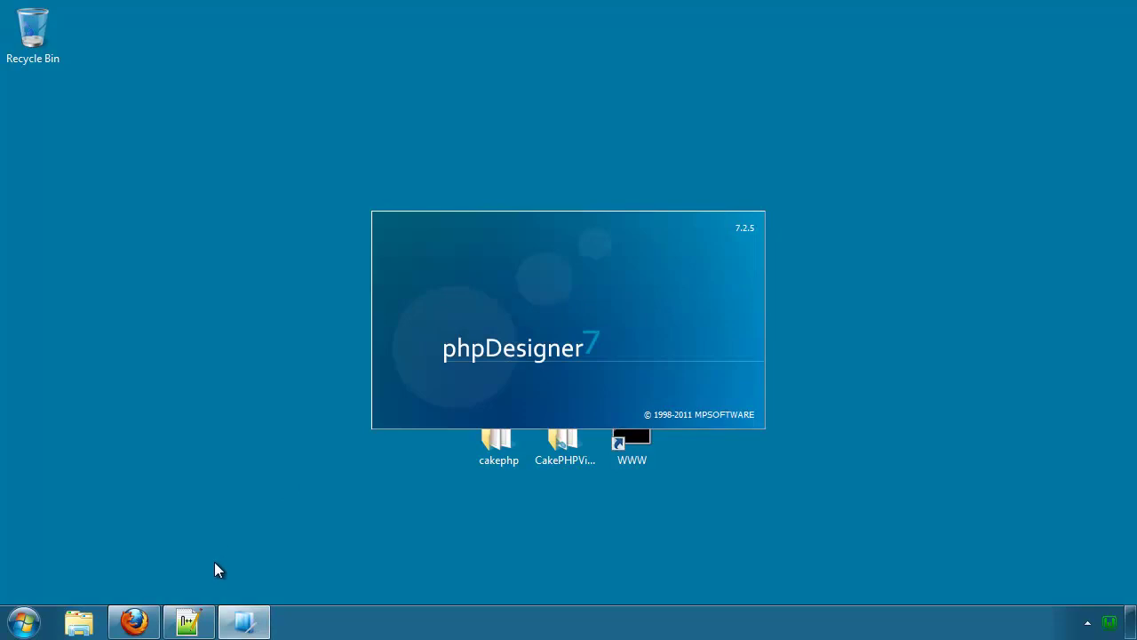
Step: Switch back to Notepad++ and go through the open documents to the new 3 note containing Adobe Dreamweaver
{"action": "left_click", "coordinate": [189, 622]}
{"action": "left_click", "coordinate": [648, 75]}
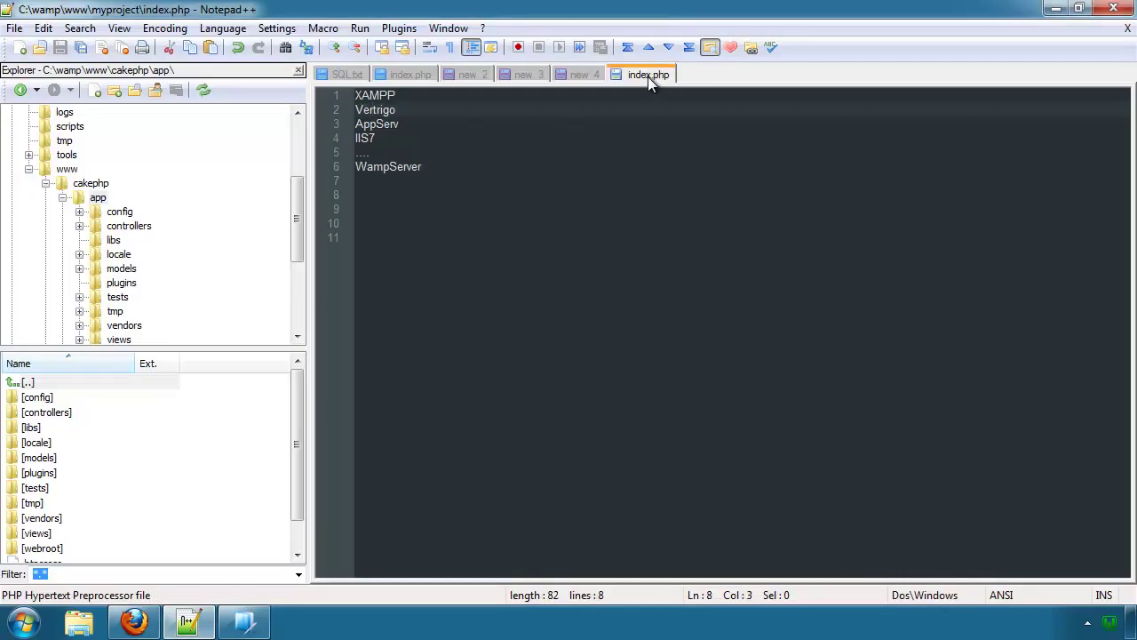
{"action": "left_click", "coordinate": [586, 75]}
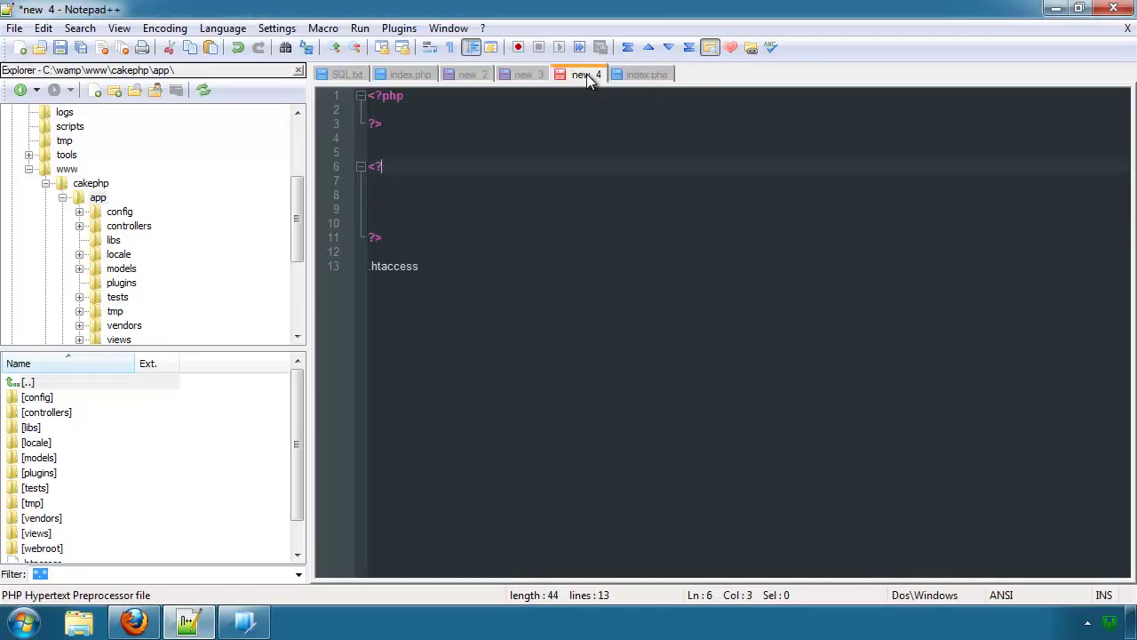
{"action": "left_click", "coordinate": [522, 75]}
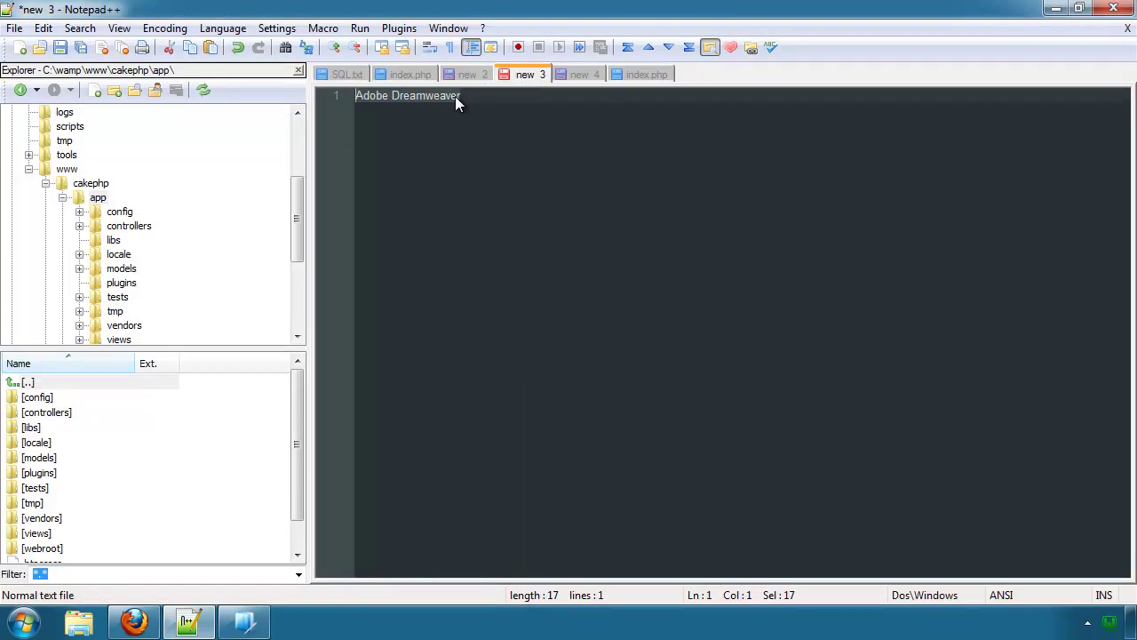
{"action": "left_click", "coordinate": [368, 101]}
{"action": "double_click", "coordinate": [367, 103]}
{"action": "left_click", "coordinate": [435, 95]}
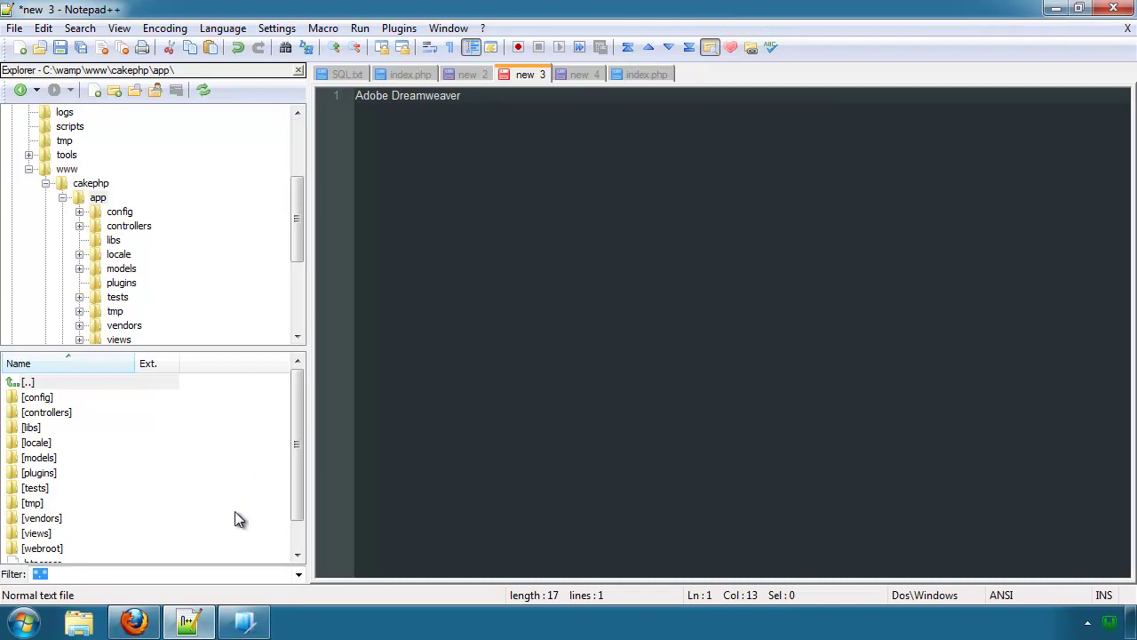
{"action": "left_click", "coordinate": [472, 96]}
Step: Switch to phpDesigner 7, look through the File Browser with its folder tree enlarged, and return to the project list
{"action": "left_click", "coordinate": [245, 621]}
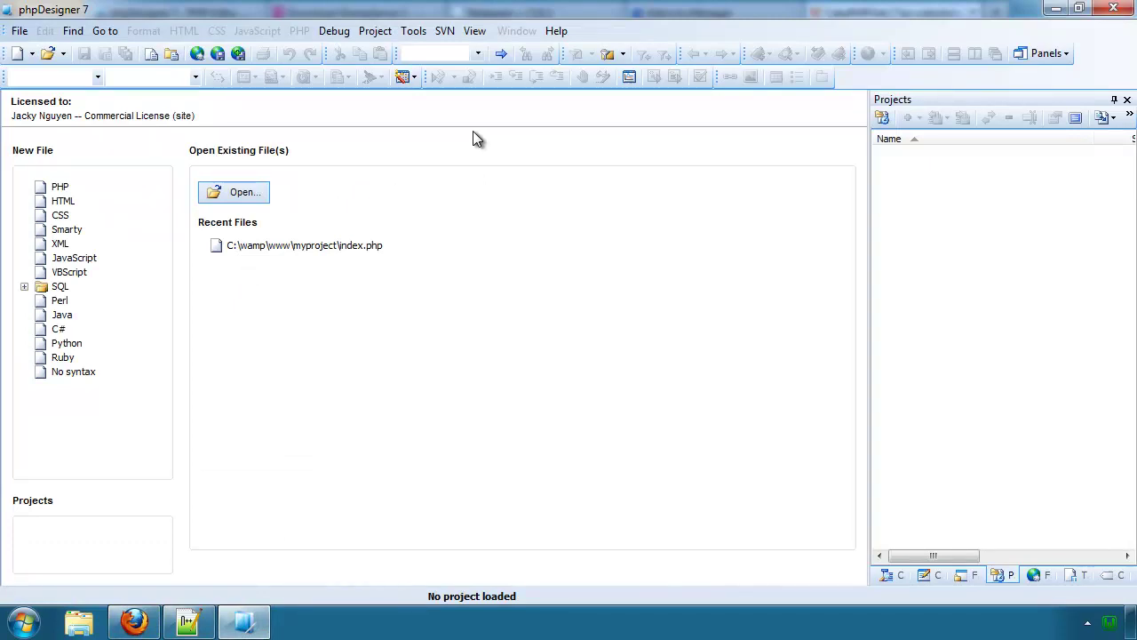
{"action": "left_click", "coordinate": [891, 575]}
{"action": "left_click", "coordinate": [964, 575]}
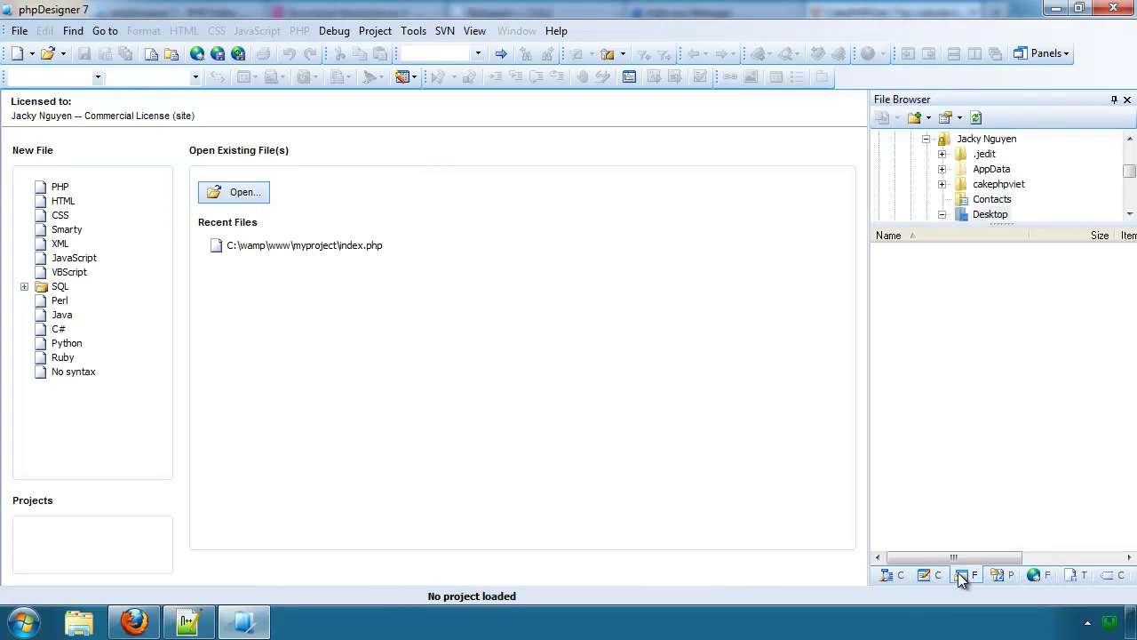
{"action": "left_click_drag", "start_coordinate": [990, 214], "coordinate": [992, 371]}
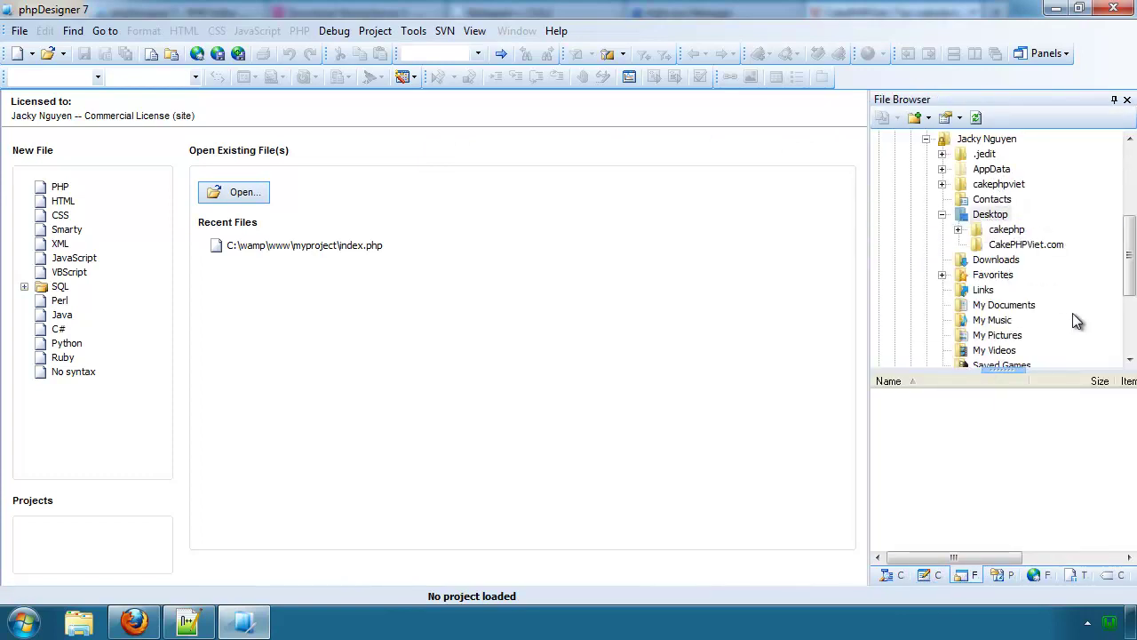
{"action": "left_click_drag", "start_coordinate": [1130, 258], "coordinate": [1129, 302]}
{"action": "left_click", "coordinate": [1001, 574]}
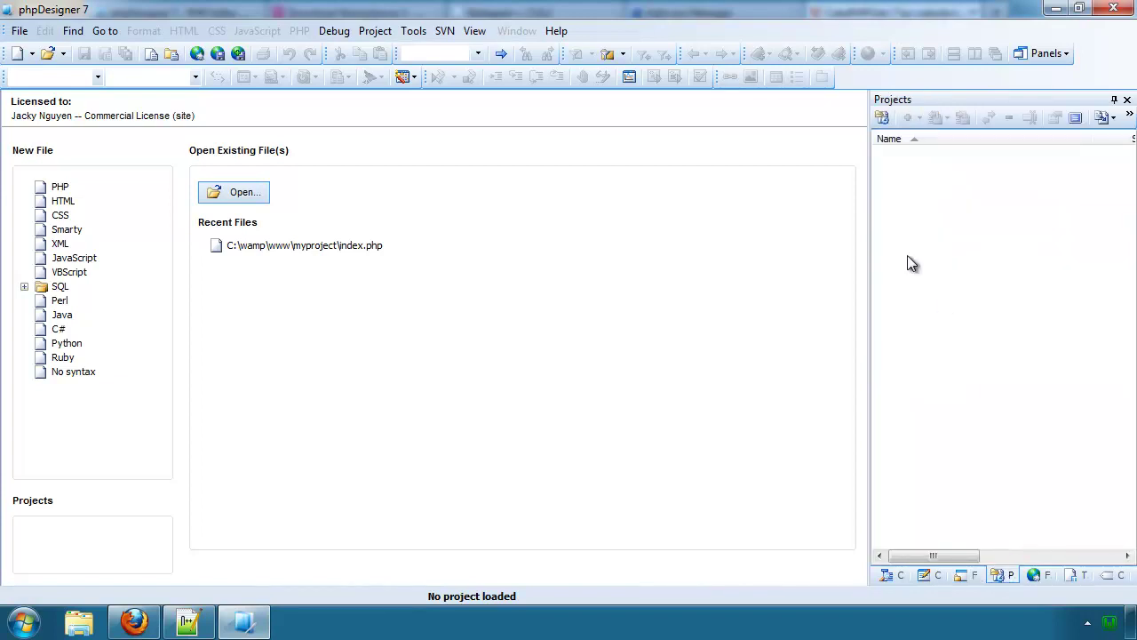
Step: Start a new project in the Project Manager and title it myproject
{"action": "left_click", "coordinate": [881, 118]}
{"action": "left_click", "coordinate": [743, 236]}
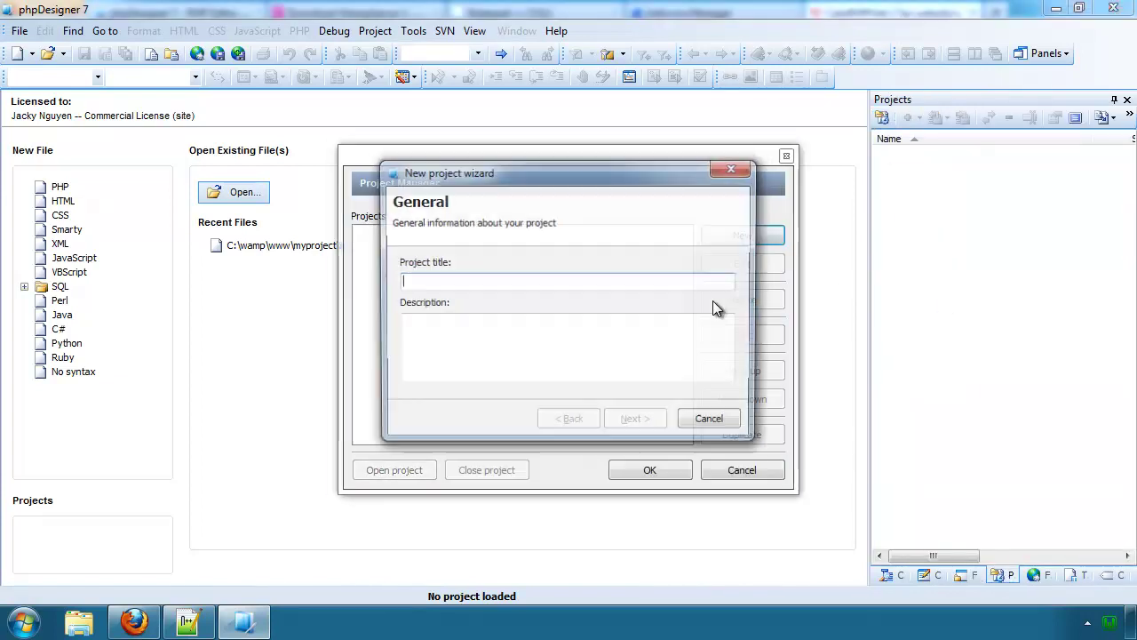
{"action": "type", "text": "myproject"}
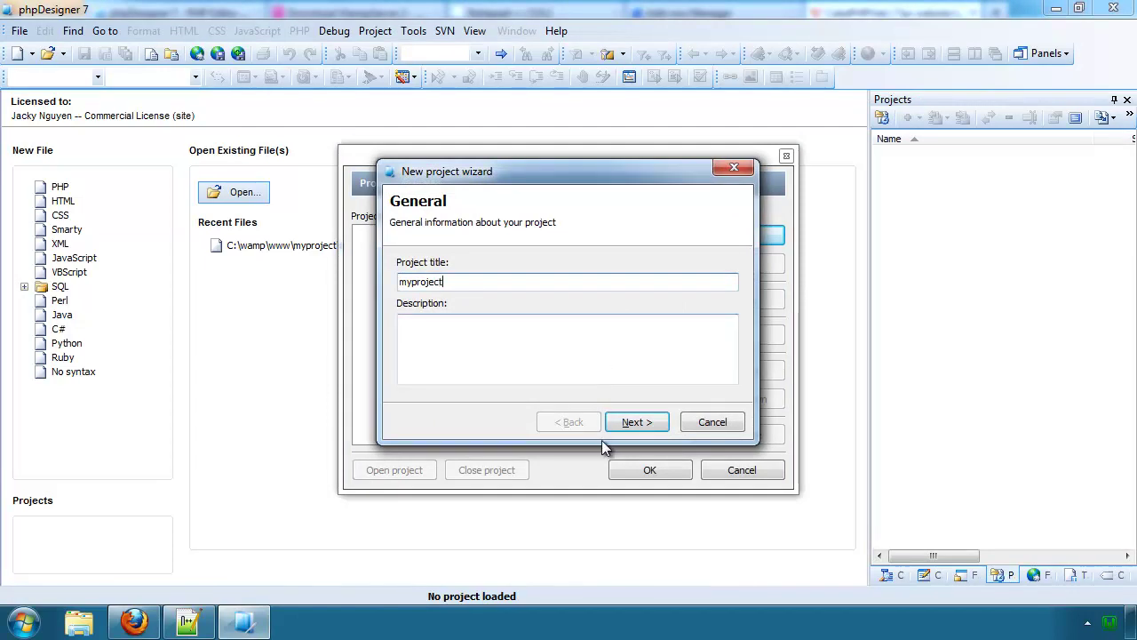
{"action": "left_click", "coordinate": [632, 423]}
{"action": "left_click", "coordinate": [727, 283]}
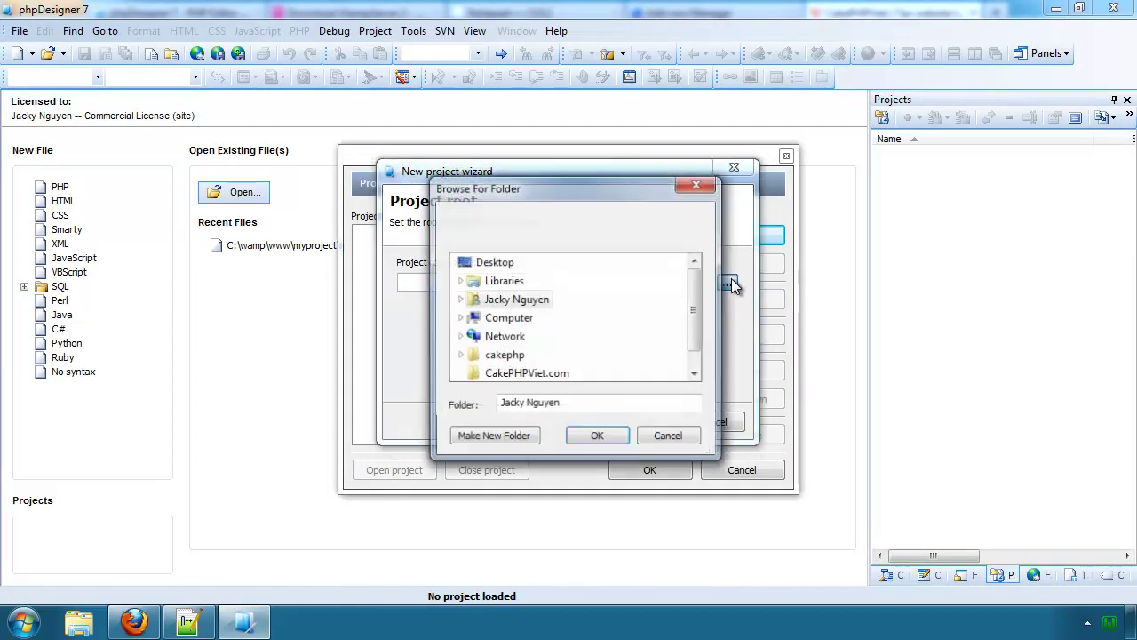
{"action": "left_click", "coordinate": [508, 317]}
{"action": "left_click", "coordinate": [526, 354]}
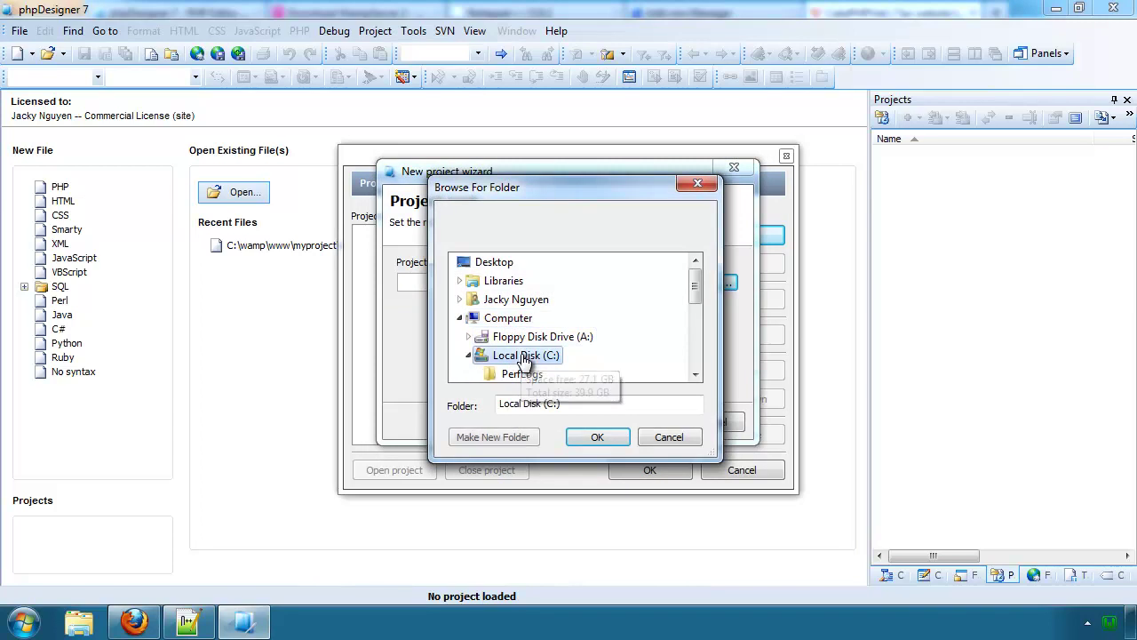
{"action": "left_click", "coordinate": [540, 338]}
{"action": "scroll", "coordinate": [548, 343], "scroll_direction": "down", "scroll_amount": 2}
{"action": "scroll", "coordinate": [486, 294], "scroll_direction": "up", "scroll_amount": 1}
{"action": "left_click", "coordinate": [478, 300]}
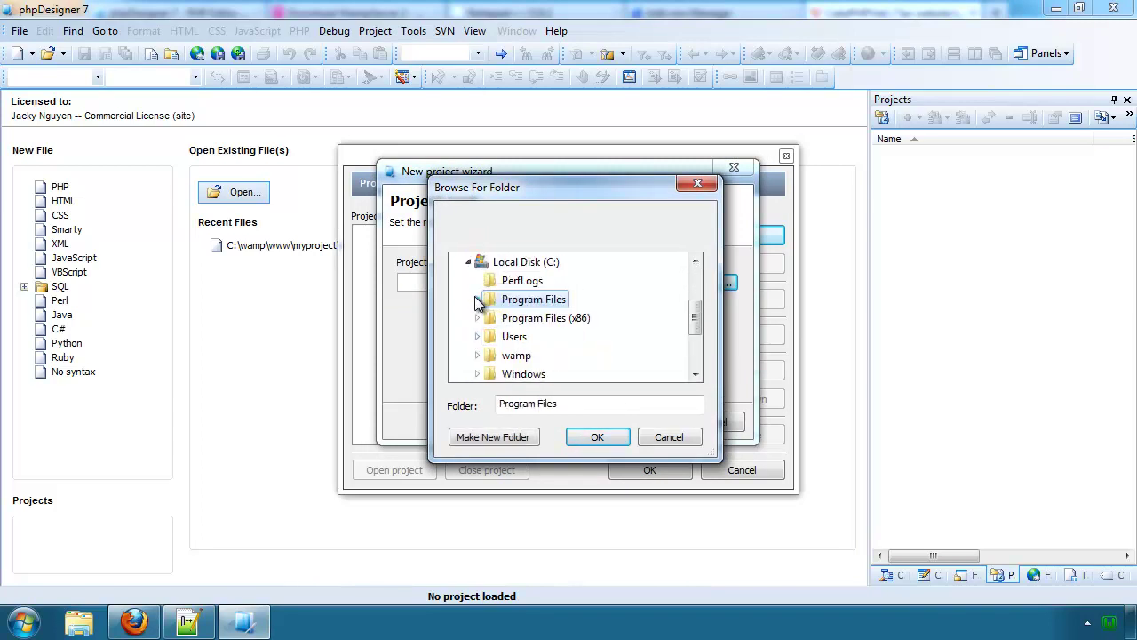
{"action": "left_click", "coordinate": [525, 356]}
{"action": "scroll", "coordinate": [562, 361], "scroll_direction": "down", "scroll_amount": 1}
{"action": "scroll", "coordinate": [572, 325], "scroll_direction": "down", "scroll_amount": 2}
{"action": "left_click", "coordinate": [522, 299]}
{"action": "scroll", "coordinate": [523, 307], "scroll_direction": "up", "scroll_amount": 1}
{"action": "scroll", "coordinate": [533, 308], "scroll_direction": "down", "scroll_amount": 1}
{"action": "left_click", "coordinate": [541, 335]}
{"action": "left_click", "coordinate": [613, 438]}
Step: Complete the new project wizard without adding any FTP accounts
{"action": "left_click", "coordinate": [637, 423]}
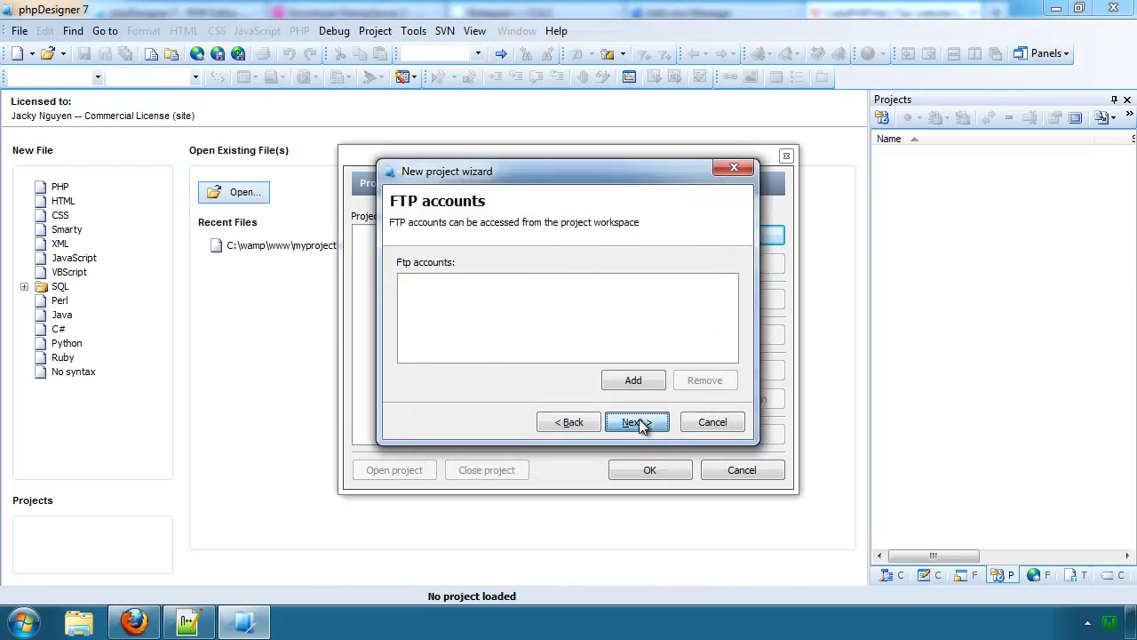
{"action": "left_click", "coordinate": [637, 422]}
{"action": "left_click", "coordinate": [639, 422]}
{"action": "left_click", "coordinate": [666, 456]}
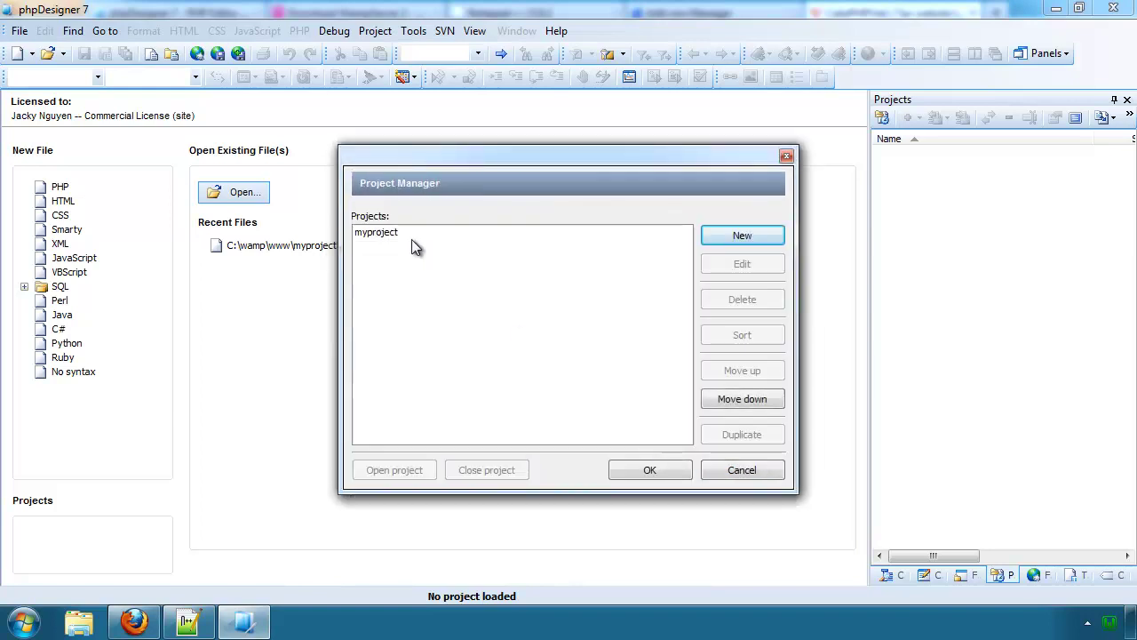
Step: Open the myproject project and load its index.php file into the editor
{"action": "double_click", "coordinate": [395, 233]}
{"action": "left_click", "coordinate": [896, 169]}
{"action": "double_click", "coordinate": [948, 187]}
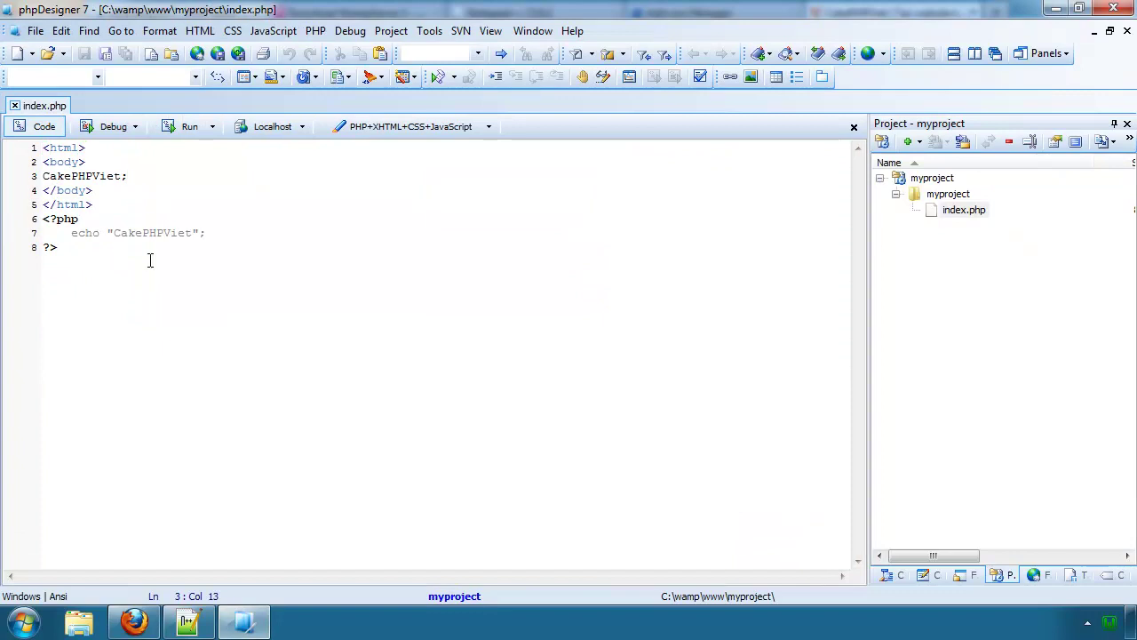
Step: Examine the HTML, JavaScript framework, PHP and tool commands, plus the interface language and theme choices, available while editing index.php
{"action": "left_click", "coordinate": [150, 260]}
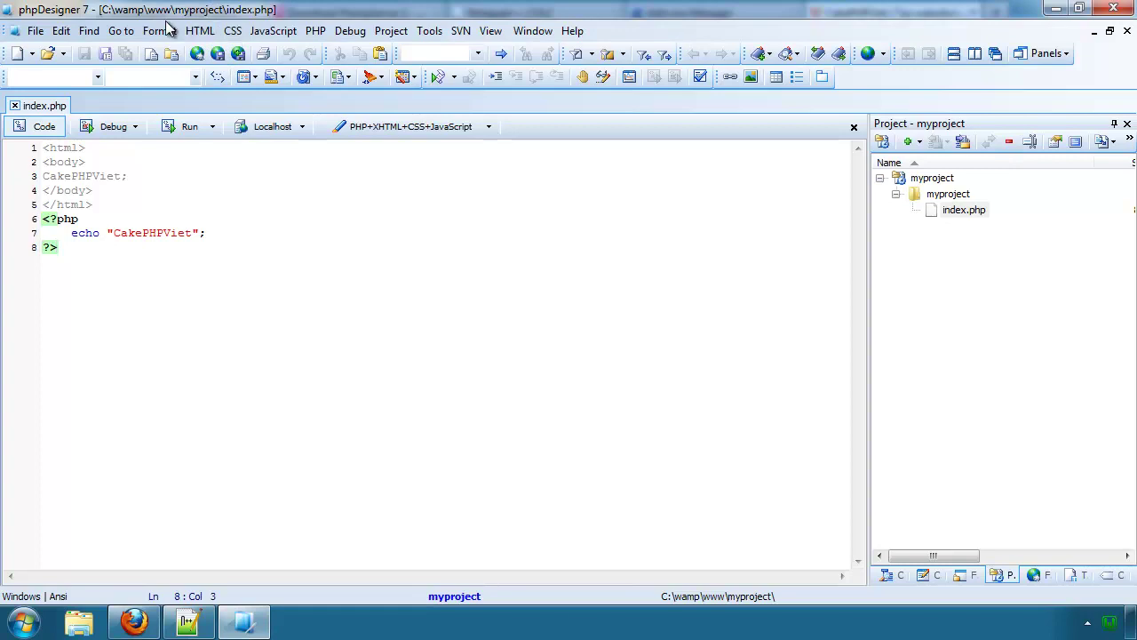
{"action": "left_click", "coordinate": [234, 32]}
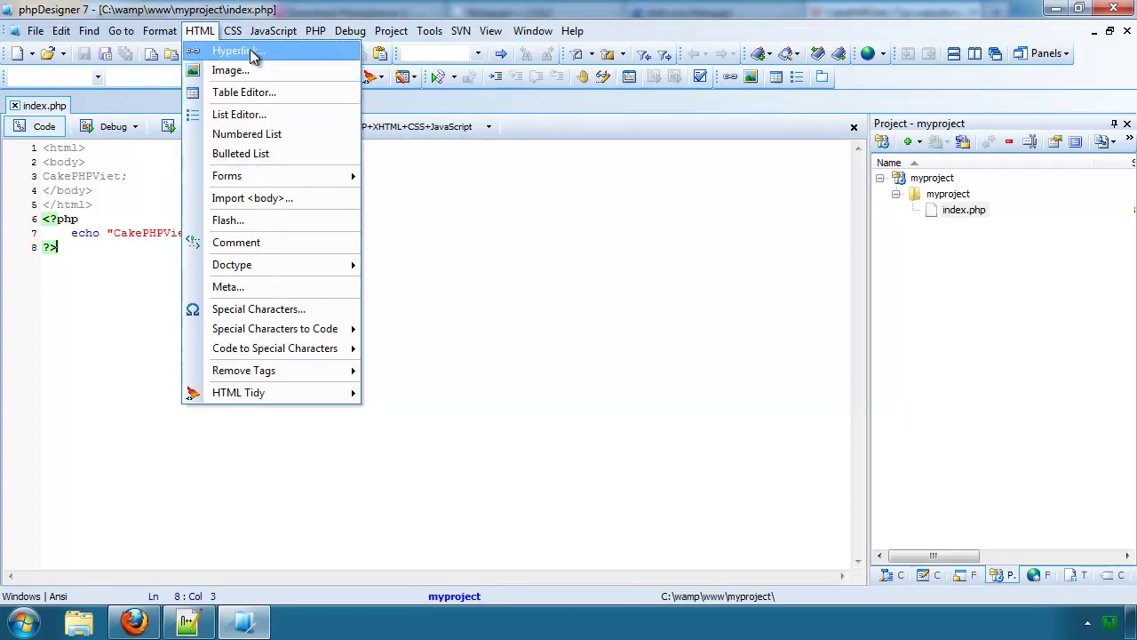
{"action": "mouse_move", "coordinate": [238, 36]}
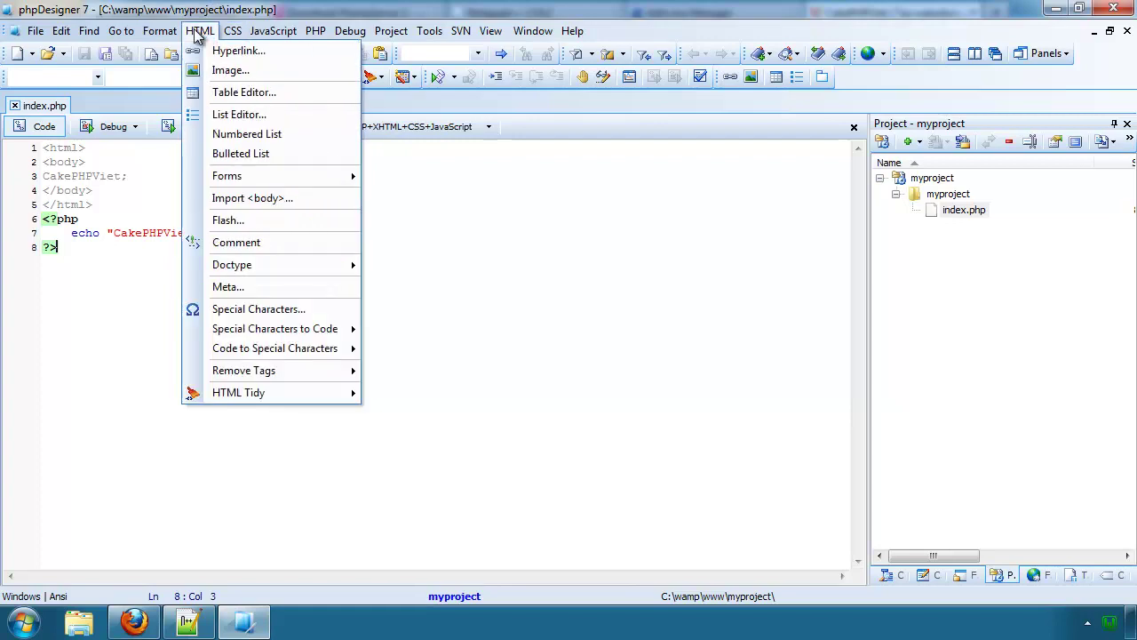
{"action": "mouse_move", "coordinate": [198, 35]}
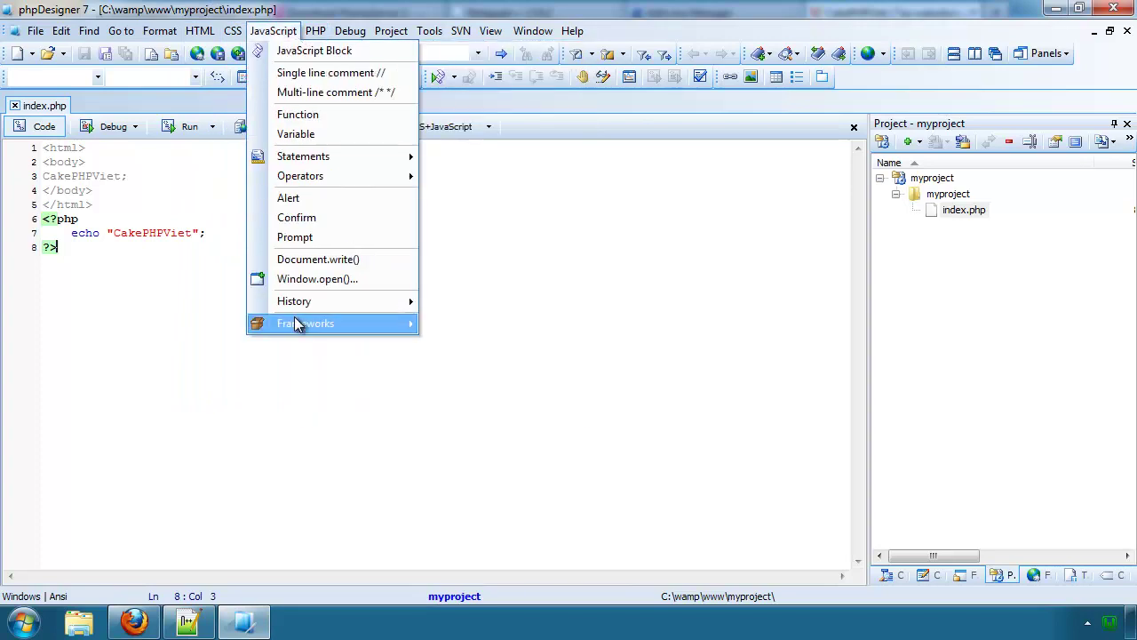
{"action": "mouse_move", "coordinate": [293, 323]}
{"action": "mouse_move", "coordinate": [562, 348]}
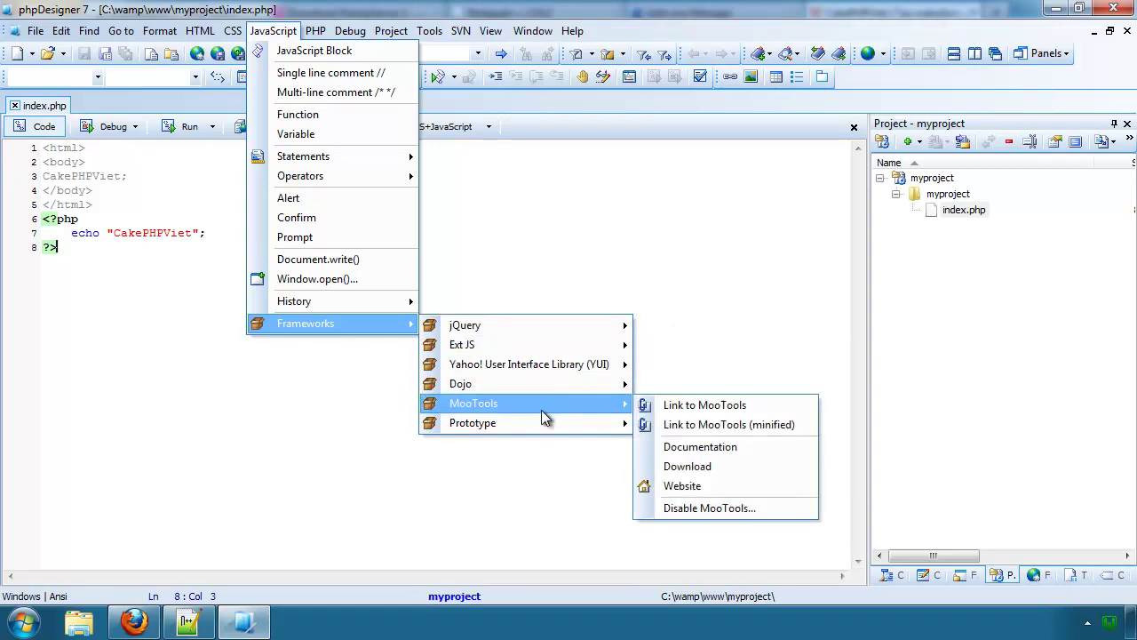
{"action": "mouse_move", "coordinate": [315, 31]}
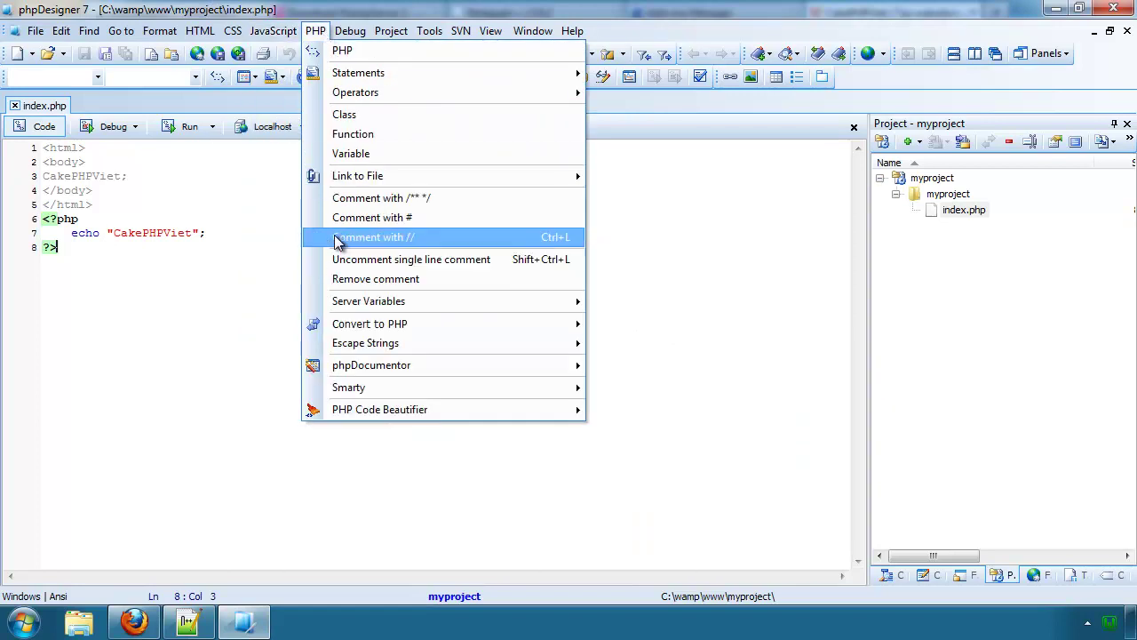
{"action": "mouse_move", "coordinate": [422, 391]}
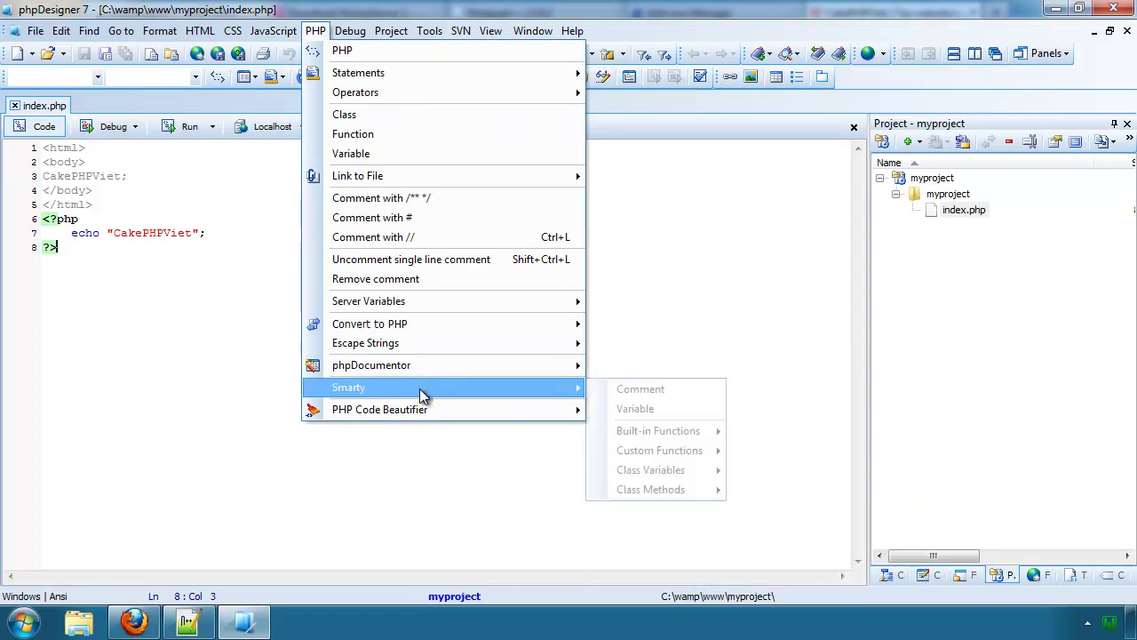
{"action": "mouse_move", "coordinate": [413, 28]}
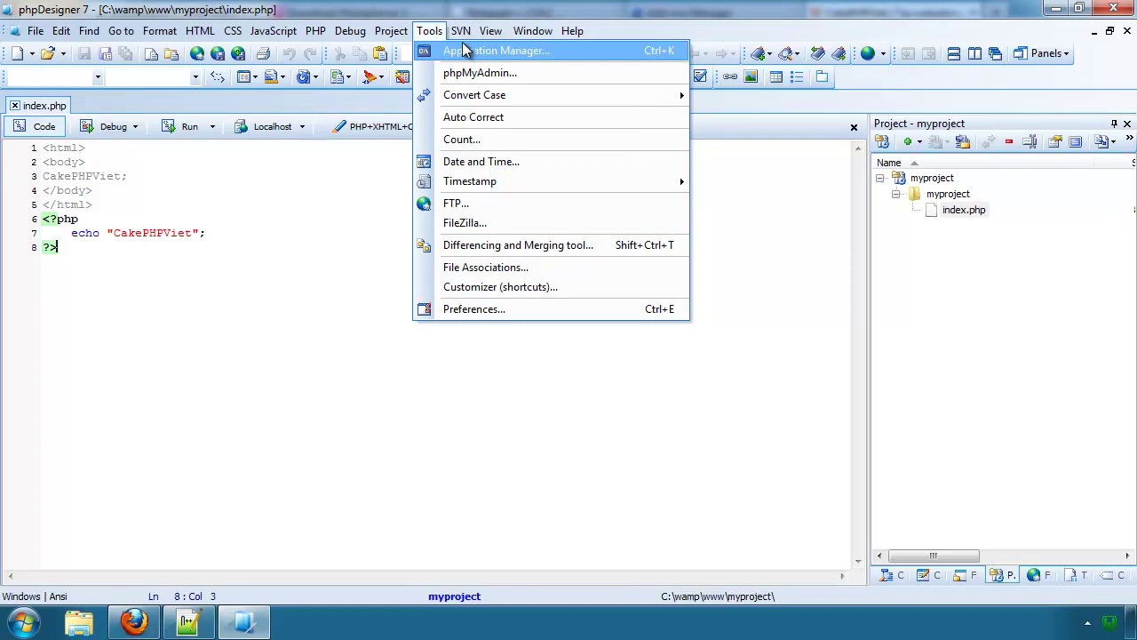
{"action": "mouse_move", "coordinate": [462, 39]}
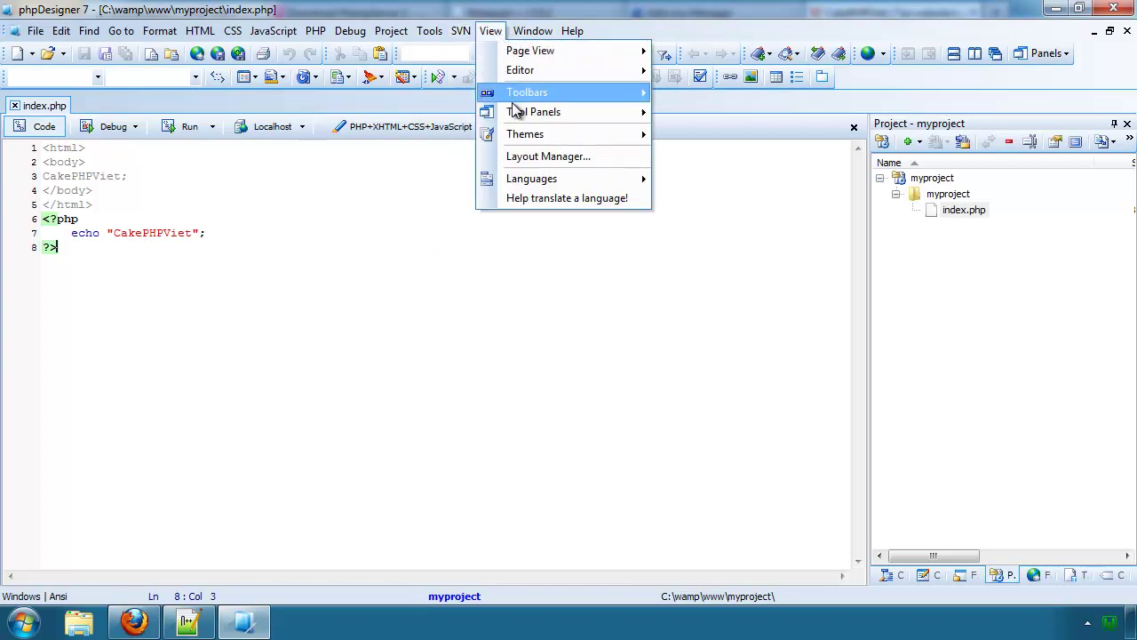
{"action": "mouse_move", "coordinate": [552, 182]}
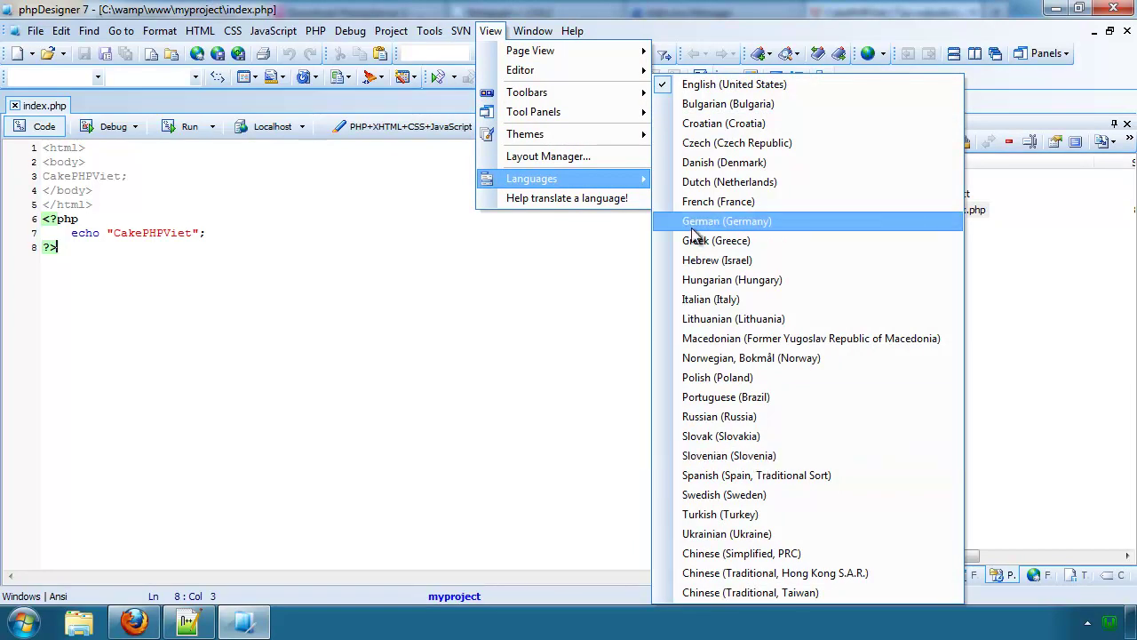
{"action": "mouse_move", "coordinate": [638, 141]}
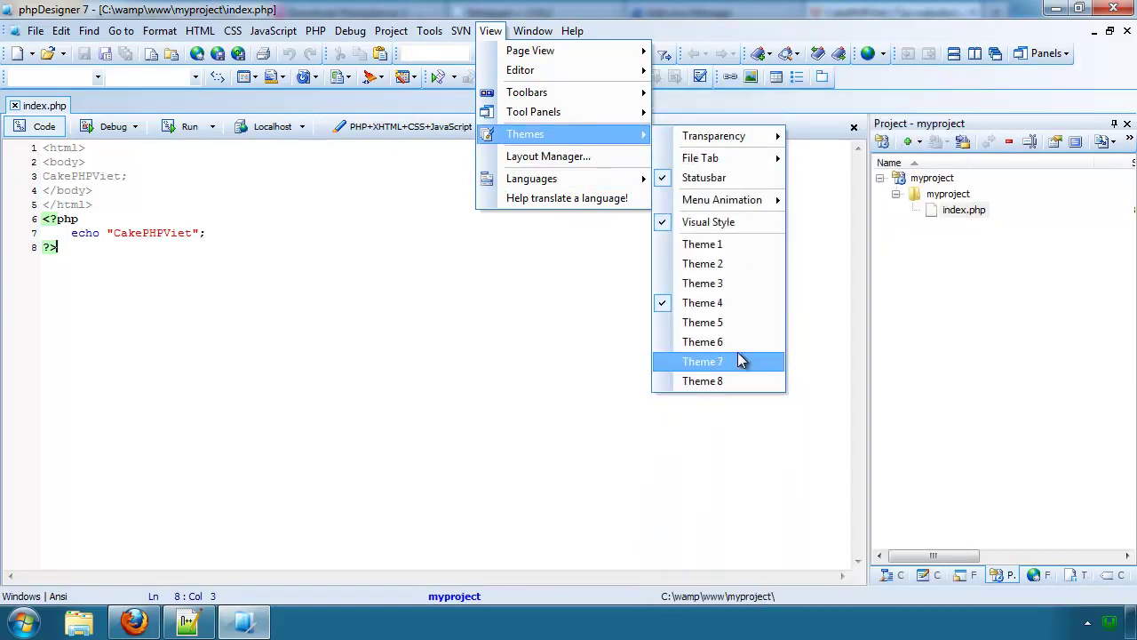
{"action": "left_click", "coordinate": [186, 233]}
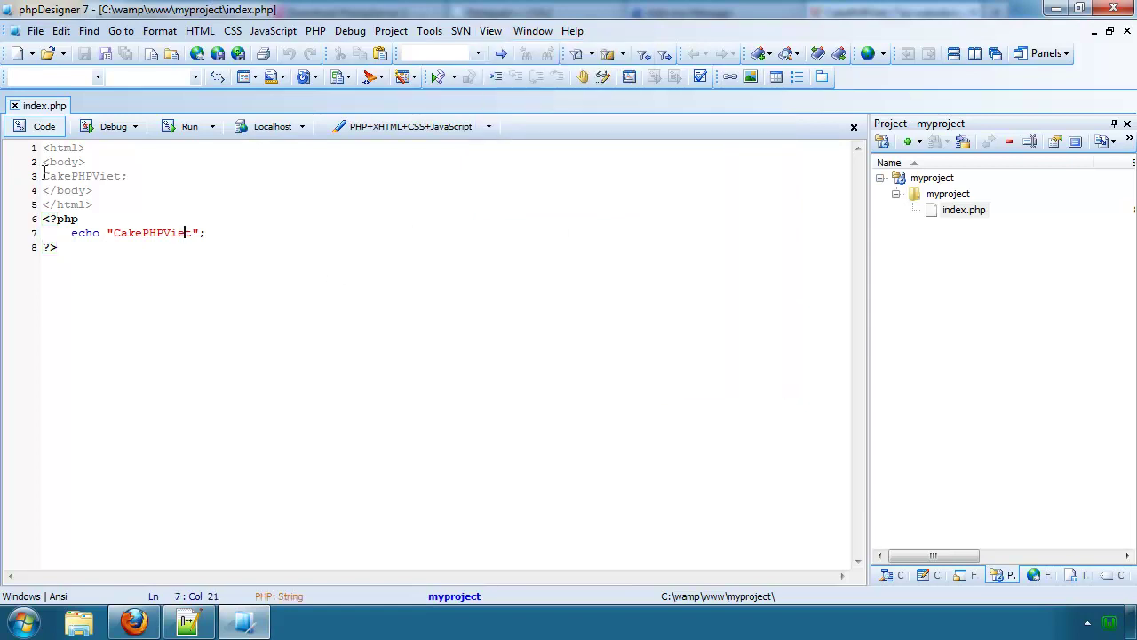
{"action": "left_click", "coordinate": [101, 278]}
Step: Add a blank line above the echo statement and insert a multi-line head element below the opening html tag
{"action": "left_click", "coordinate": [217, 234]}
{"action": "key", "text": "Return"}
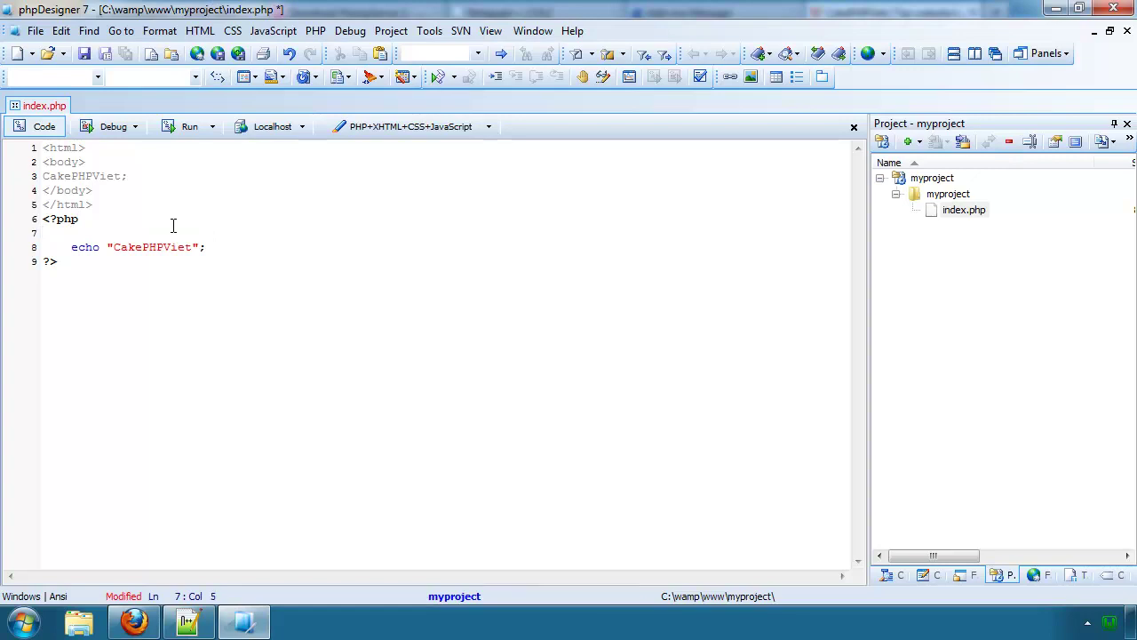
{"action": "left_click", "coordinate": [101, 154]}
{"action": "key", "text": "Return"}
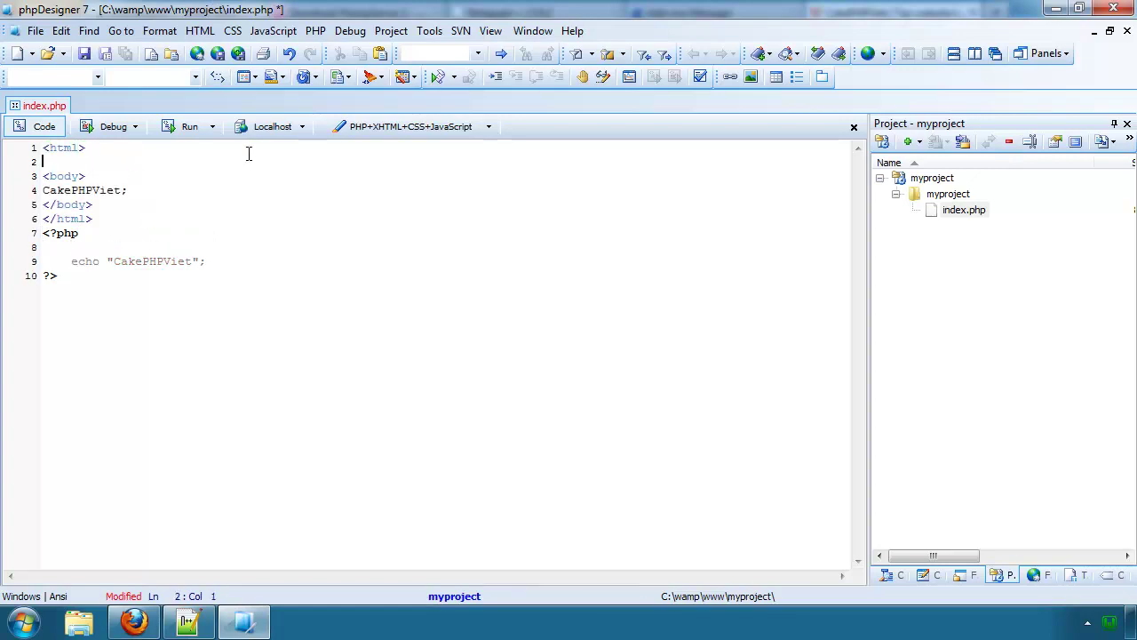
{"action": "type", "text": "<hea"}
{"action": "key", "text": "Return"}
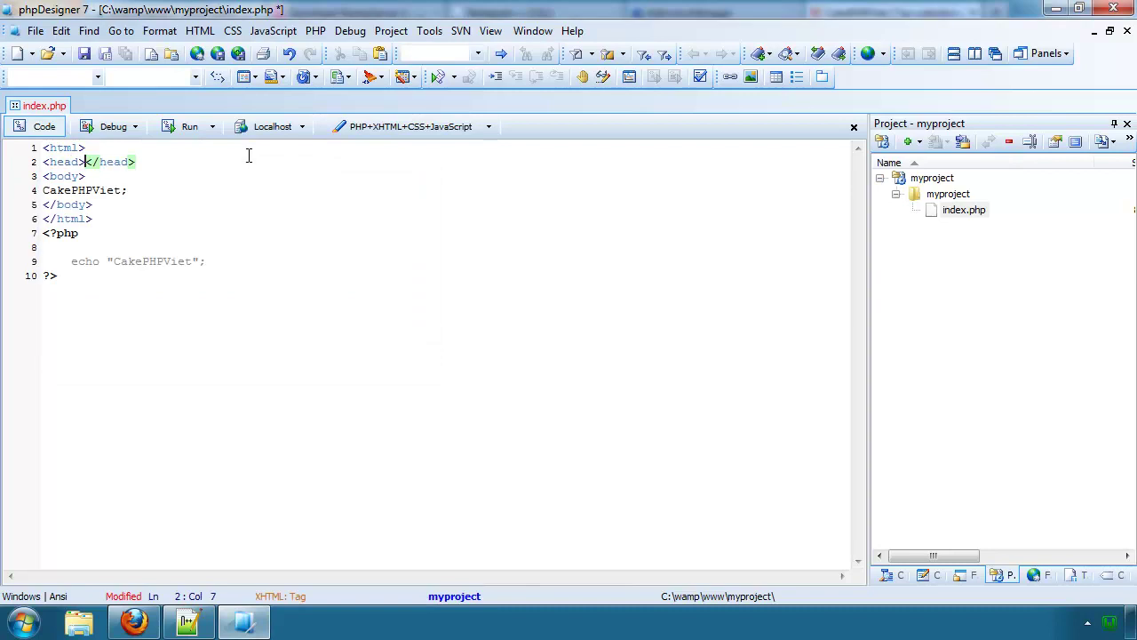
{"action": "key", "text": "Return"}
{"action": "key", "text": "Return"}
{"action": "key", "text": "Up"}
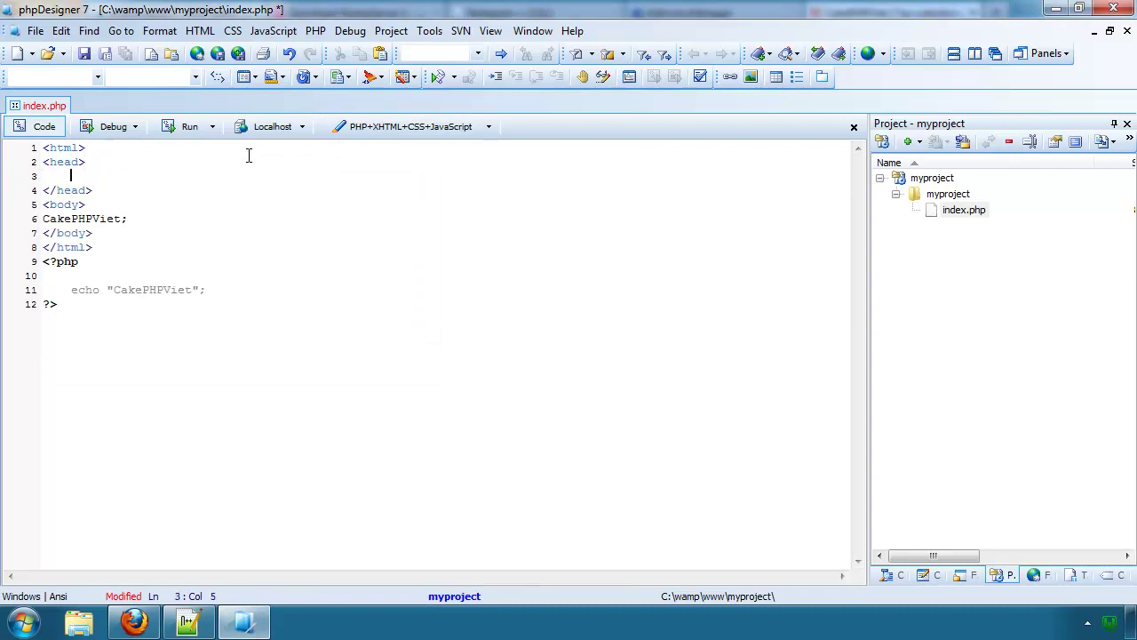
Step: Insert a title element containing CakePHPViet inside the head element
{"action": "type", "text": "<ti"}
{"action": "key", "text": "Return"}
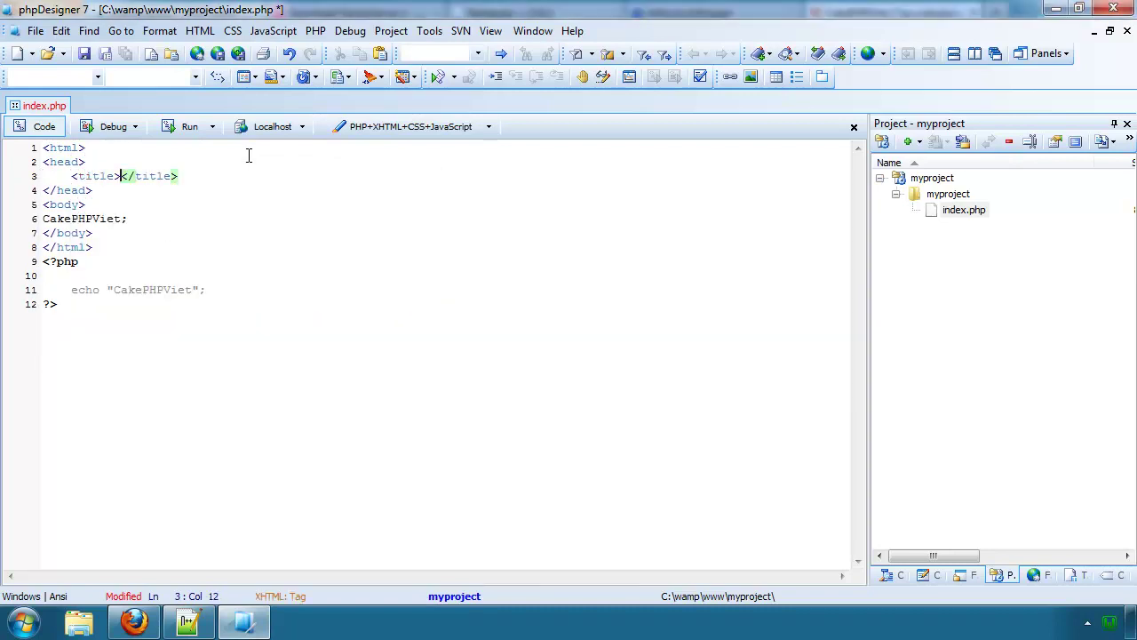
{"action": "key", "text": "Return"}
{"action": "key", "text": "BackSpace"}
{"action": "key", "text": "BackSpace"}
{"action": "type", "text": "CakePHP"}
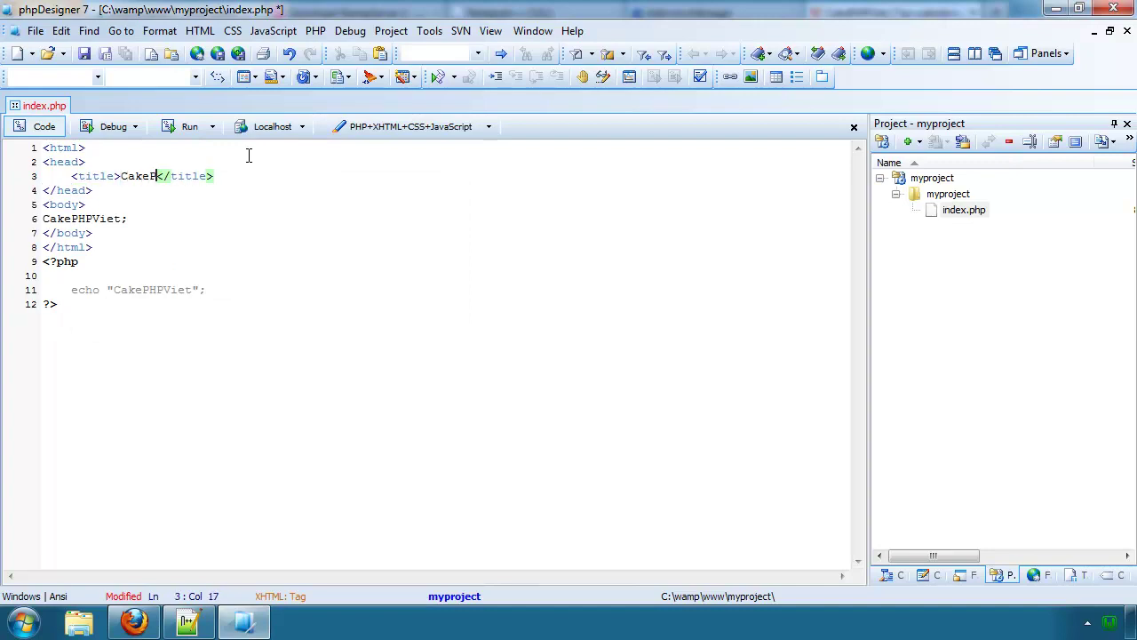
{"action": "type", "text": "Viet"}
{"action": "key", "text": "Right"}
{"action": "key", "text": "Right"}
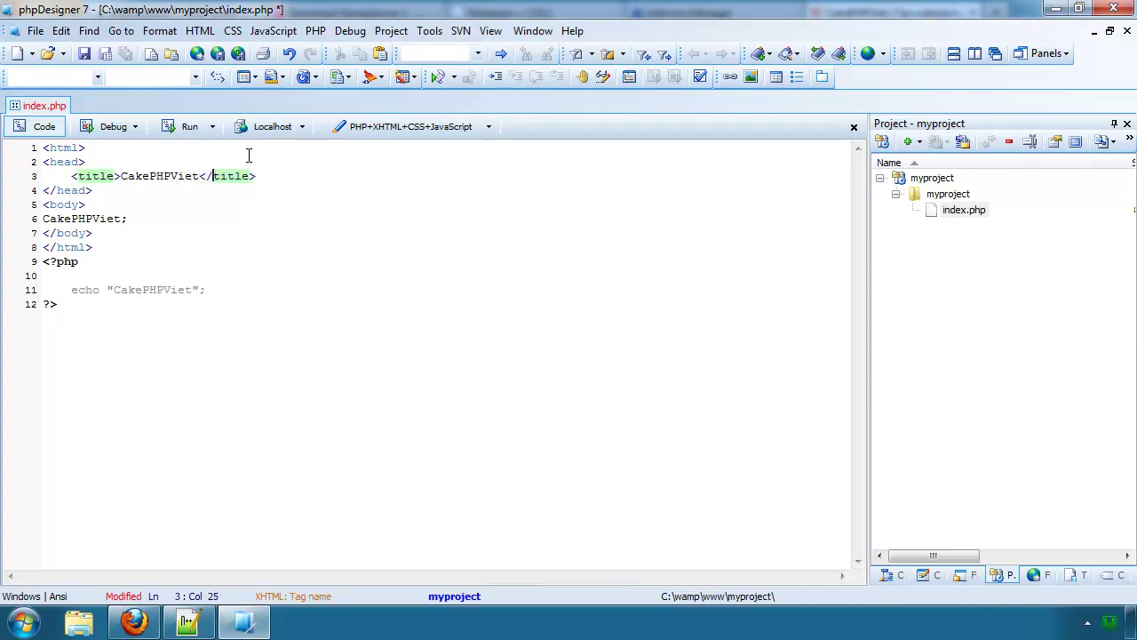
{"action": "key", "text": "Right"}
{"action": "key", "text": "Right"}
Step: Insert a style element below the title, with empty lines between its opening and closing tags
{"action": "key", "text": "Return"}
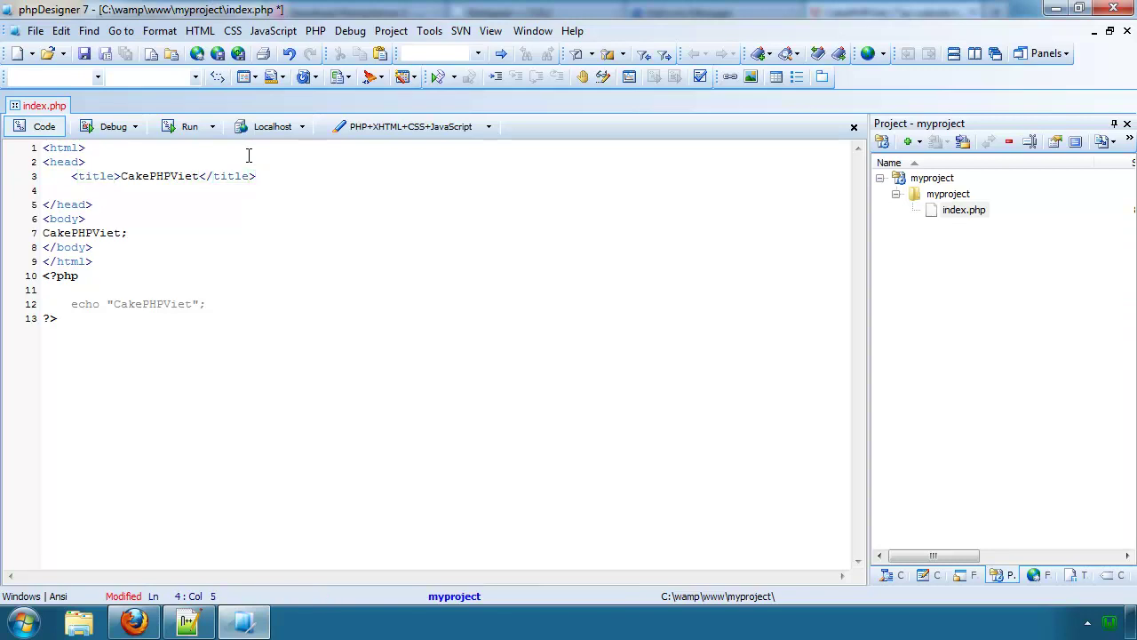
{"action": "type", "text": "<st"}
{"action": "key", "text": "Down"}
{"action": "key", "text": "Down"}
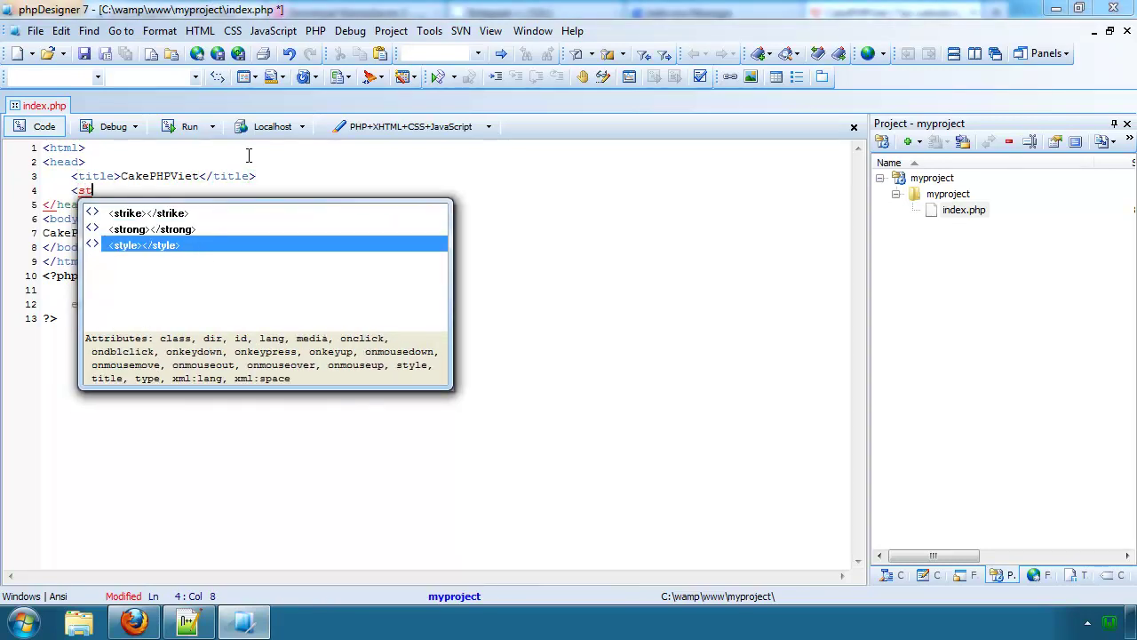
{"action": "key", "text": "Return"}
{"action": "key", "text": "Return"}
{"action": "key", "text": "Return"}
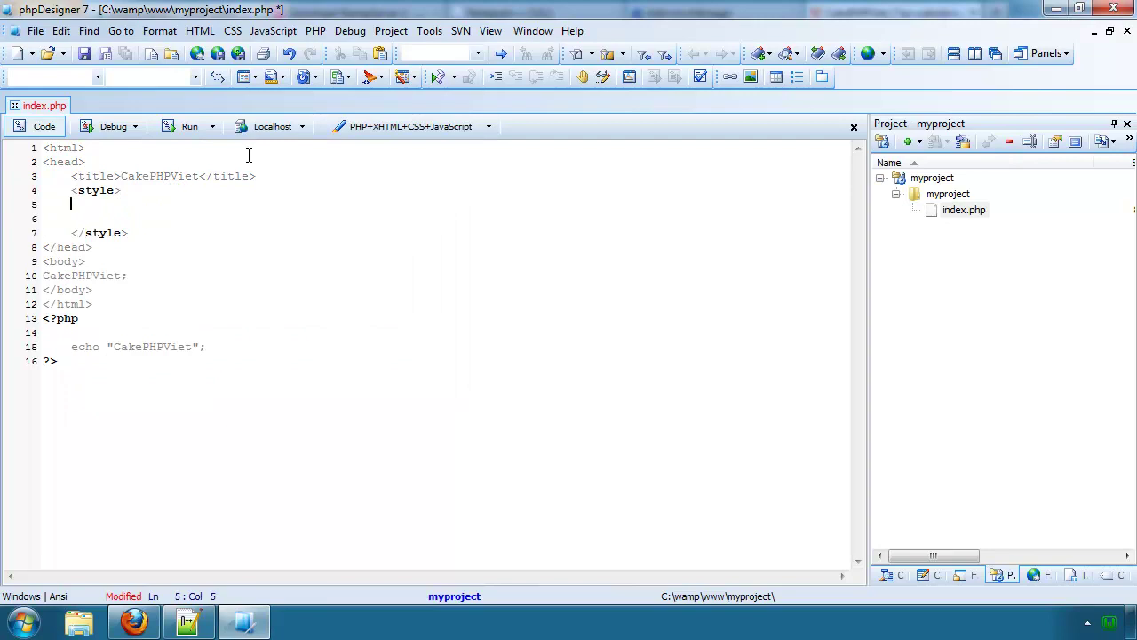
Step: Start a CSS rule for the a selector inside the style element, with its braces on separate lines
{"action": "type", "text": "a."}
{"action": "key", "text": "BackSpace"}
{"action": "key", "text": "Return"}
{"action": "type", "text": "{"}
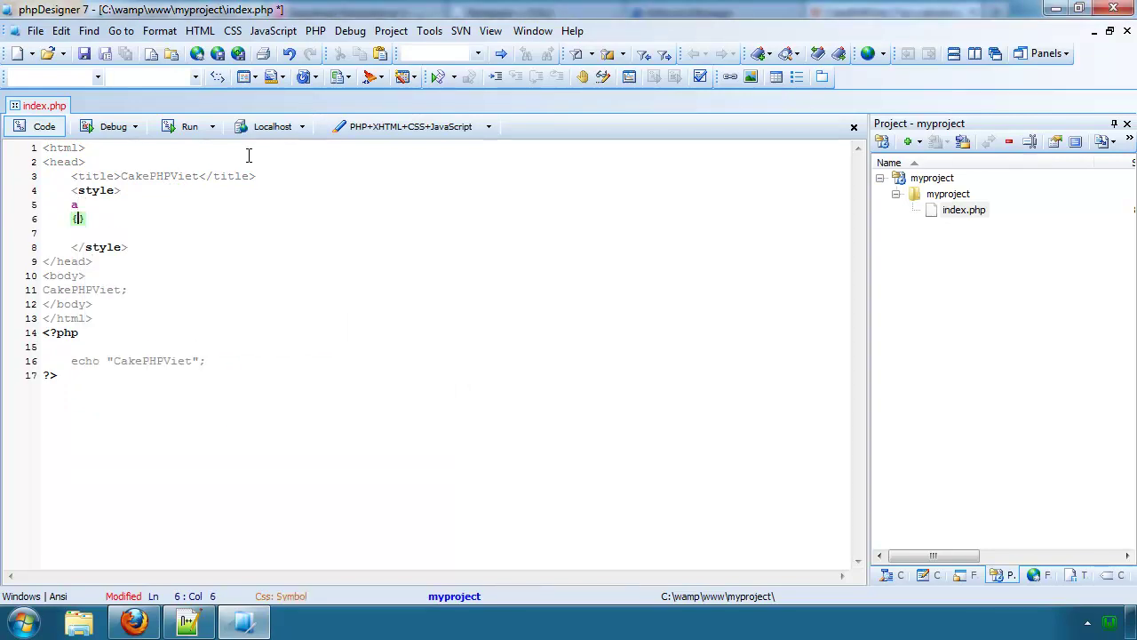
{"action": "key", "text": "Return"}
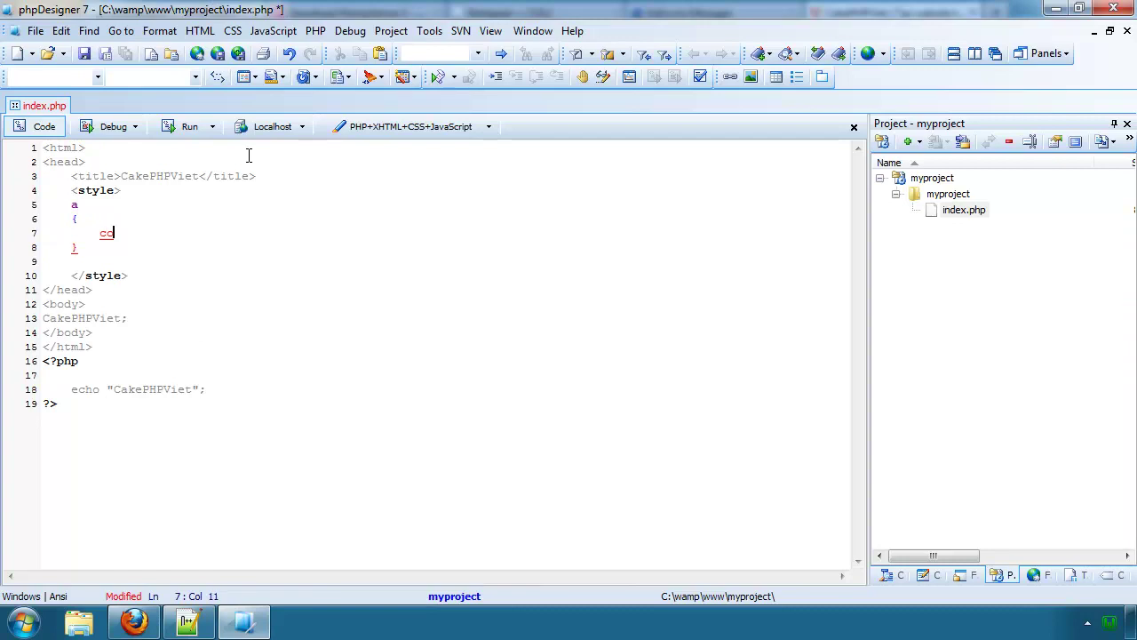
Step: Add a color declaration to the a rule, picking the dark red #400000 from the basic colours, and start a new line
{"action": "type", "text": "co"}
{"action": "key", "text": "Return"}
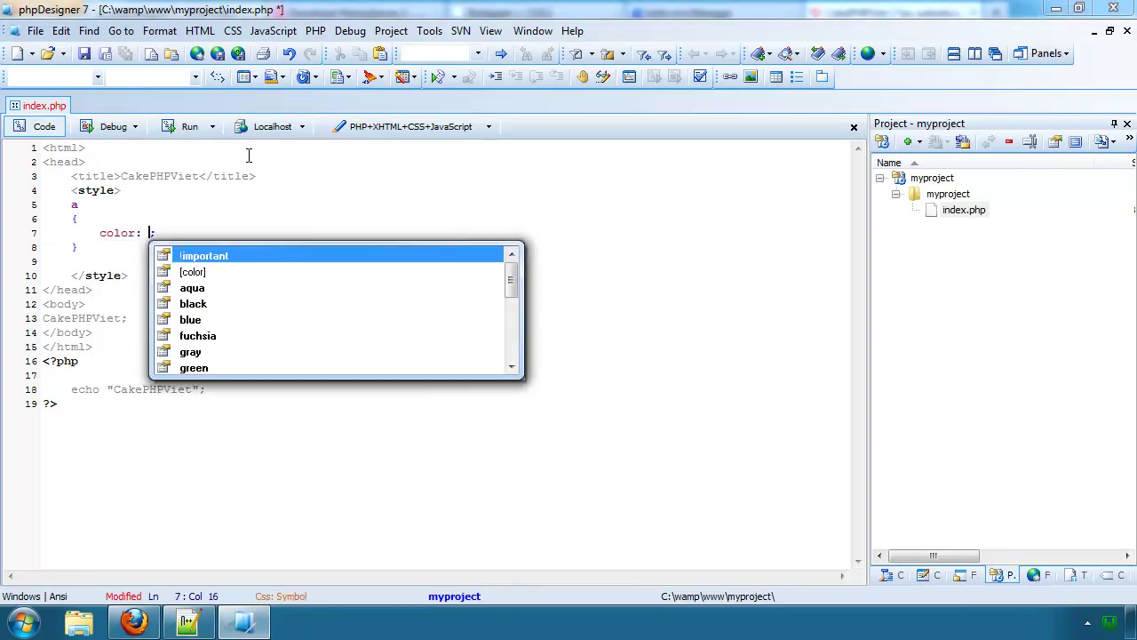
{"action": "key", "text": "Down"}
{"action": "key", "text": "Return"}
{"action": "left_click", "coordinate": [487, 248]}
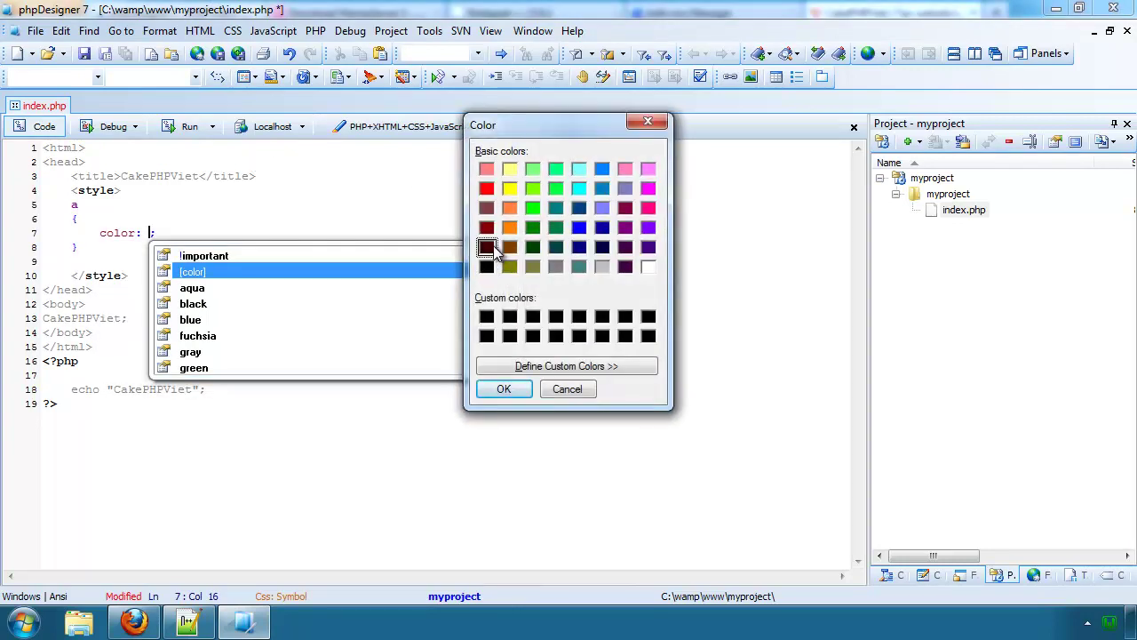
{"action": "left_click", "coordinate": [504, 389]}
{"action": "key", "text": "End"}
{"action": "key", "text": "Return"}
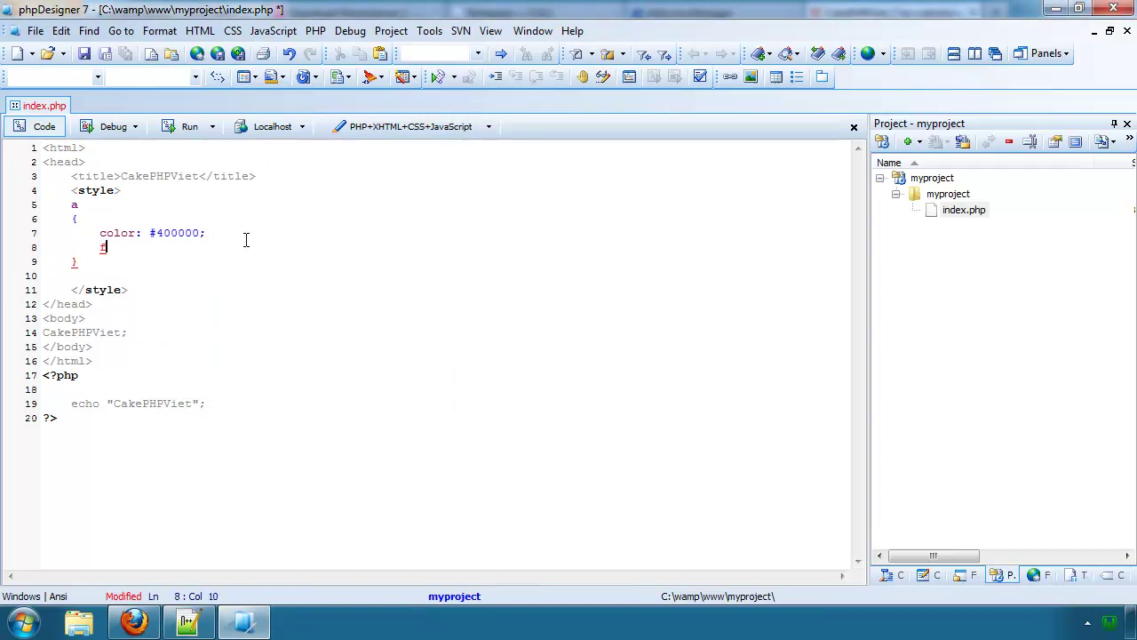
Step: Browse the suggested font properties and add a font-size declaration of 10px to the a rule
{"action": "key", "text": "Down"}
{"action": "key", "text": "Down"}
{"action": "key", "text": "Down"}
{"action": "key", "text": "Down"}
{"action": "key", "text": "Down"}
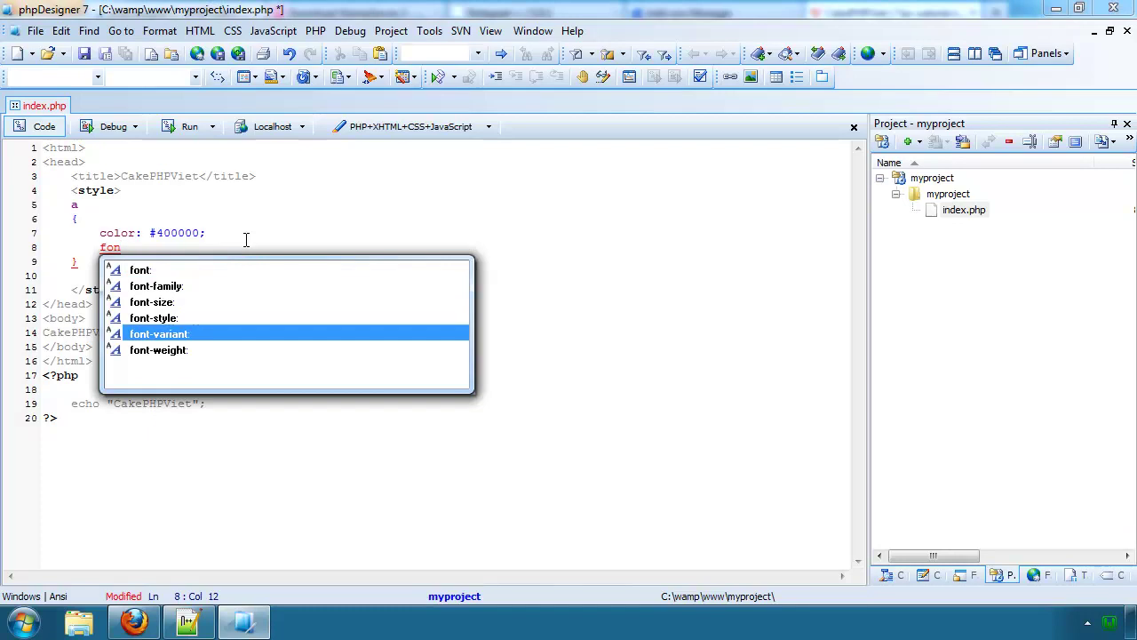
{"action": "key", "text": "Up"}
{"action": "key", "text": "Up"}
{"action": "key", "text": "Up"}
{"action": "key", "text": "Up"}
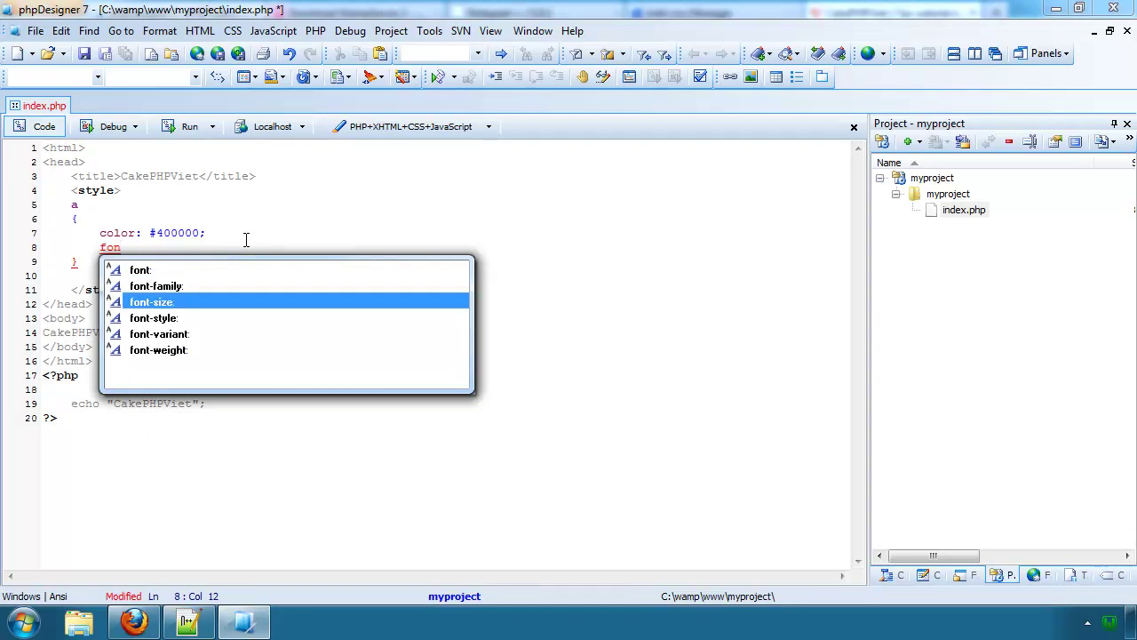
{"action": "key", "text": "Down"}
{"action": "key", "text": "Return"}
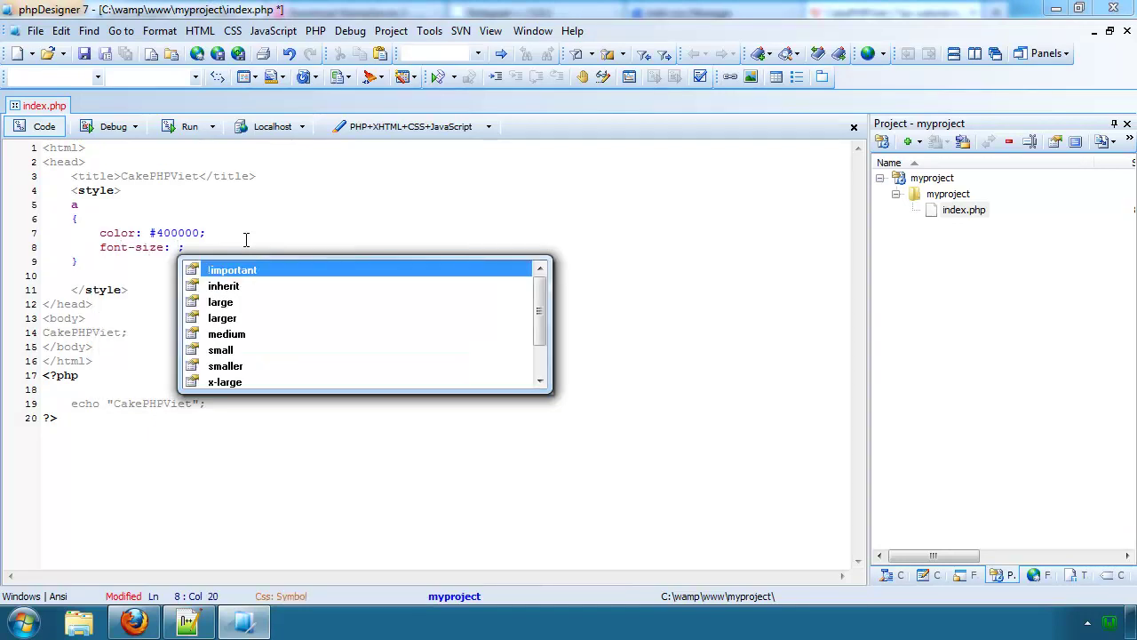
{"action": "type", "text": "1"}
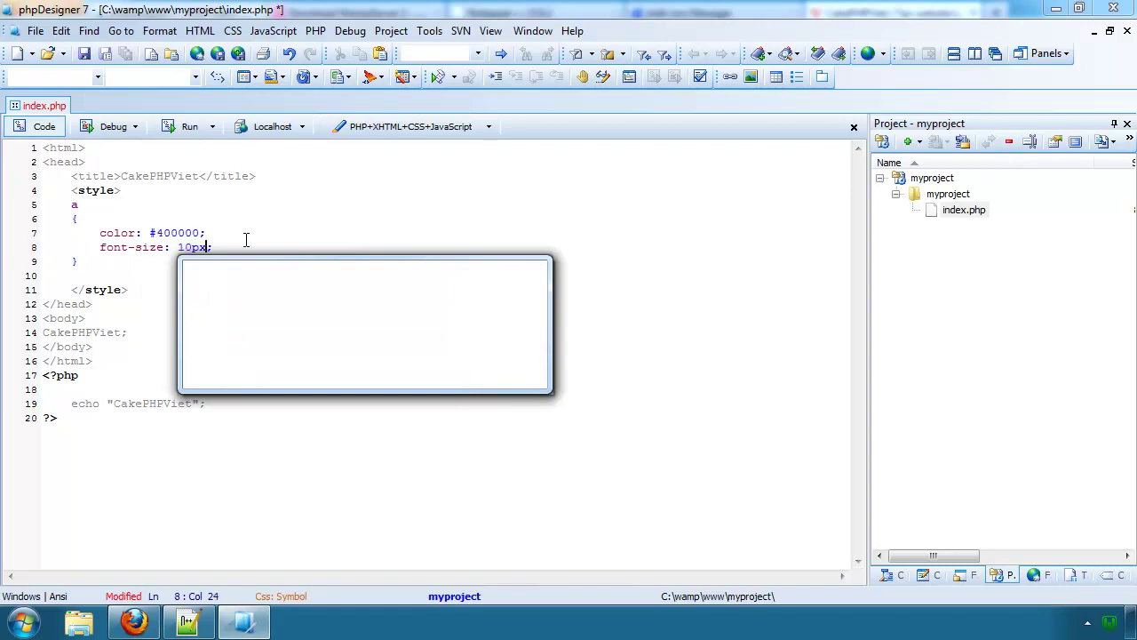
{"action": "type", "text": "0px"}
{"action": "key", "text": "Escape"}
Step: Assign "10" to the variable $n on the blank line above the echo statement in the PHP block
{"action": "key", "text": "Down"}
{"action": "key", "text": "Down"}
{"action": "key", "text": "Down"}
{"action": "key", "text": "Down"}
{"action": "key", "text": "Down"}
{"action": "key", "text": "Down"}
{"action": "key", "text": "Down"}
{"action": "key", "text": "Down"}
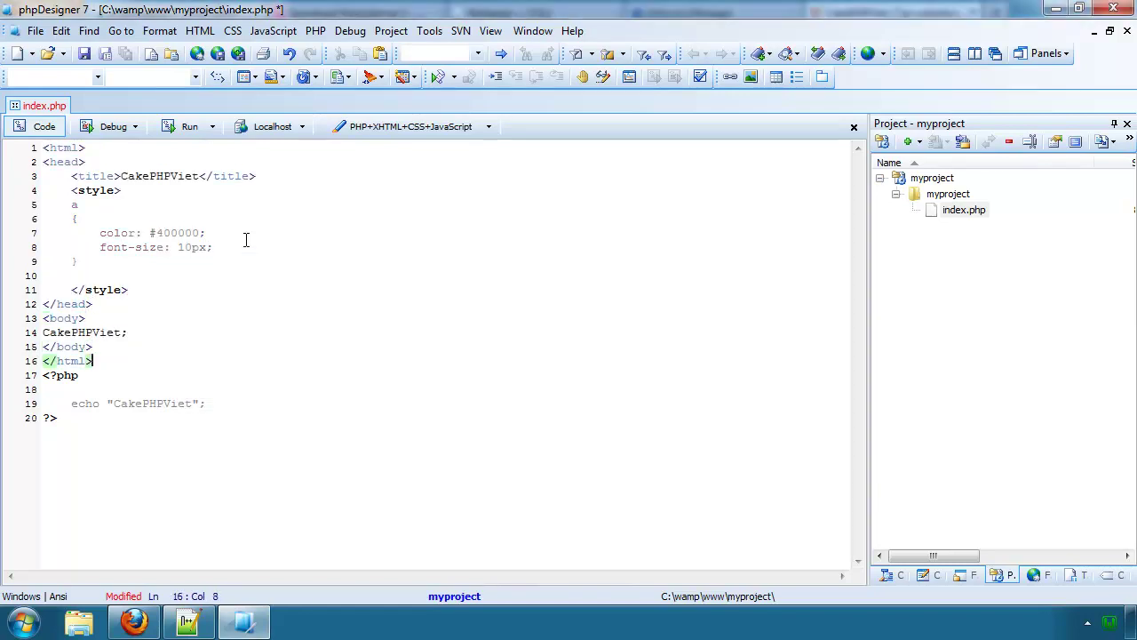
{"action": "key", "text": "Down"}
{"action": "key", "text": "Down"}
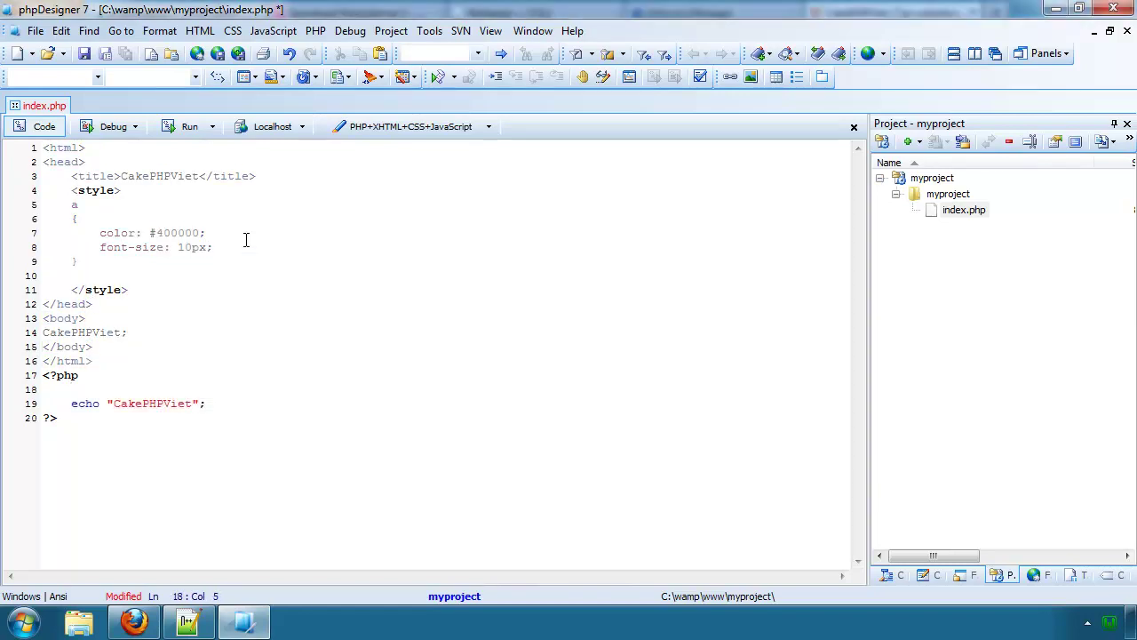
{"action": "type", "text": "$"}
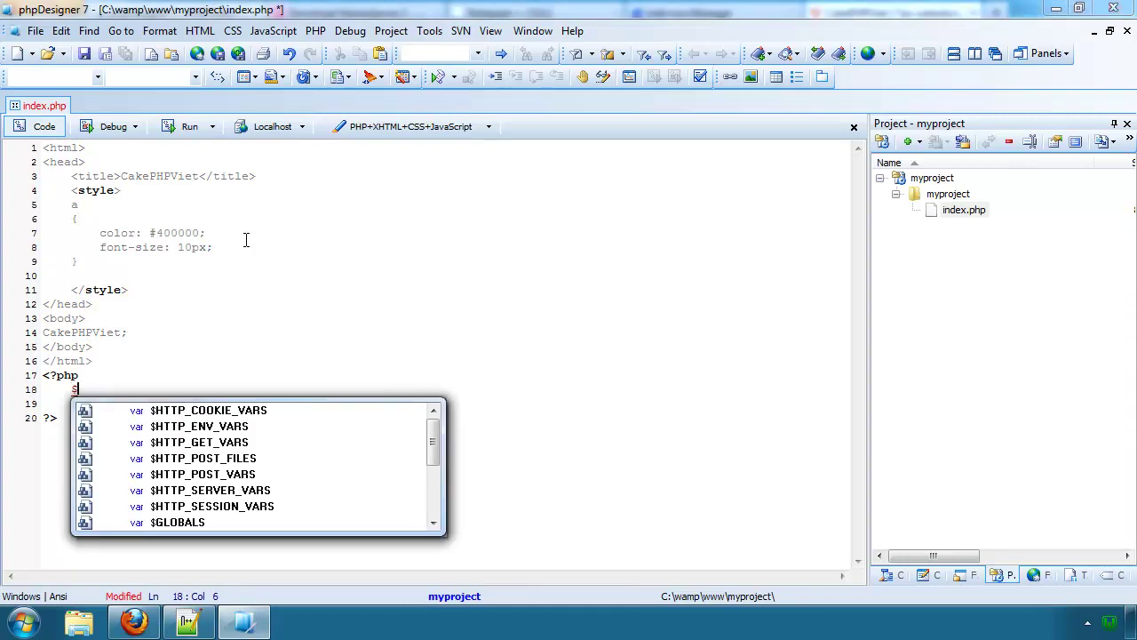
{"action": "type", "text": "n = "}
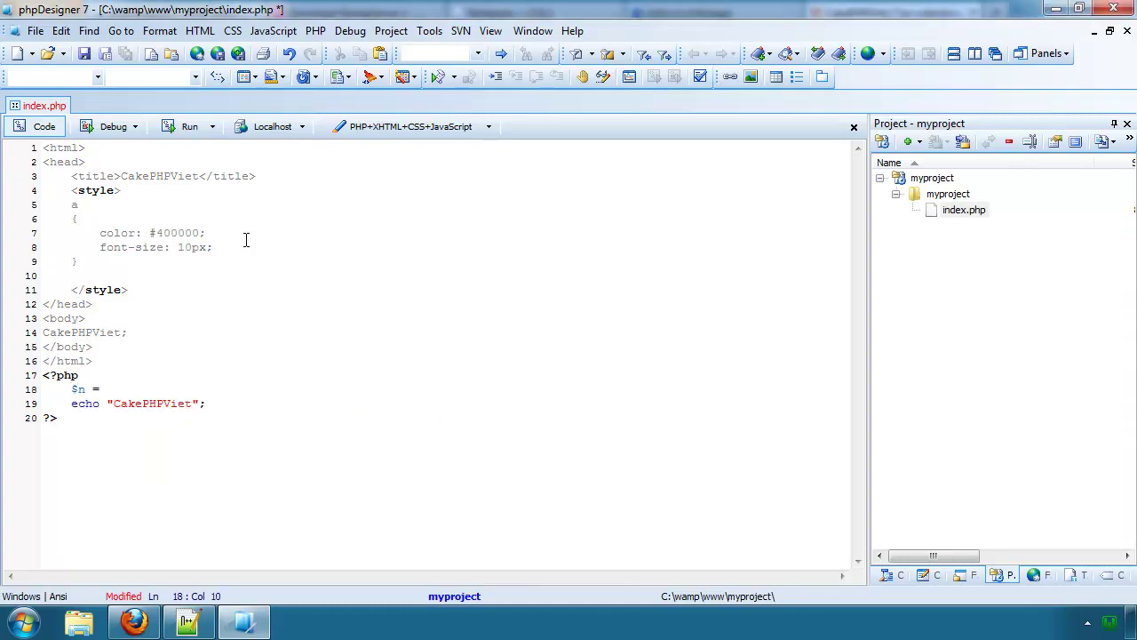
{"action": "type", "text": "\"10\";"}
Step: Add the statement echo $n; below the assignment, looking through the suggested PHP variables before completing it
{"action": "key", "text": "Return"}
{"action": "type", "text": "ec"}
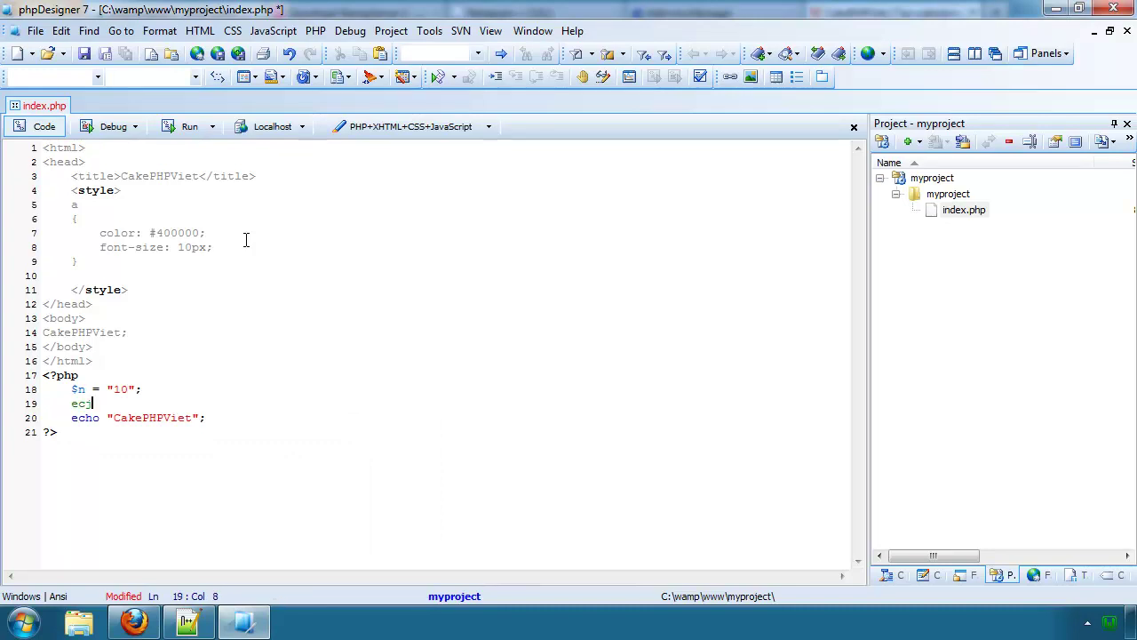
{"action": "type", "text": "ho $"}
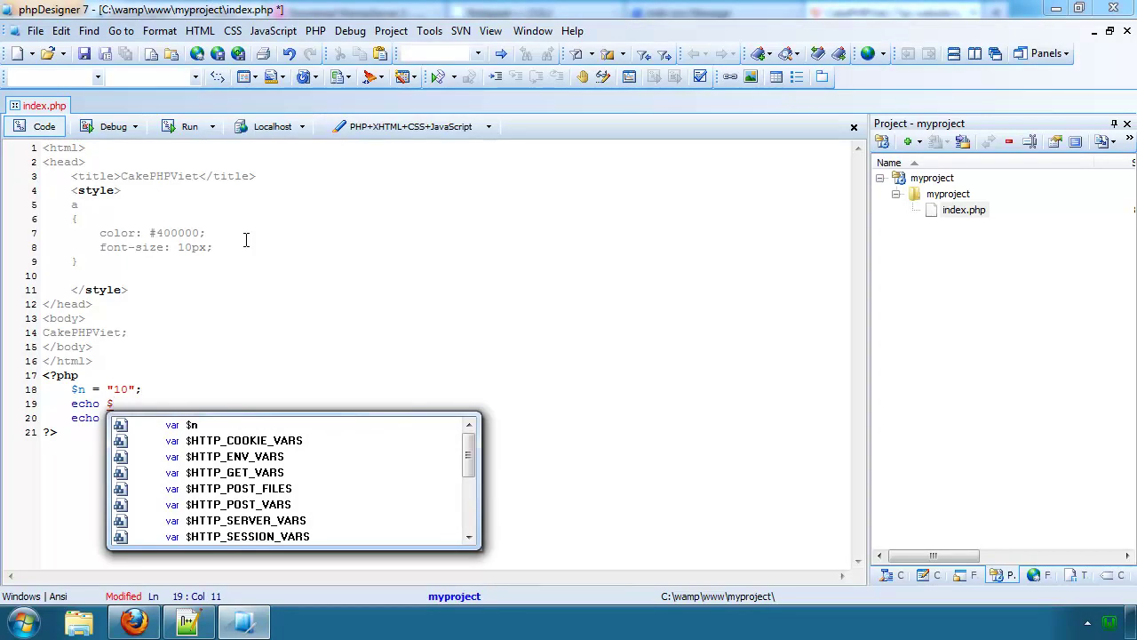
{"action": "left_click", "coordinate": [193, 426]}
{"action": "scroll", "coordinate": [244, 484], "scroll_direction": "down", "scroll_amount": 1}
{"action": "scroll", "coordinate": [244, 484], "scroll_direction": "up", "scroll_amount": 1}
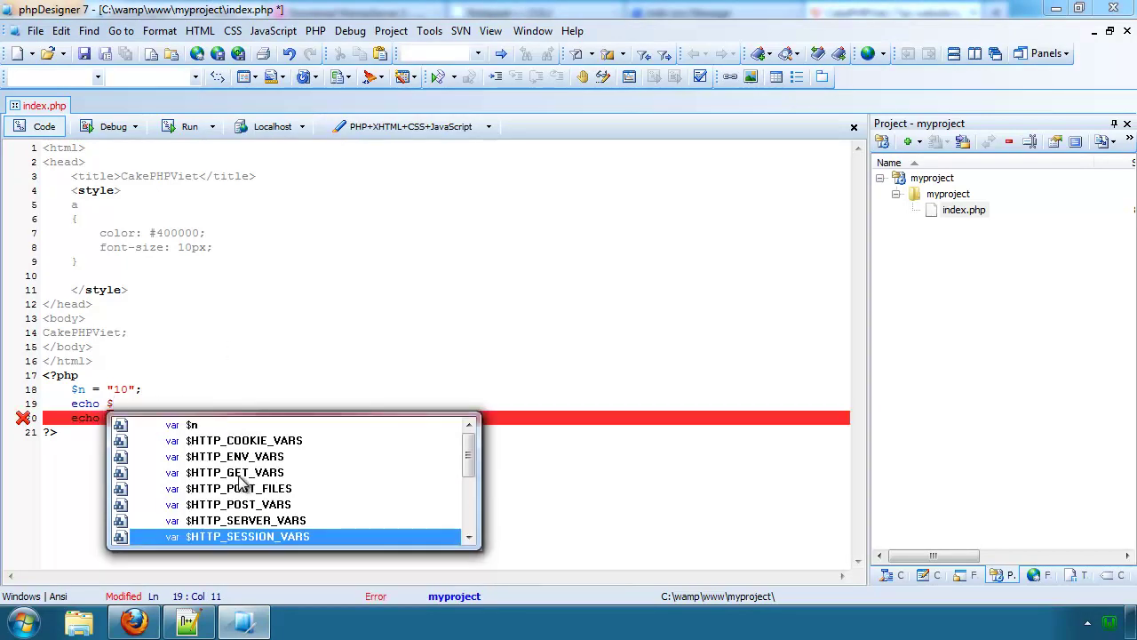
{"action": "left_click", "coordinate": [212, 427]}
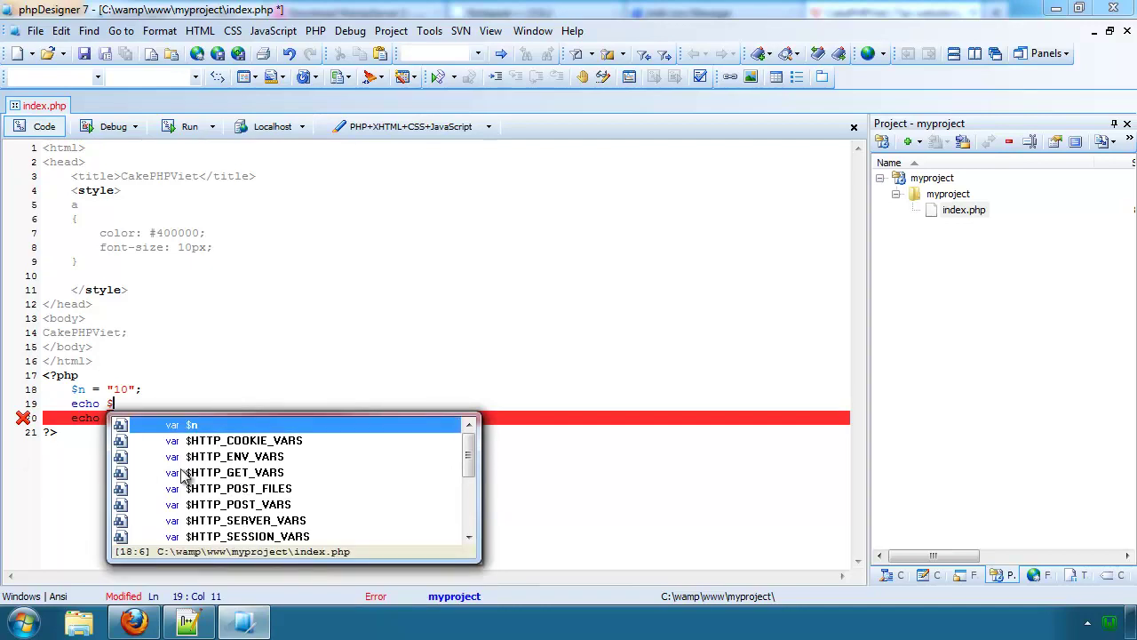
{"action": "left_click", "coordinate": [248, 442]}
{"action": "scroll", "coordinate": [221, 476], "scroll_direction": "down", "scroll_amount": 1}
{"action": "scroll", "coordinate": [304, 472], "scroll_direction": "down", "scroll_amount": 2}
{"action": "left_click", "coordinate": [218, 489]}
{"action": "left_click", "coordinate": [236, 506]}
{"action": "left_click", "coordinate": [239, 517]}
{"action": "left_click", "coordinate": [218, 536]}
{"action": "scroll", "coordinate": [218, 487], "scroll_direction": "up", "scroll_amount": 2}
{"action": "left_click", "coordinate": [221, 457]}
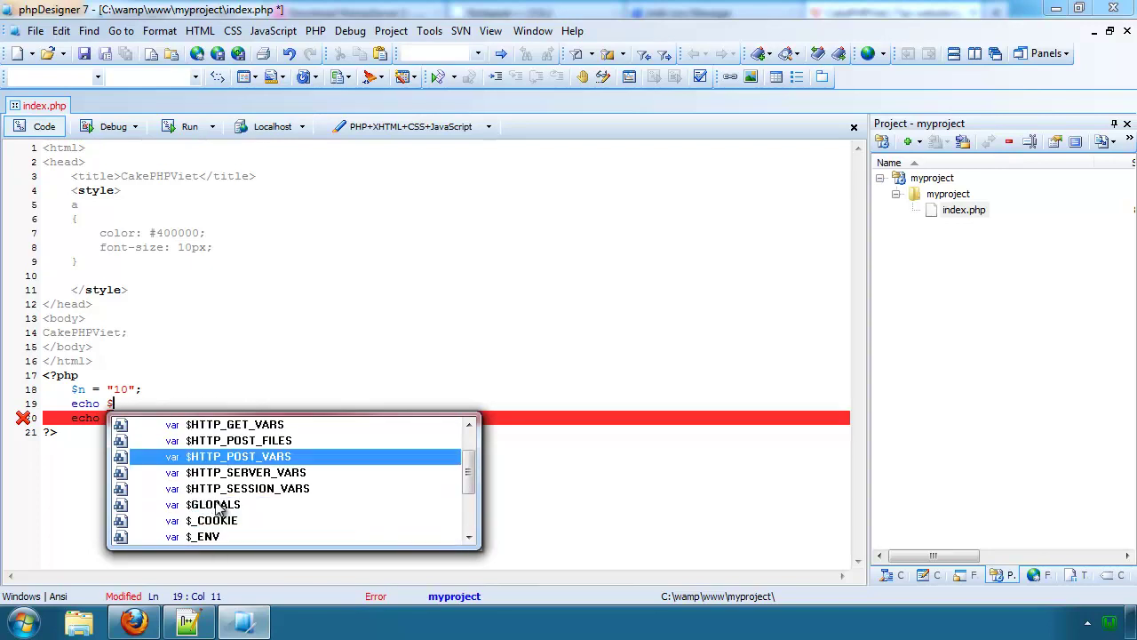
{"action": "scroll", "coordinate": [219, 507], "scroll_direction": "down", "scroll_amount": 2}
{"action": "key", "text": "Escape"}
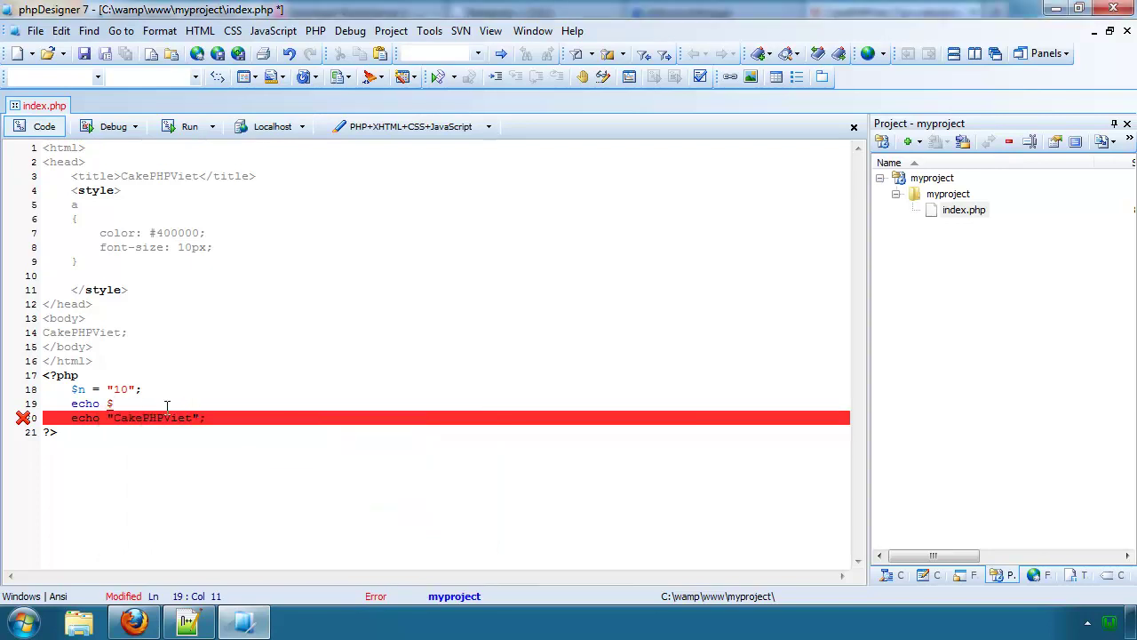
{"action": "type", "text": "n;"}
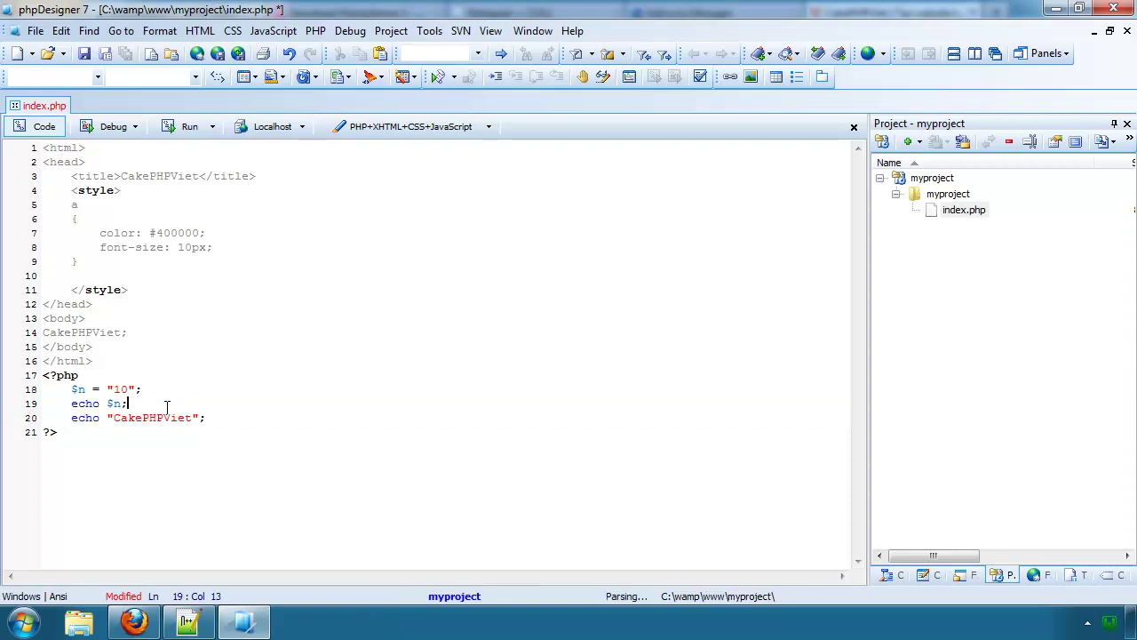
Step: Look through the HTML form and doctype commands, and insert an HTML 4.01 Strict doctype on a new line above the opening html tag
{"action": "left_click", "coordinate": [200, 30]}
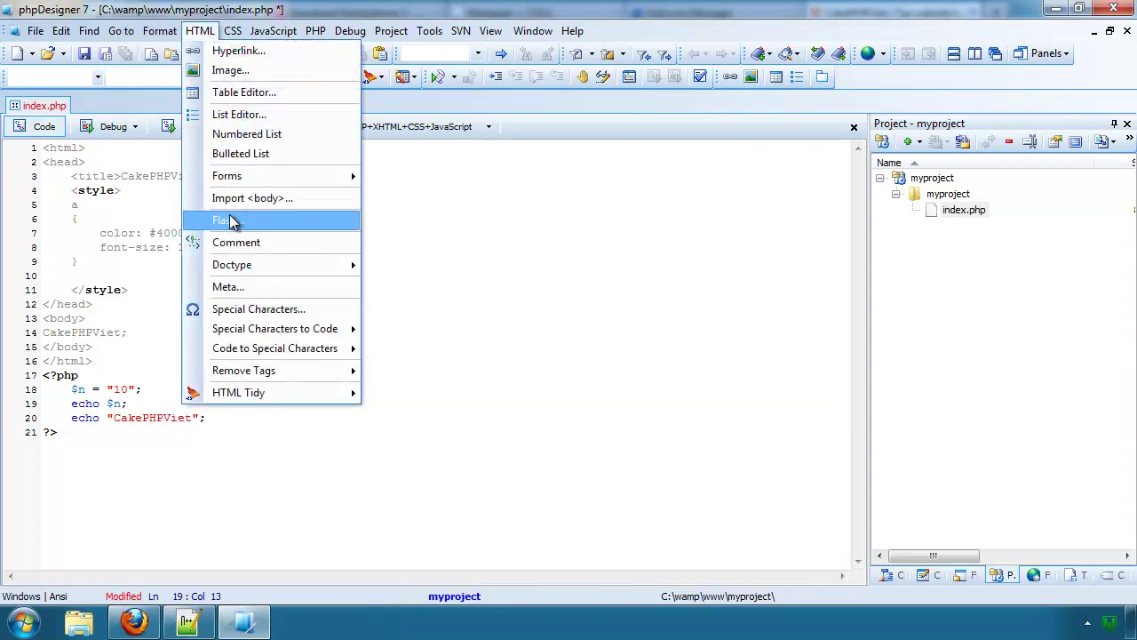
{"action": "mouse_move", "coordinate": [265, 181]}
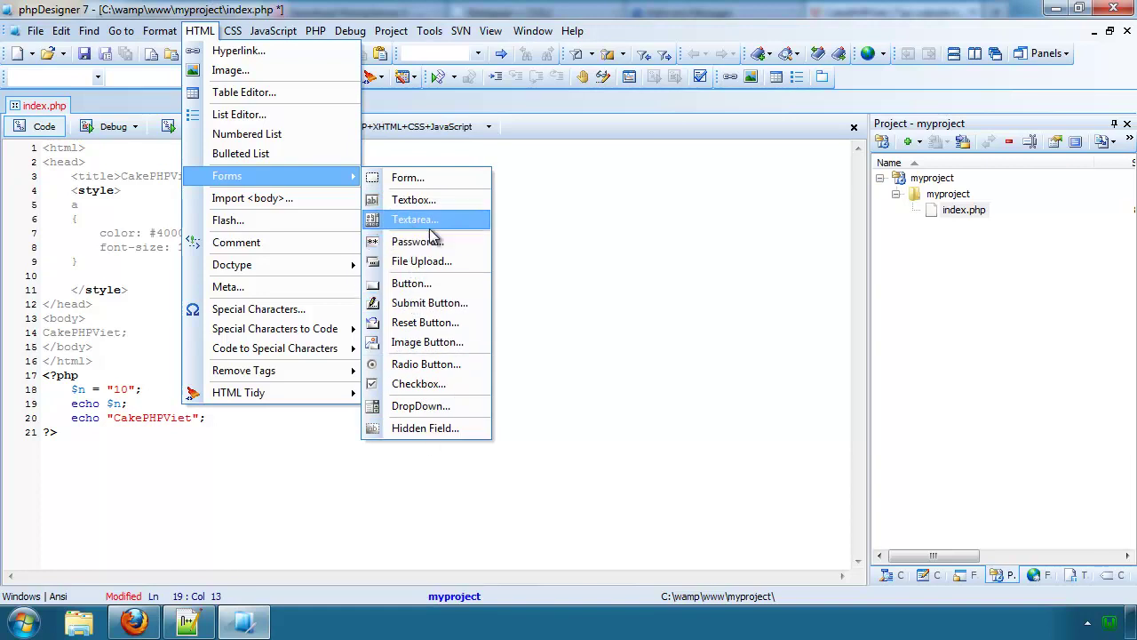
{"action": "mouse_move", "coordinate": [279, 264]}
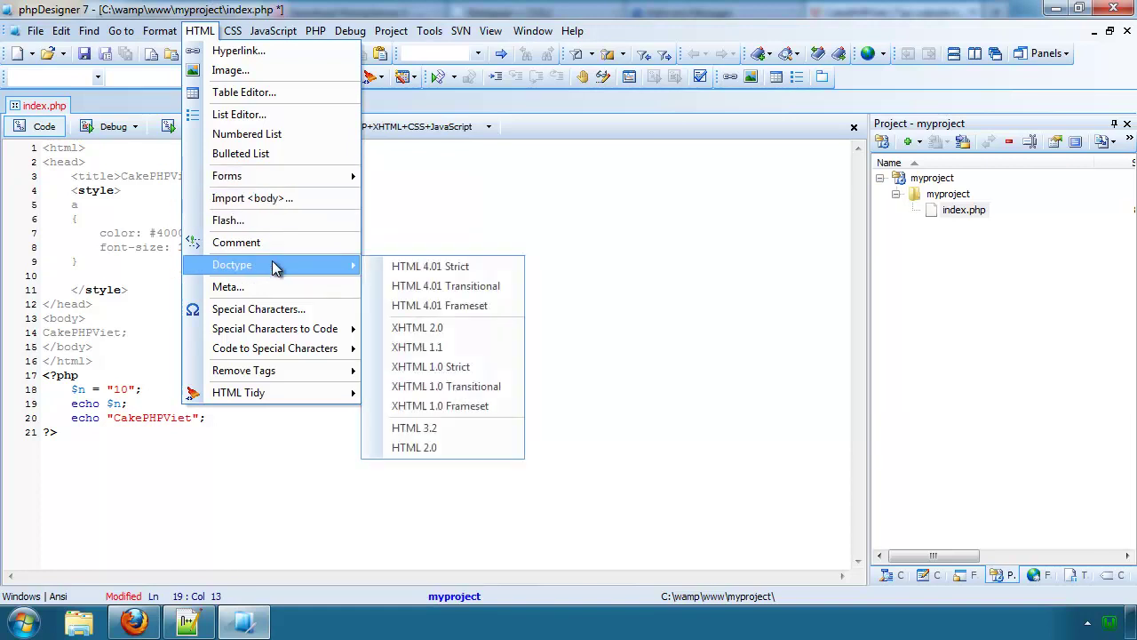
{"action": "left_click", "coordinate": [110, 147]}
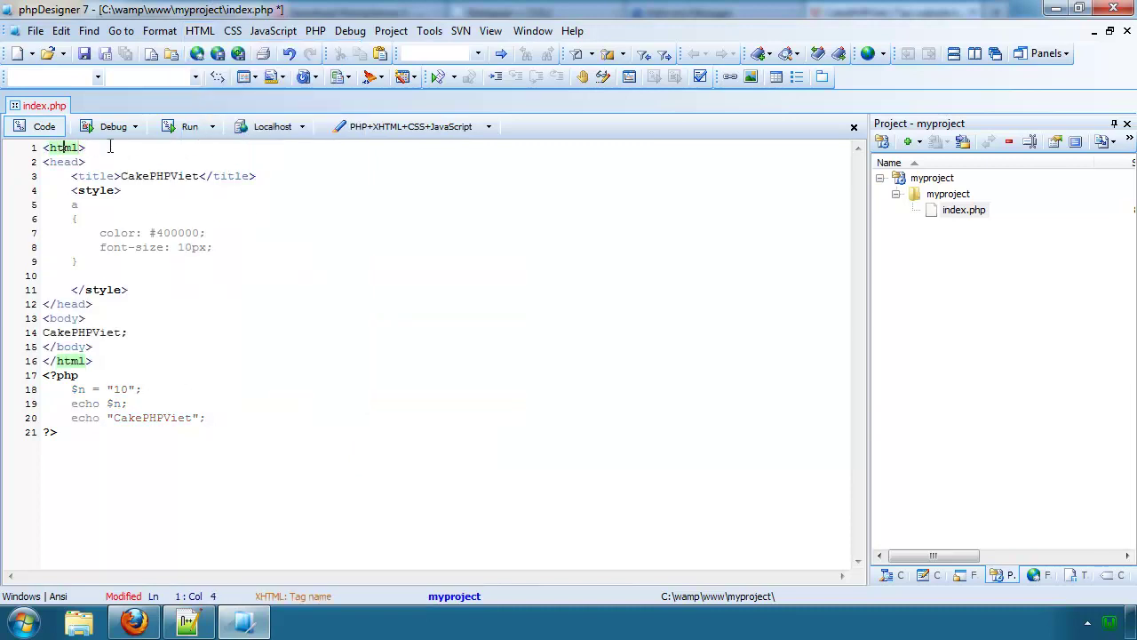
{"action": "key", "text": "Home"}
{"action": "key", "text": "Return"}
{"action": "key", "text": "Up"}
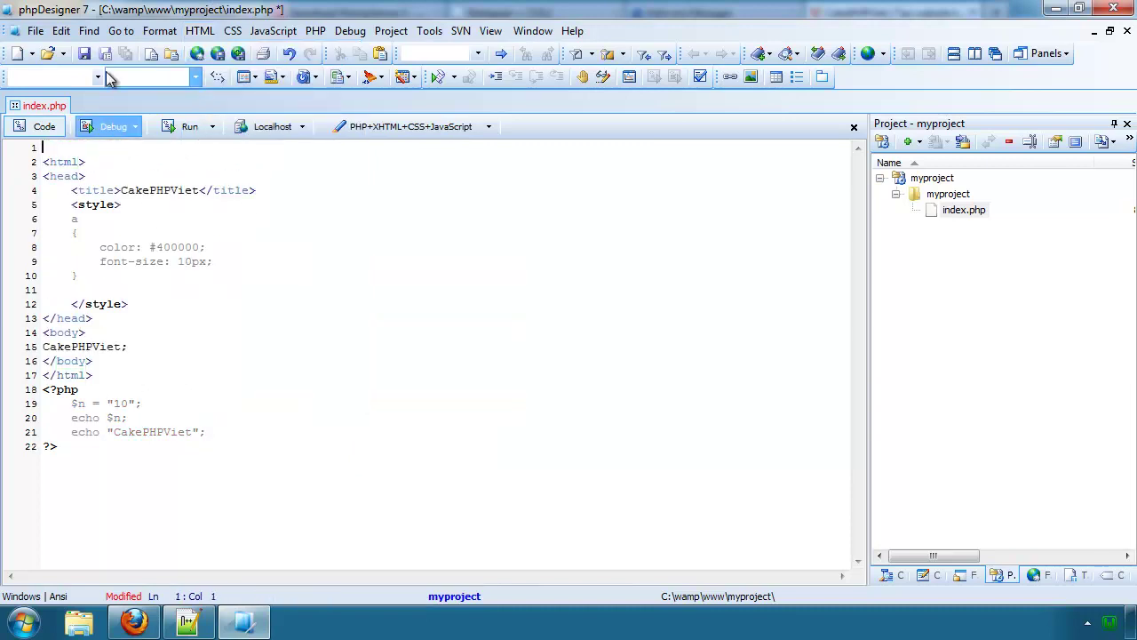
{"action": "left_click", "coordinate": [199, 30]}
{"action": "mouse_move", "coordinate": [292, 267]}
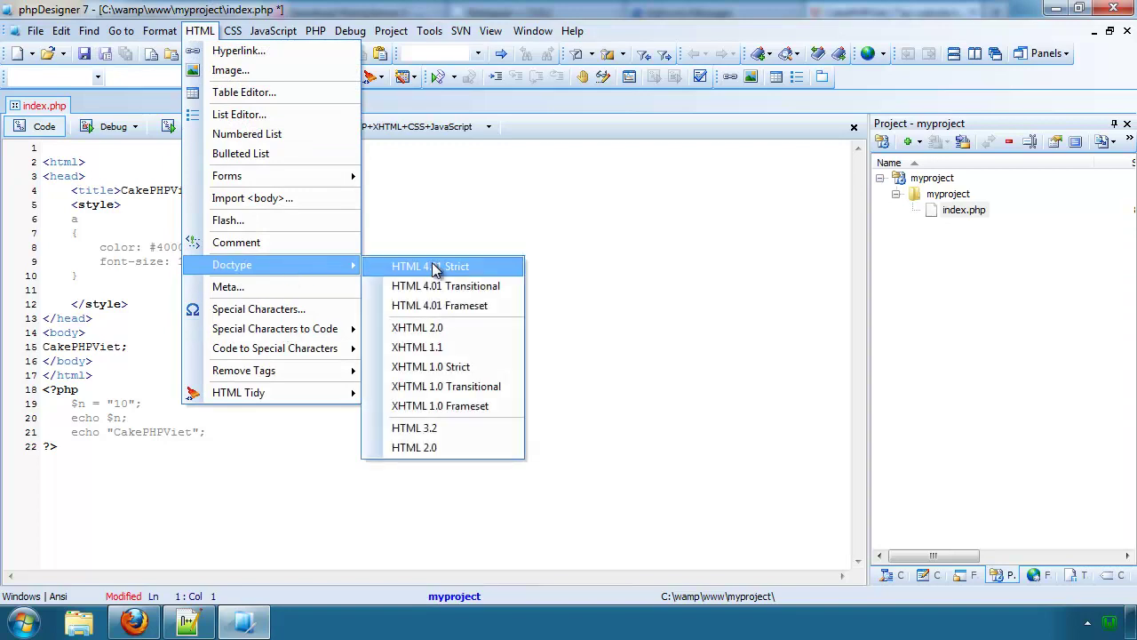
{"action": "left_click", "coordinate": [485, 269]}
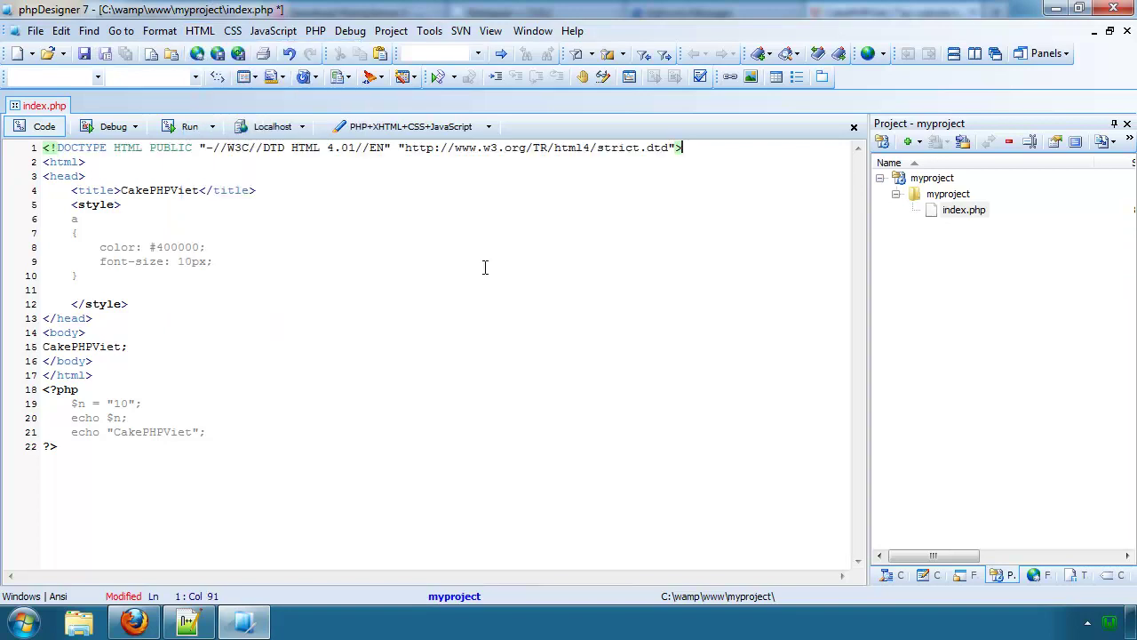
{"action": "left_click", "coordinate": [618, 148]}
Step: Create a new file with the HTML syntax
{"action": "left_click", "coordinate": [36, 30]}
{"action": "left_click", "coordinate": [38, 57]}
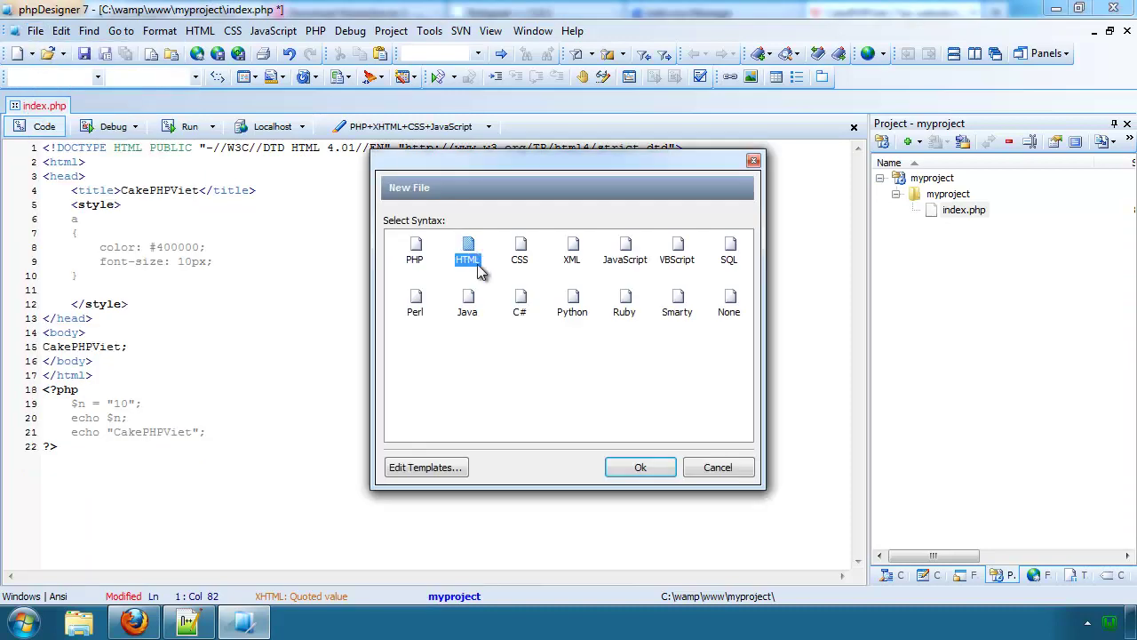
{"action": "left_click", "coordinate": [500, 373]}
{"action": "double_click", "coordinate": [467, 252]}
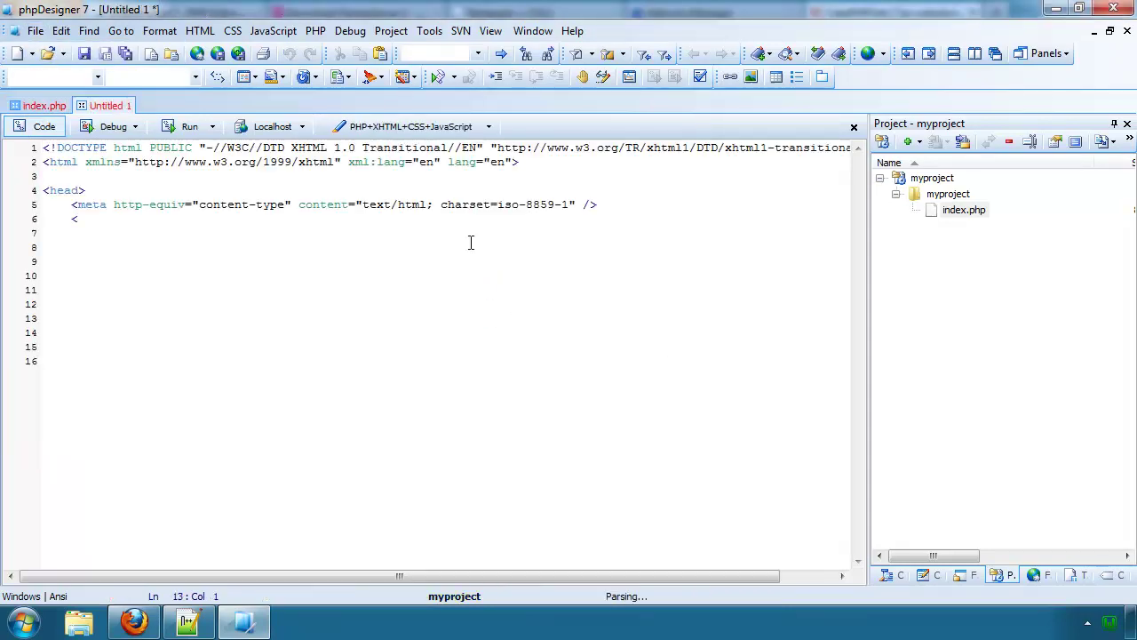
Step: Examine the template code of the new HTML file, including its doctype, content-type and author meta tags, and body
{"action": "left_click_drag", "start_coordinate": [49, 148], "coordinate": [112, 400]}
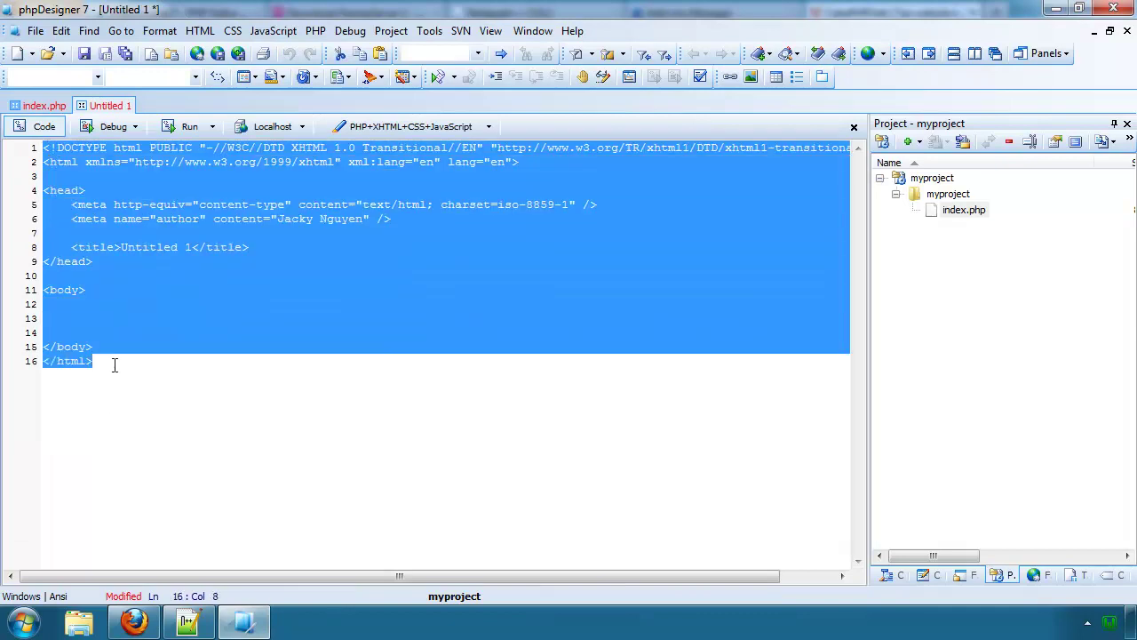
{"action": "left_click", "coordinate": [273, 261]}
{"action": "left_click", "coordinate": [433, 204]}
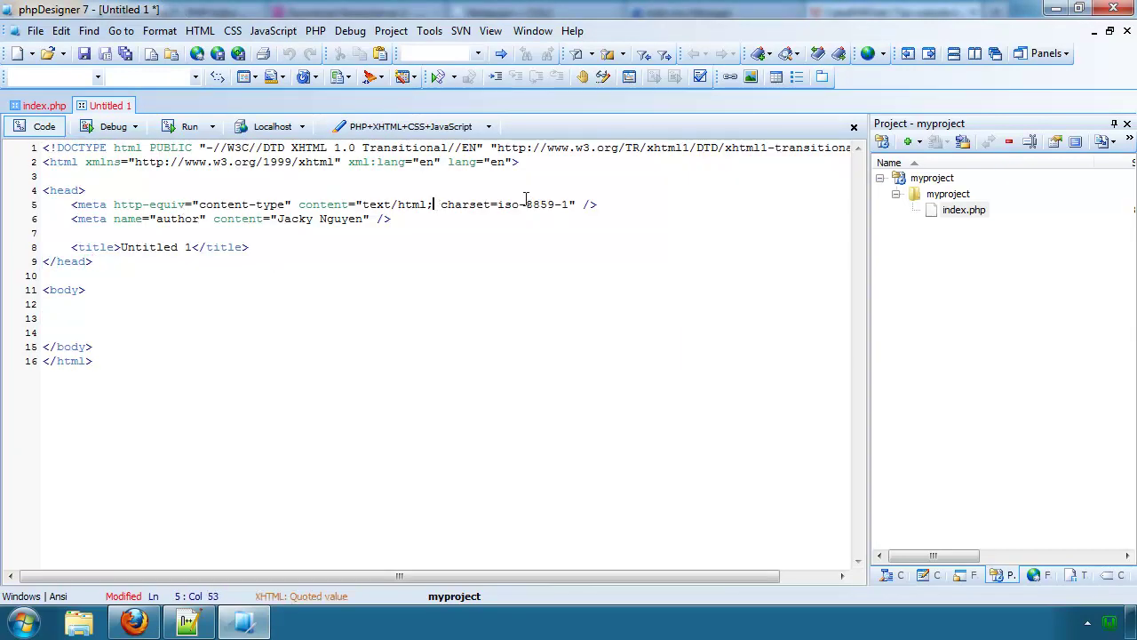
{"action": "left_click_drag", "start_coordinate": [573, 204], "coordinate": [363, 206]}
{"action": "left_click", "coordinate": [162, 181]}
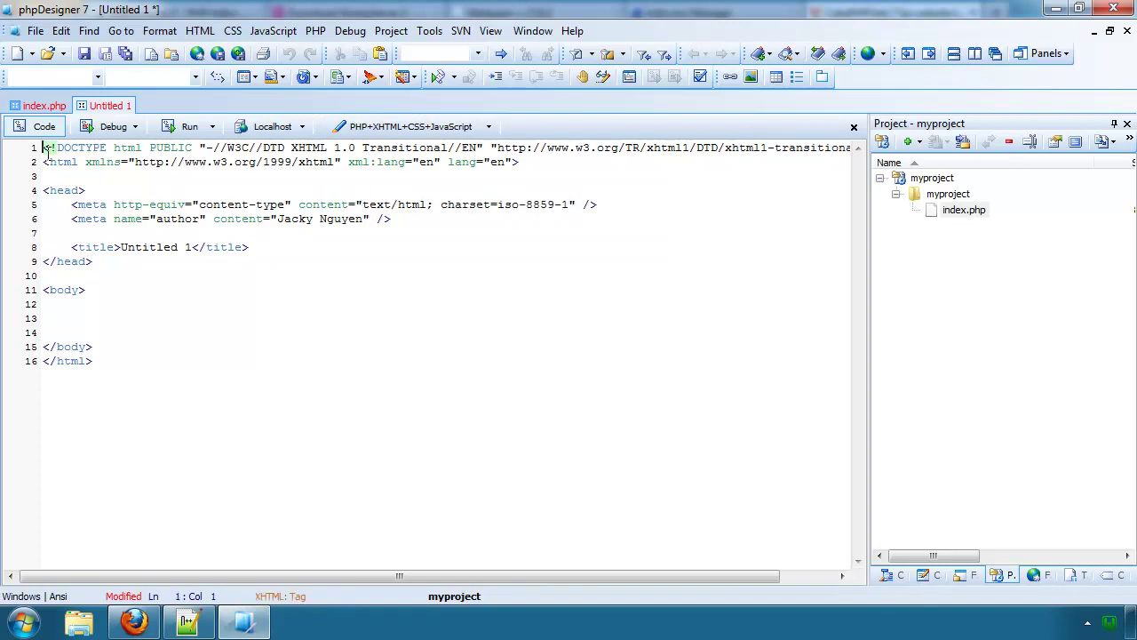
{"action": "left_click_drag", "start_coordinate": [45, 148], "coordinate": [60, 425]}
{"action": "left_click", "coordinate": [153, 374]}
{"action": "left_click", "coordinate": [275, 221]}
{"action": "left_click", "coordinate": [86, 291]}
{"action": "left_click", "coordinate": [68, 306]}
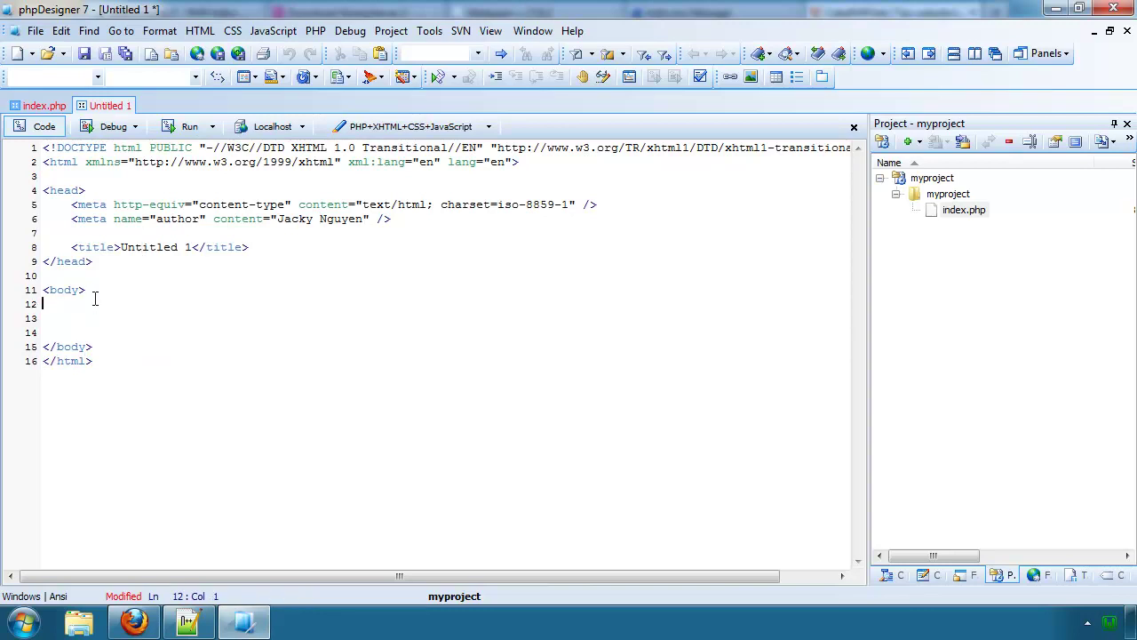
Step: Close the editor, discarding the unsaved changes to both the untitled HTML file and index.php
{"action": "left_click", "coordinate": [1114, 8]}
{"action": "left_click", "coordinate": [567, 364]}
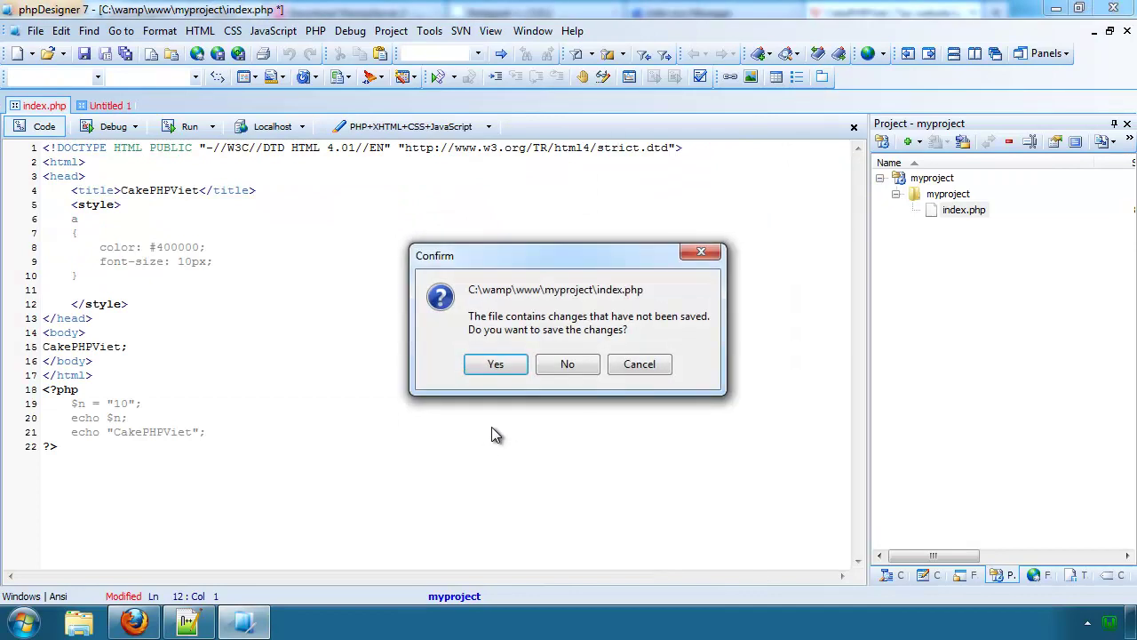
{"action": "left_click", "coordinate": [567, 364]}
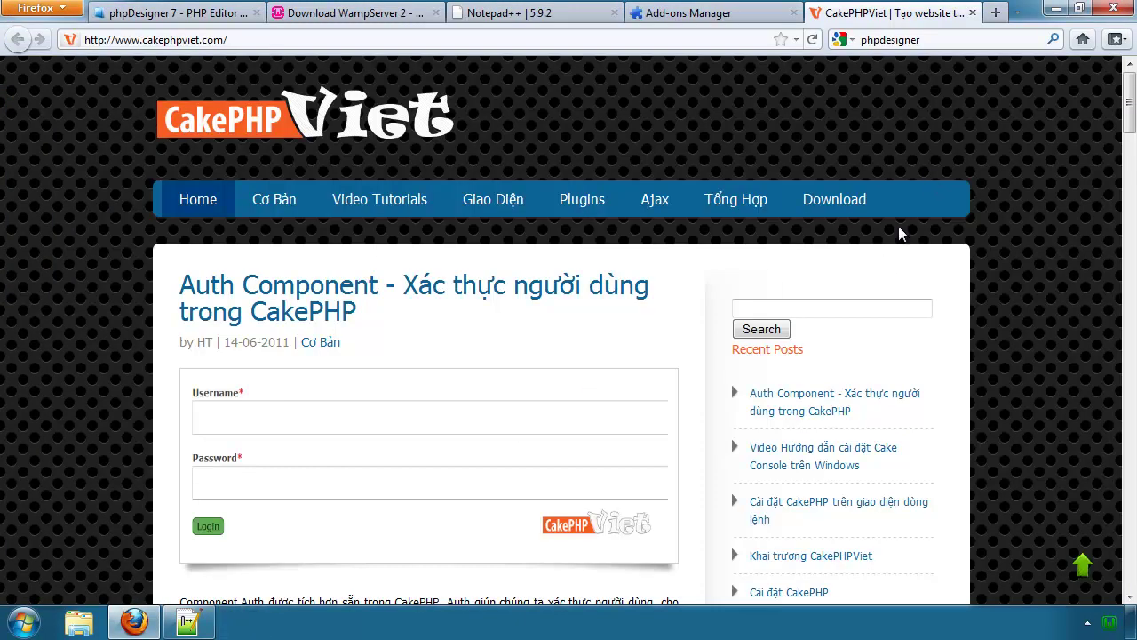
Step: Minimize the browser and Notepad++ windows to show the desktop, and select the Mozilla Firefox shortcut
{"action": "left_click", "coordinate": [1051, 16]}
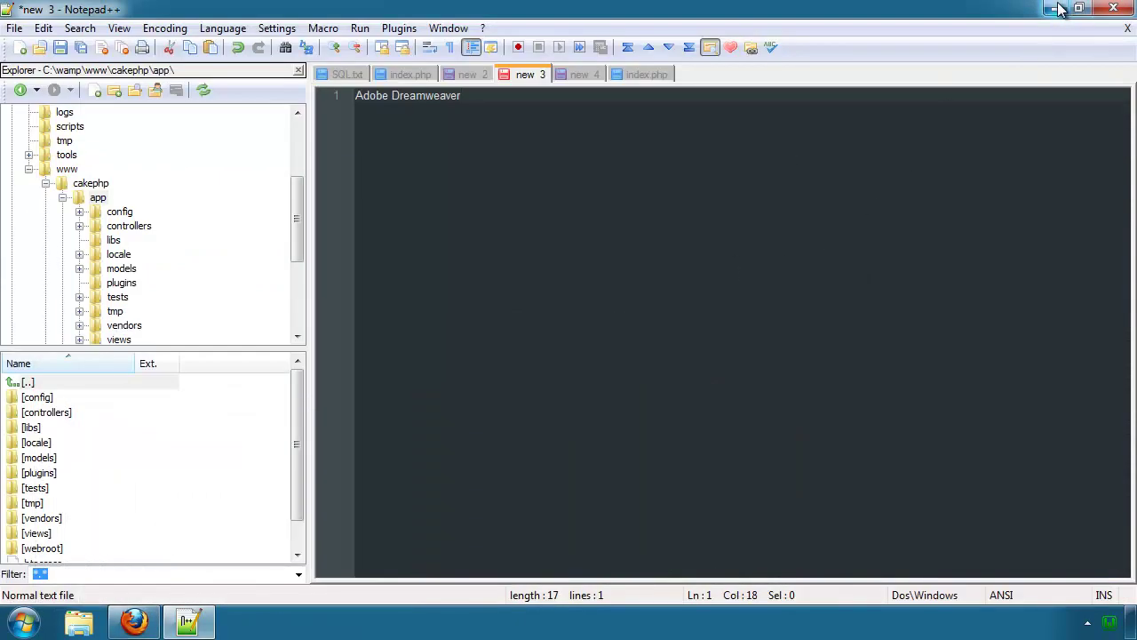
{"action": "left_click", "coordinate": [1052, 10]}
{"action": "left_click", "coordinate": [504, 342]}
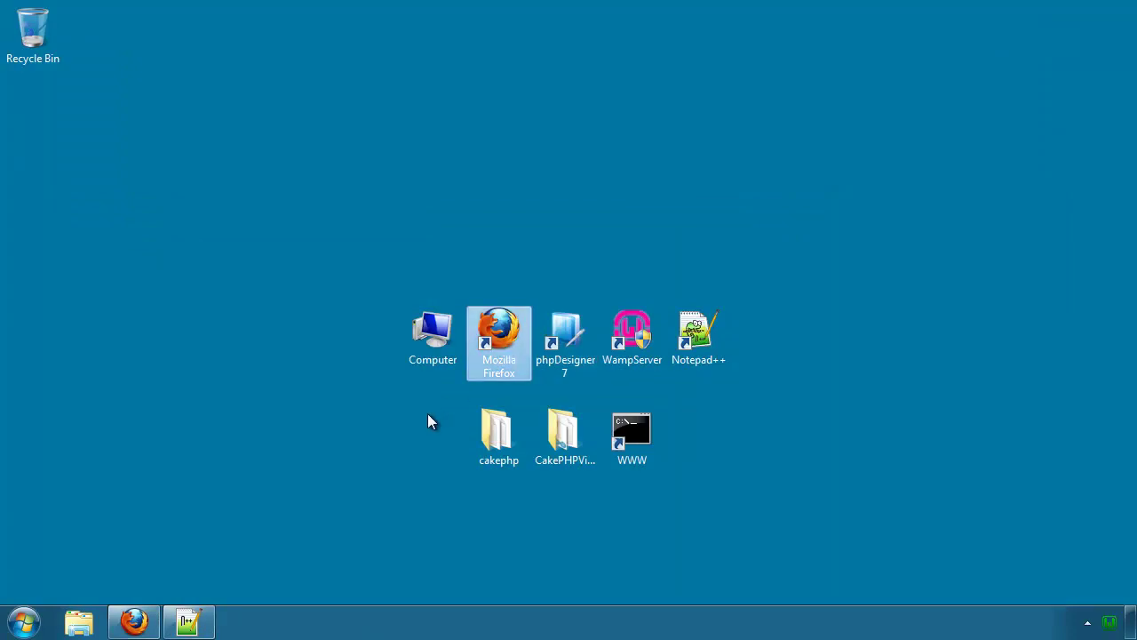
Step: Switch back to Firefox and look over the CakePHPViet home page and the Firebug add-on search results
{"action": "left_click", "coordinate": [134, 622]}
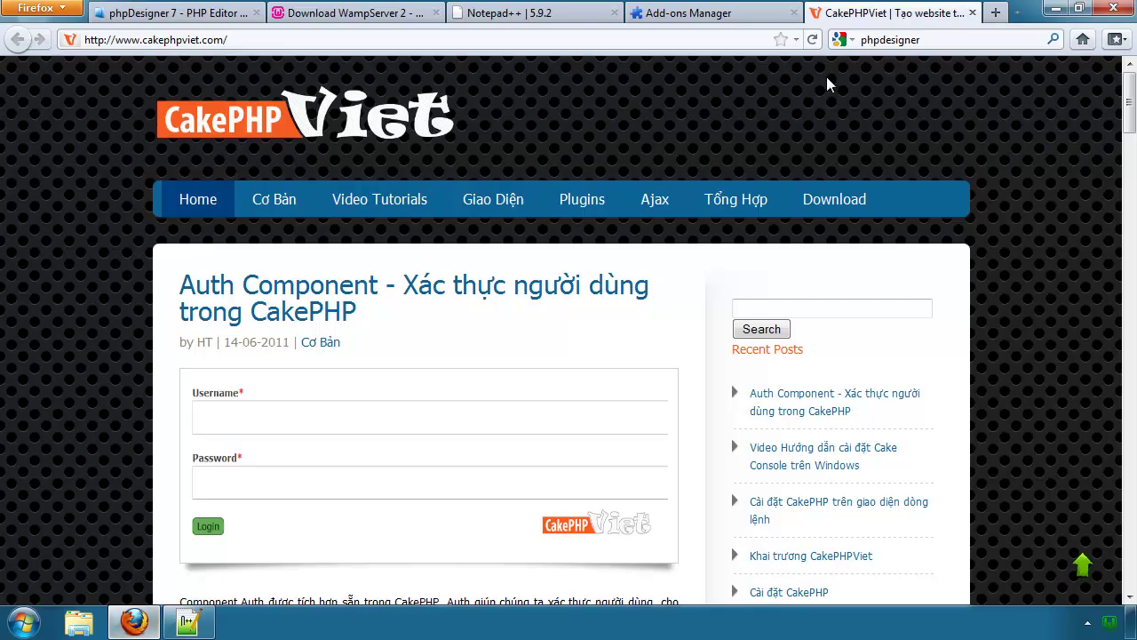
{"action": "left_click", "coordinate": [772, 17]}
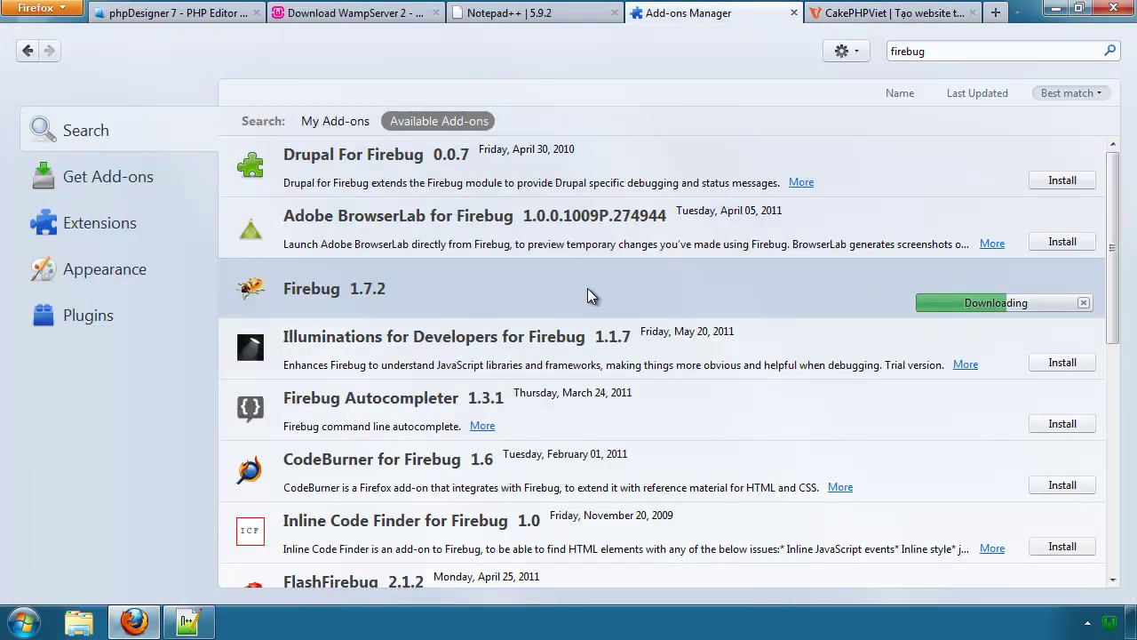
{"action": "left_click", "coordinate": [846, 16]}
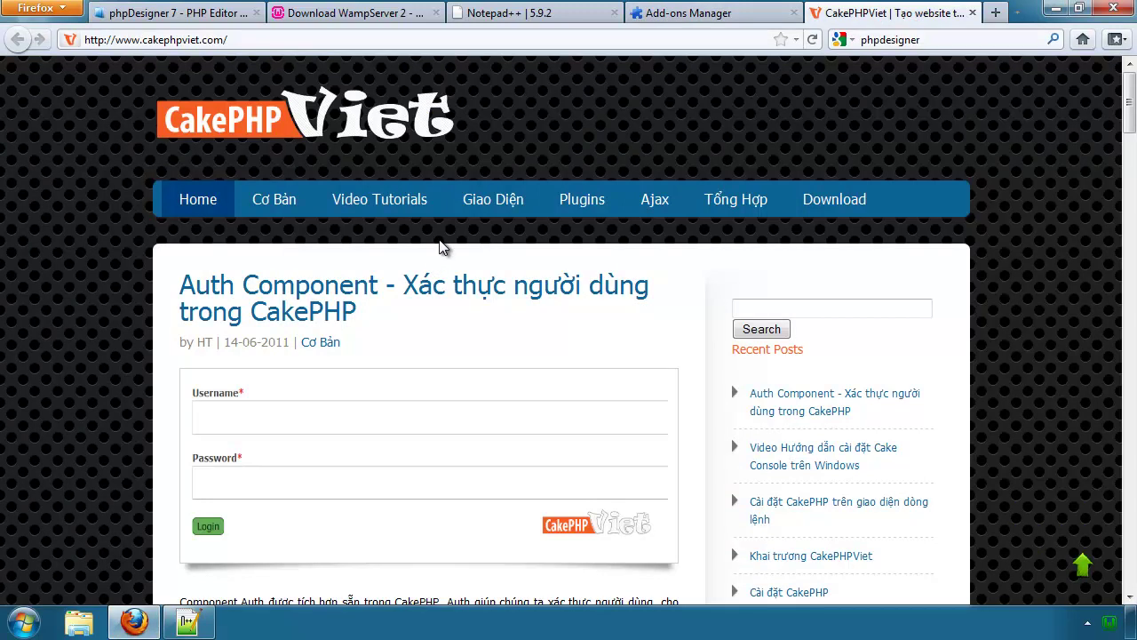
{"action": "scroll", "coordinate": [284, 311], "scroll_direction": "down", "scroll_amount": 5}
{"action": "scroll", "coordinate": [296, 304], "scroll_direction": "up", "scroll_amount": 5}
{"action": "left_click", "coordinate": [719, 18]}
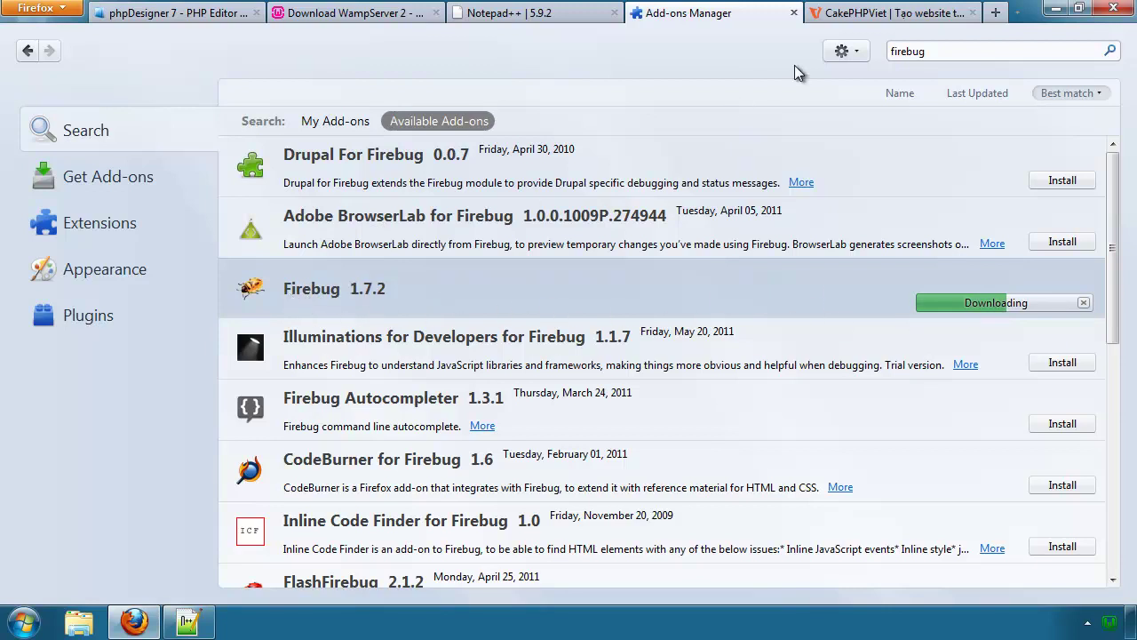
{"action": "left_click", "coordinate": [843, 18]}
{"action": "scroll", "coordinate": [342, 391], "scroll_direction": "down", "scroll_amount": 8}
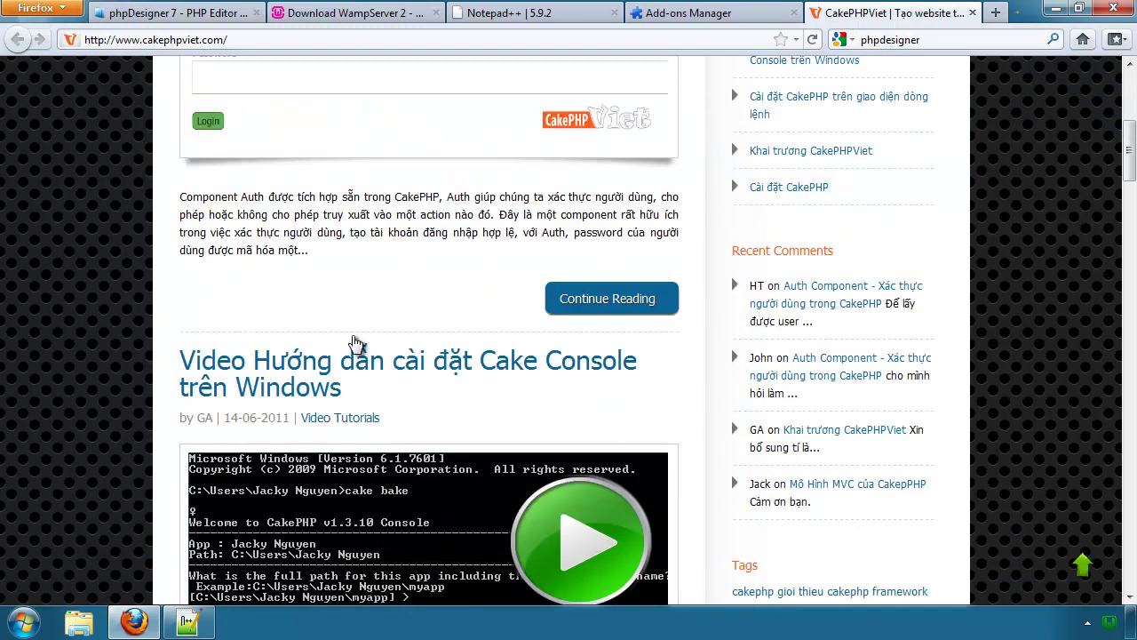
{"action": "scroll", "coordinate": [353, 351], "scroll_direction": "up", "scroll_amount": 8}
{"action": "right_click", "coordinate": [355, 336]}
{"action": "left_click", "coordinate": [471, 322]}
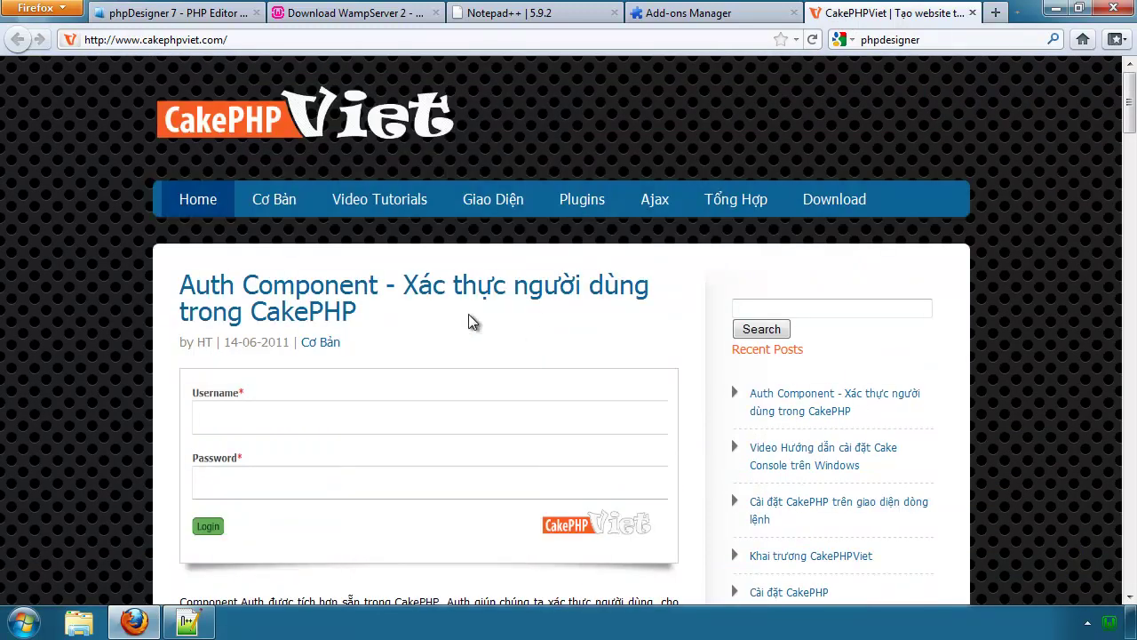
{"action": "left_click", "coordinate": [190, 40]}
{"action": "left_click", "coordinate": [745, 16]}
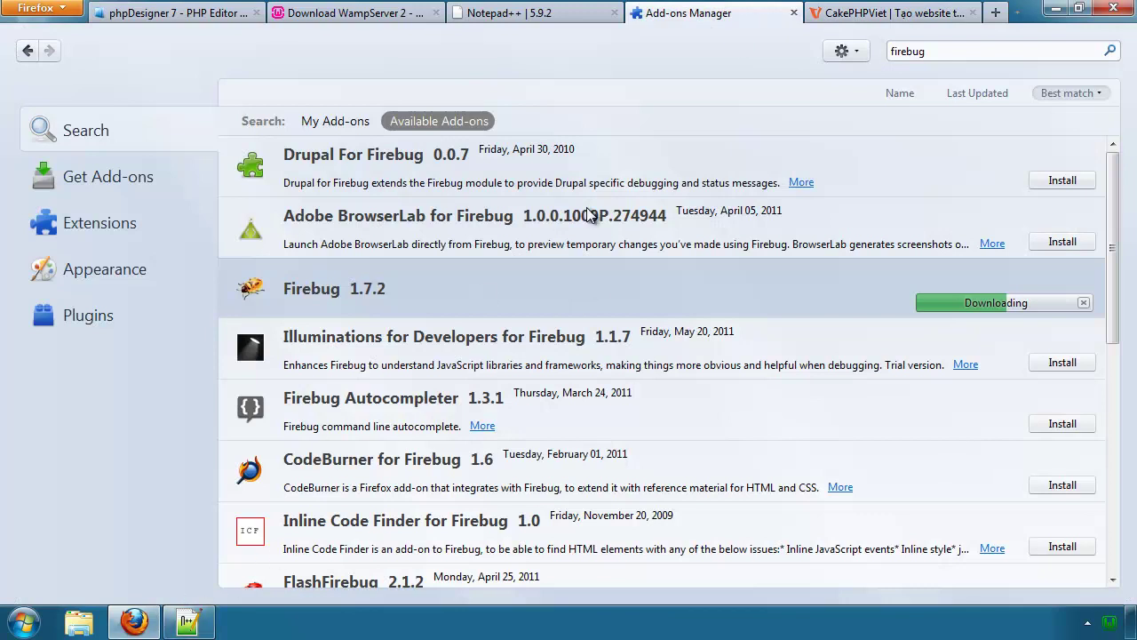
{"action": "scroll", "coordinate": [718, 284], "scroll_direction": "down", "scroll_amount": 2}
{"action": "scroll", "coordinate": [718, 284], "scroll_direction": "up", "scroll_amount": 2}
Step: Cancel the pending Firebug download and run the add-on search for firebug again
{"action": "left_click", "coordinate": [1084, 302]}
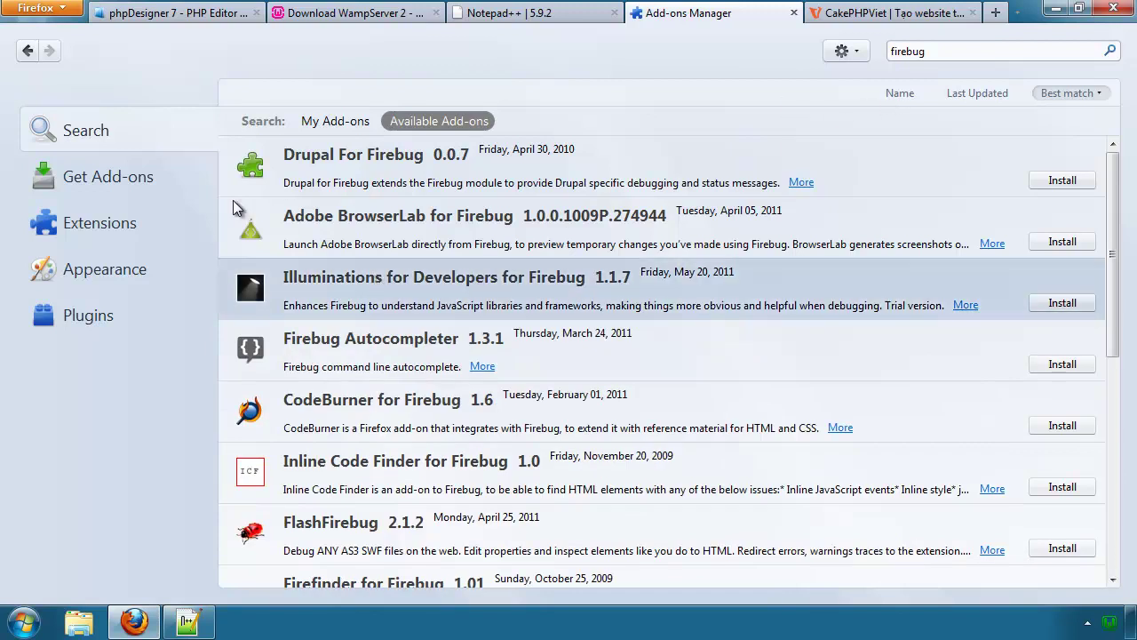
{"action": "left_click", "coordinate": [111, 176]}
{"action": "left_click", "coordinate": [120, 224]}
{"action": "left_click", "coordinate": [107, 182]}
{"action": "left_click", "coordinate": [124, 134]}
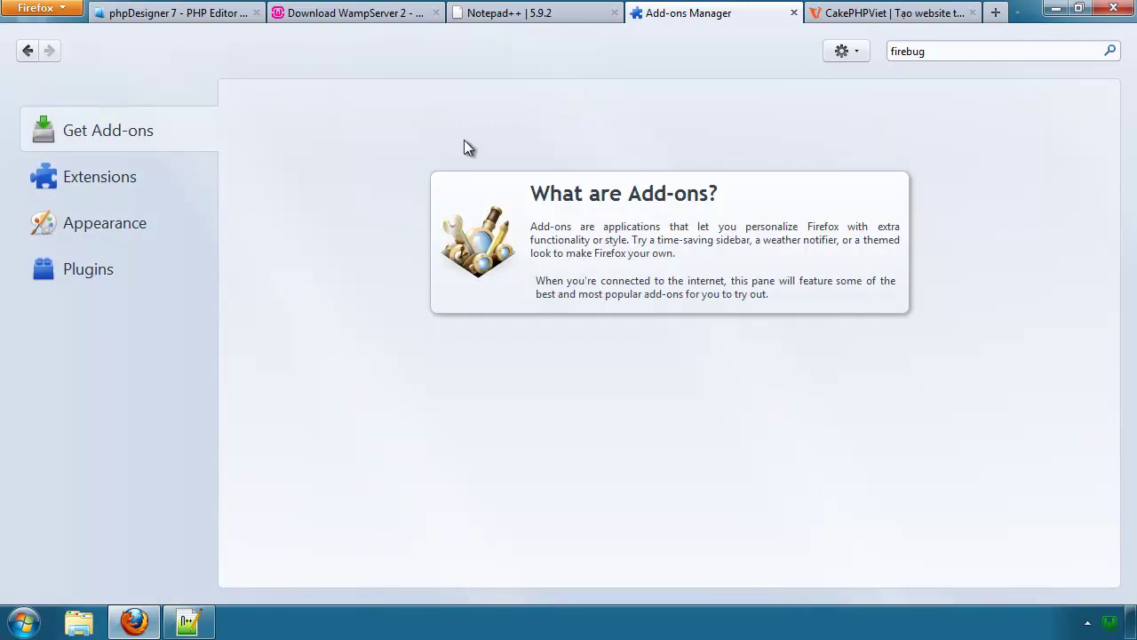
{"action": "left_click", "coordinate": [1110, 50]}
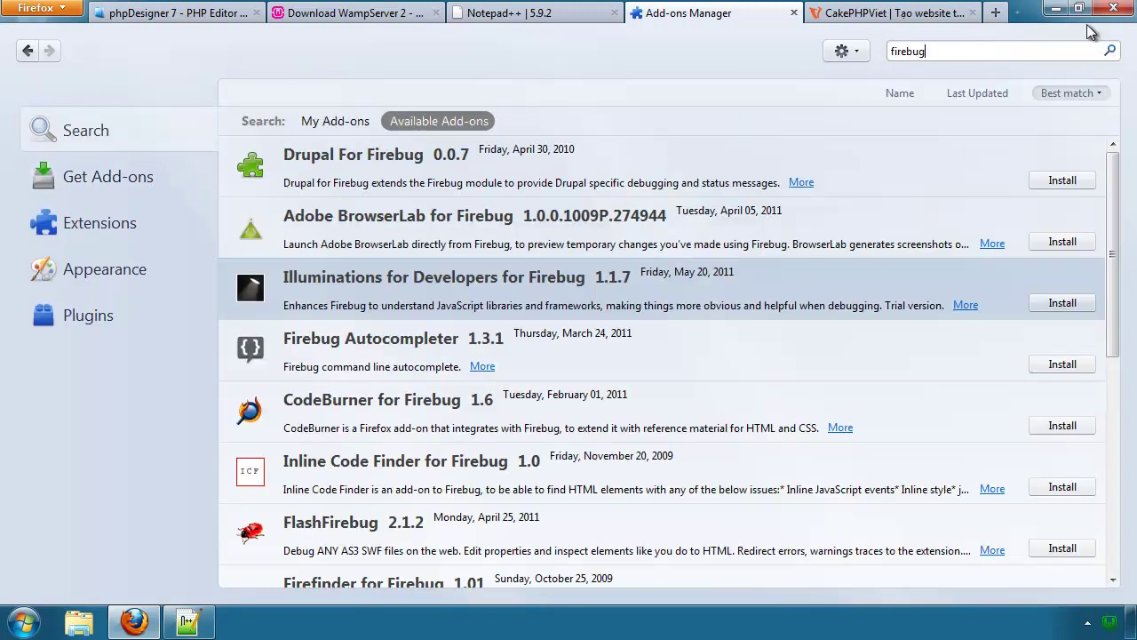
Step: Close Firefox and start it again from the desktop
{"action": "left_click", "coordinate": [1113, 8]}
{"action": "left_click", "coordinate": [524, 340]}
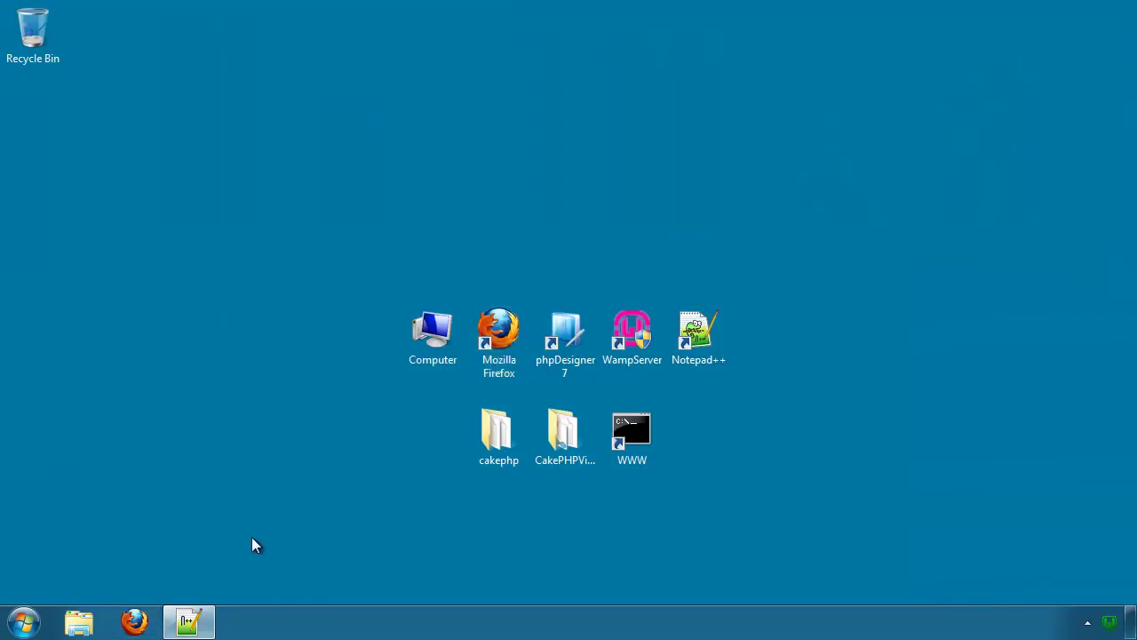
{"action": "double_click", "coordinate": [484, 365]}
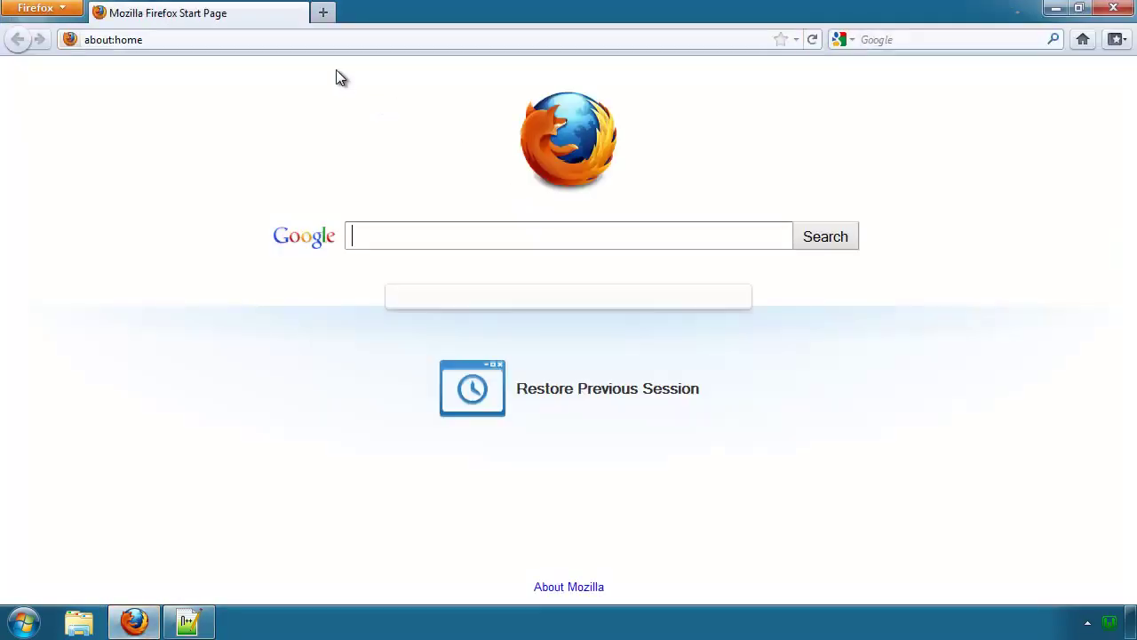
Step: Open the Add-ons Manager and search the available add-ons for firebug
{"action": "left_click", "coordinate": [288, 36]}
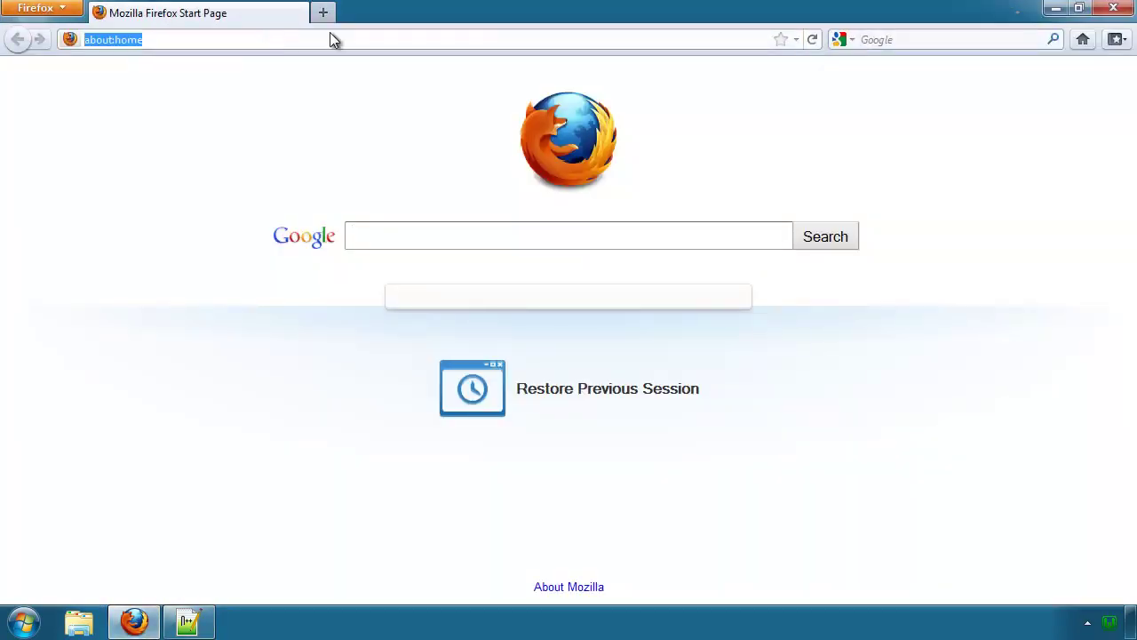
{"action": "key", "text": "alt+t"}
{"action": "left_click", "coordinate": [326, 73]}
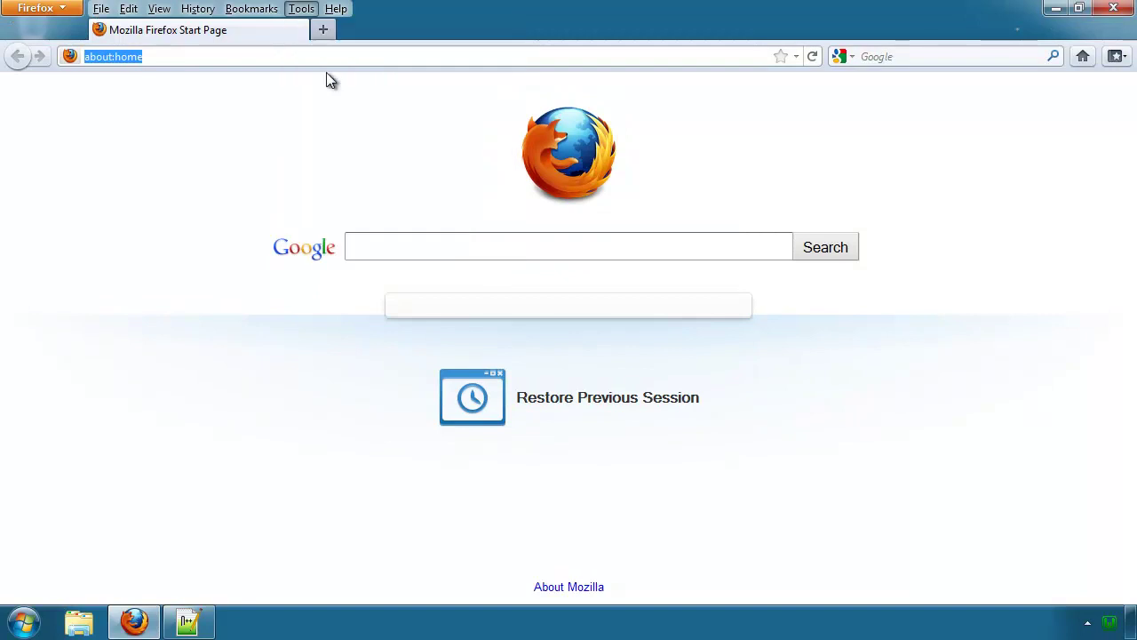
{"action": "left_click", "coordinate": [941, 57]}
{"action": "type", "text": "fiebugf"}
{"action": "key", "text": "ctrl+a"}
{"action": "type", "text": "firebug"}
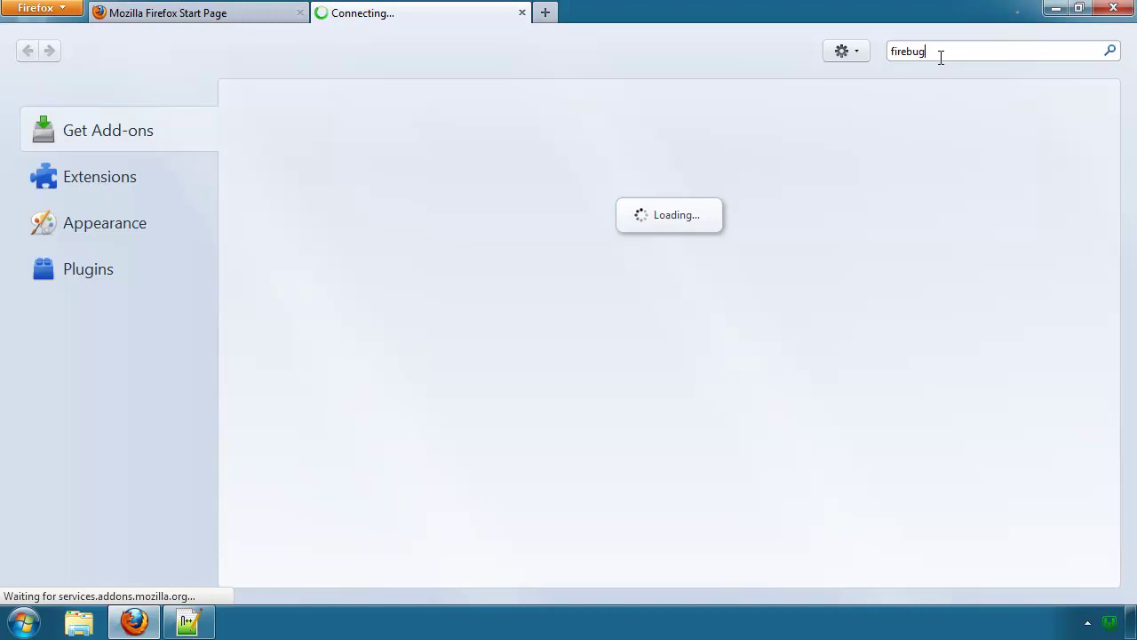
{"action": "key", "text": "Return"}
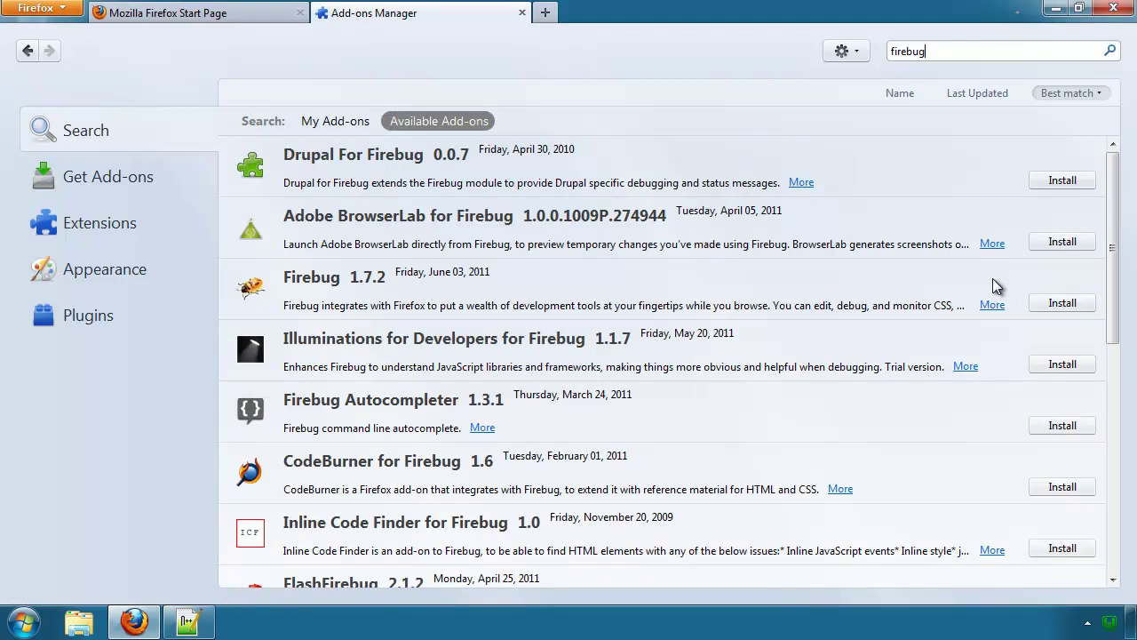
Step: Install the Firebug 1.7.2 add-on and restart Firefox to complete the installation
{"action": "left_click", "coordinate": [1062, 303]}
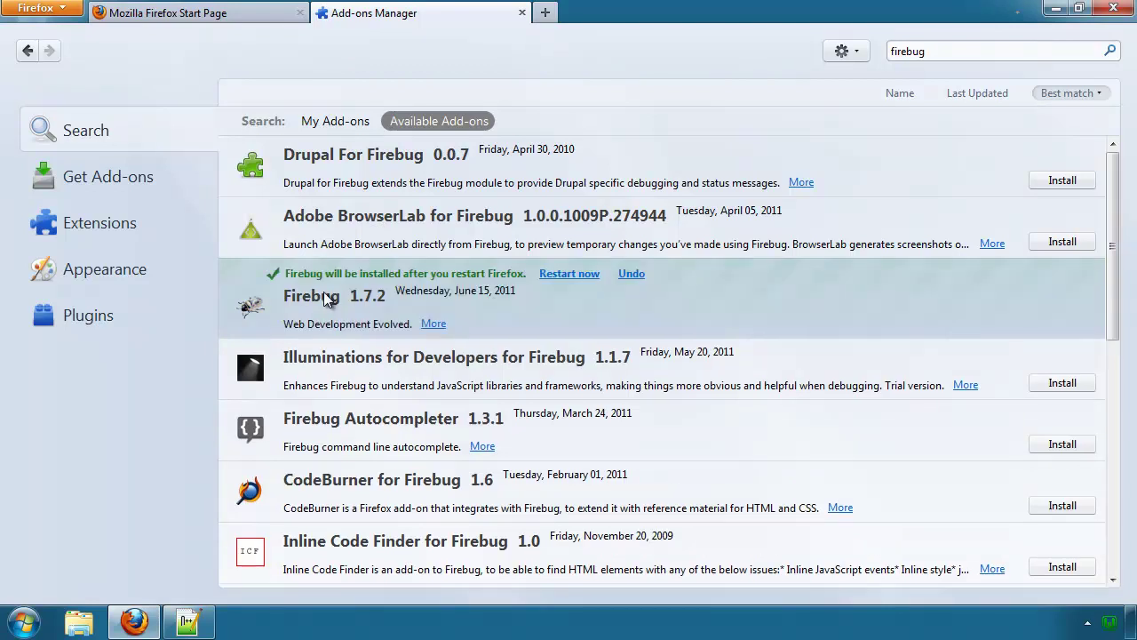
{"action": "left_click", "coordinate": [571, 274]}
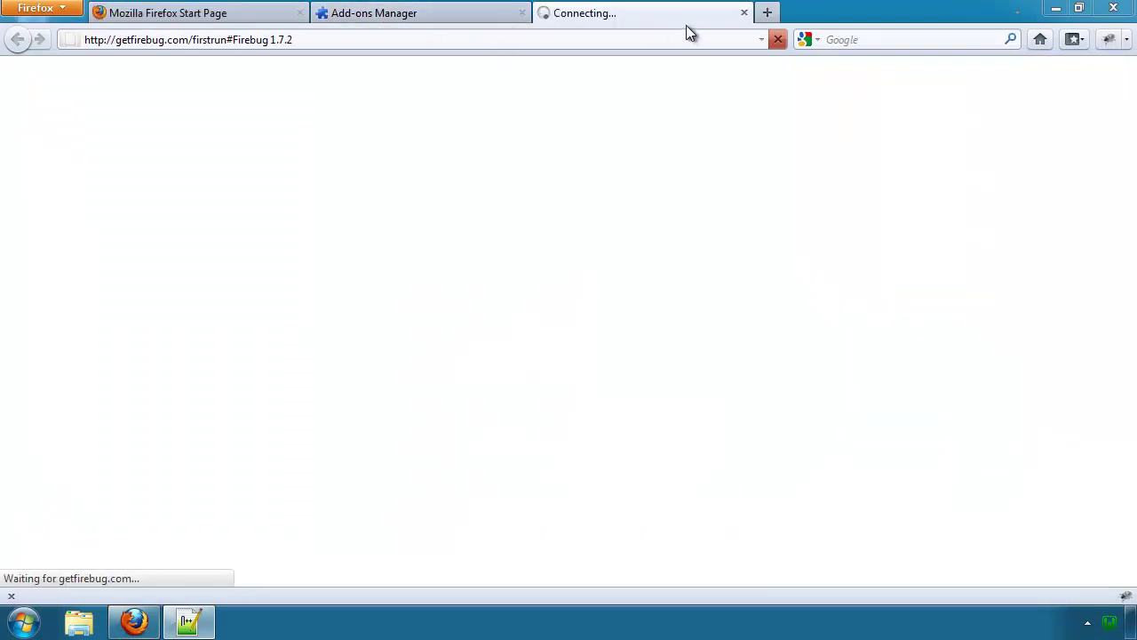
{"action": "left_click", "coordinate": [743, 13]}
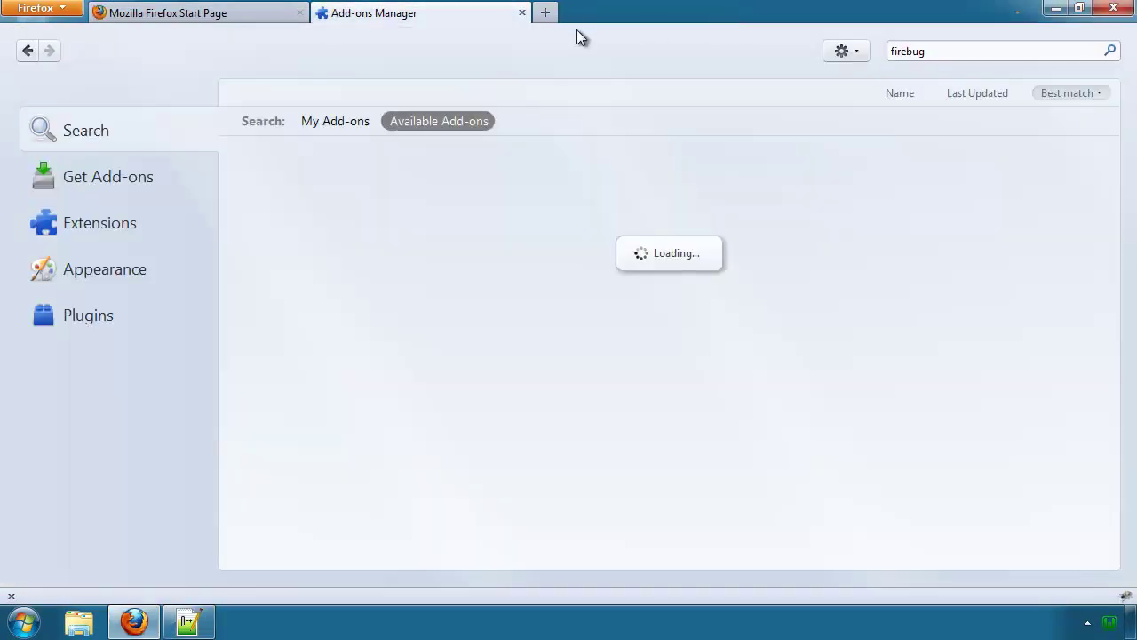
{"action": "left_click", "coordinate": [523, 13]}
{"action": "left_click", "coordinate": [153, 39]}
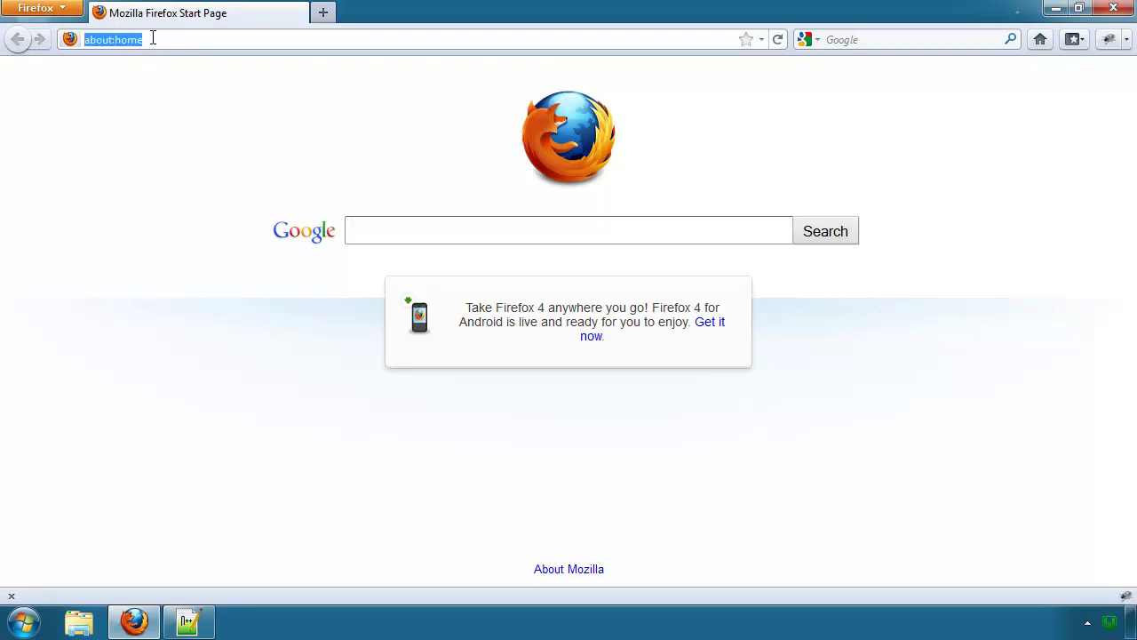
{"action": "type", "text": "cakep"}
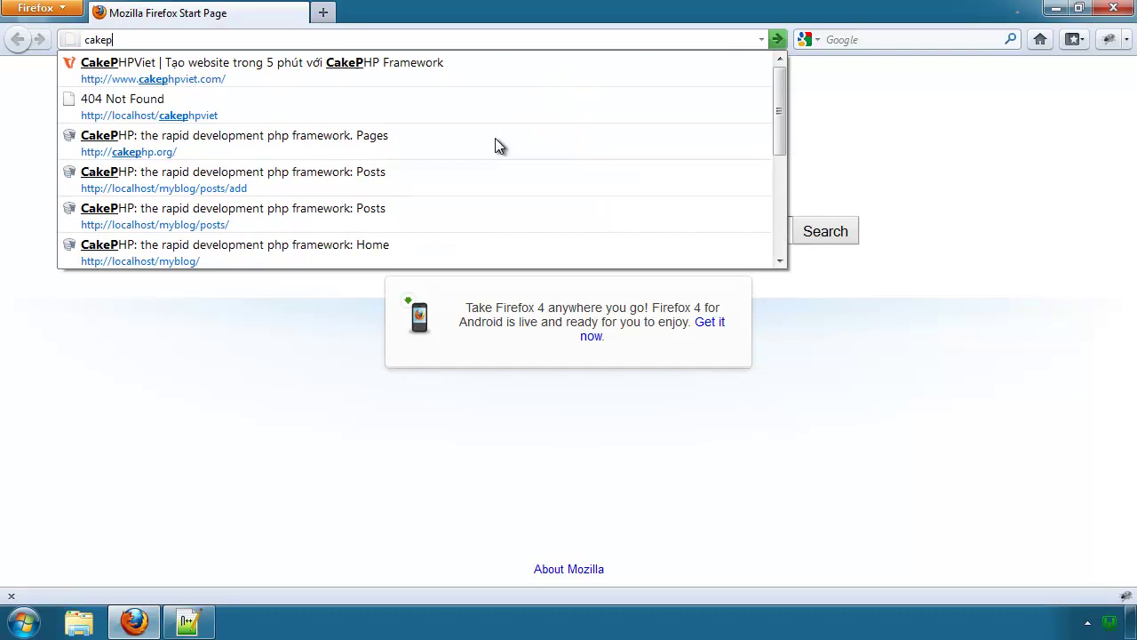
{"action": "key", "text": "Down"}
{"action": "key", "text": "Return"}
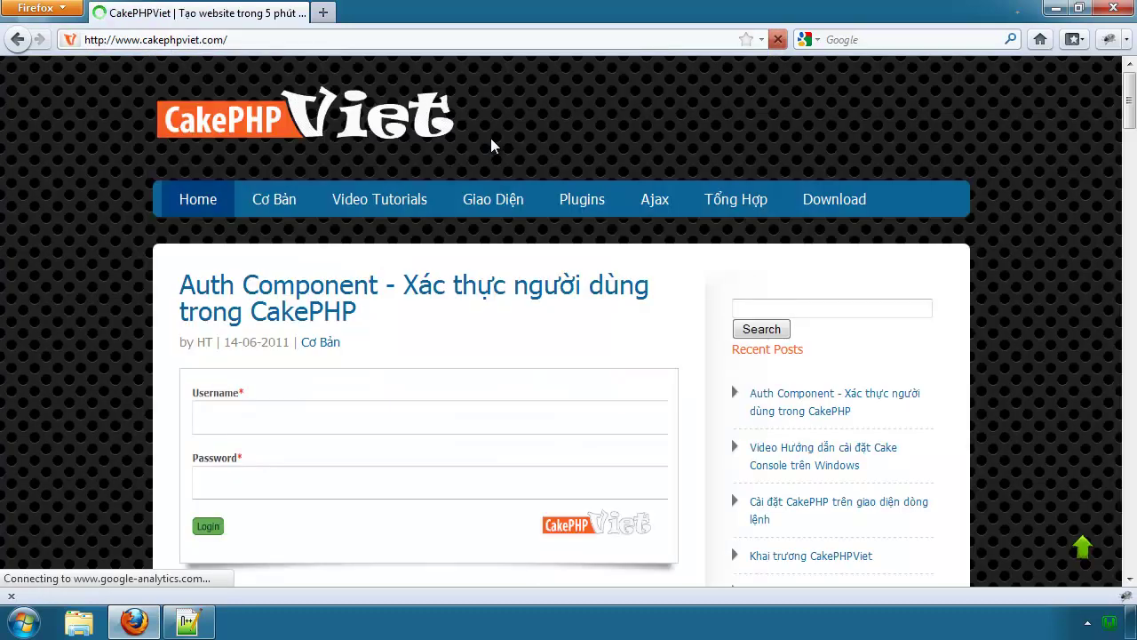
{"action": "scroll", "coordinate": [164, 304], "scroll_direction": "down", "scroll_amount": 3}
{"action": "scroll", "coordinate": [842, 310], "scroll_direction": "up", "scroll_amount": 3}
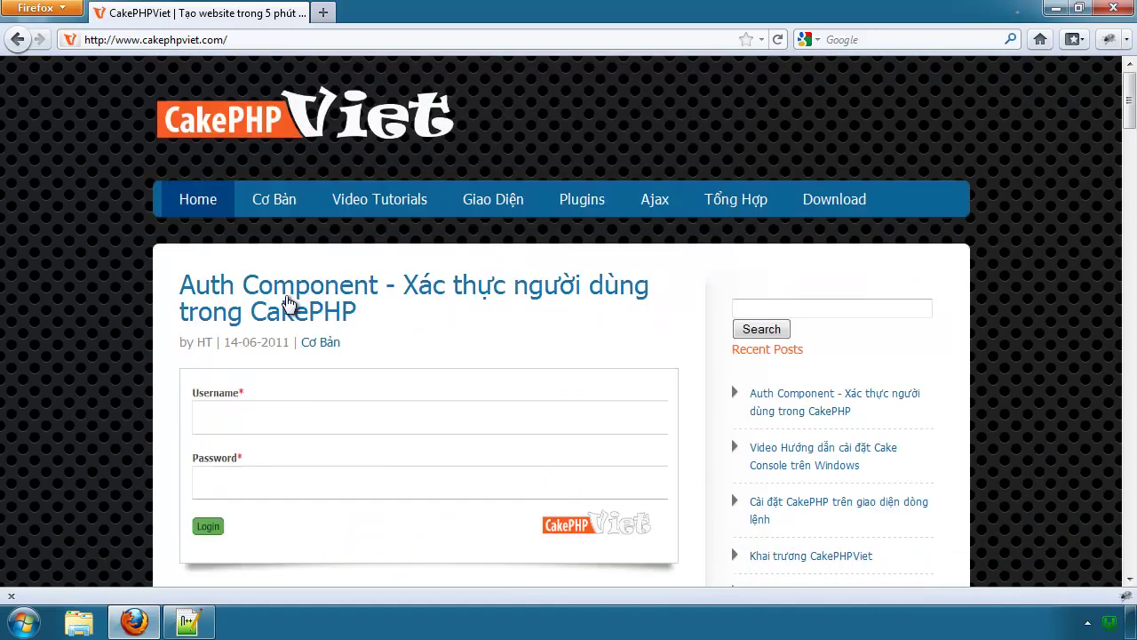
Step: Inspect the Auth Component post title link with Firebug, and widen the style area beside the HTML tree
{"action": "right_click", "coordinate": [287, 301]}
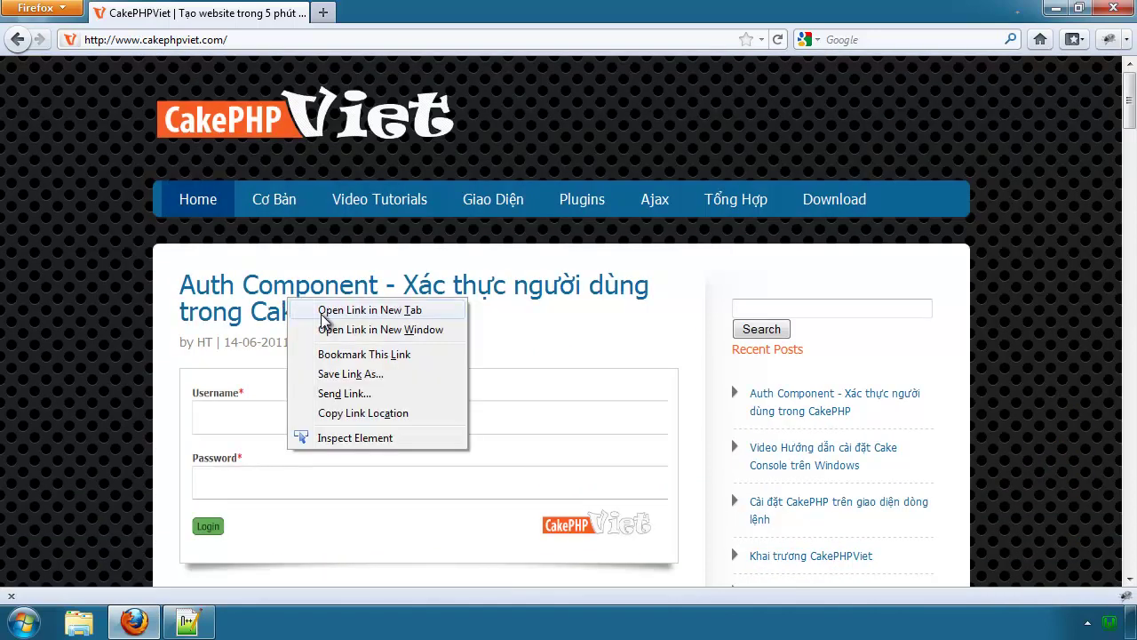
{"action": "left_click", "coordinate": [132, 321]}
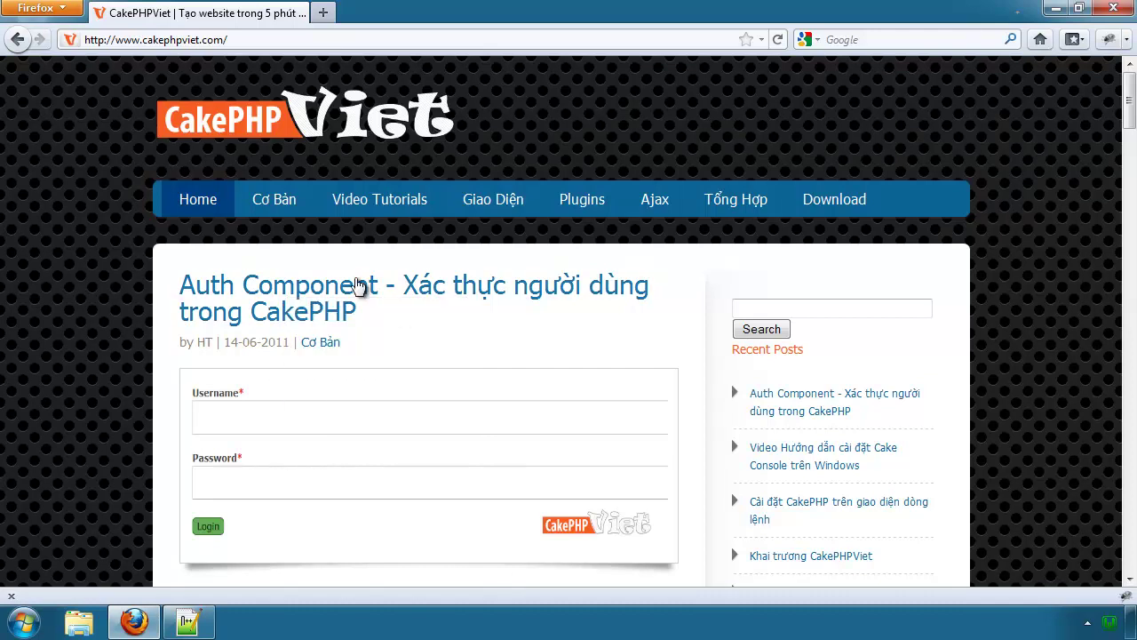
{"action": "right_click", "coordinate": [308, 300]}
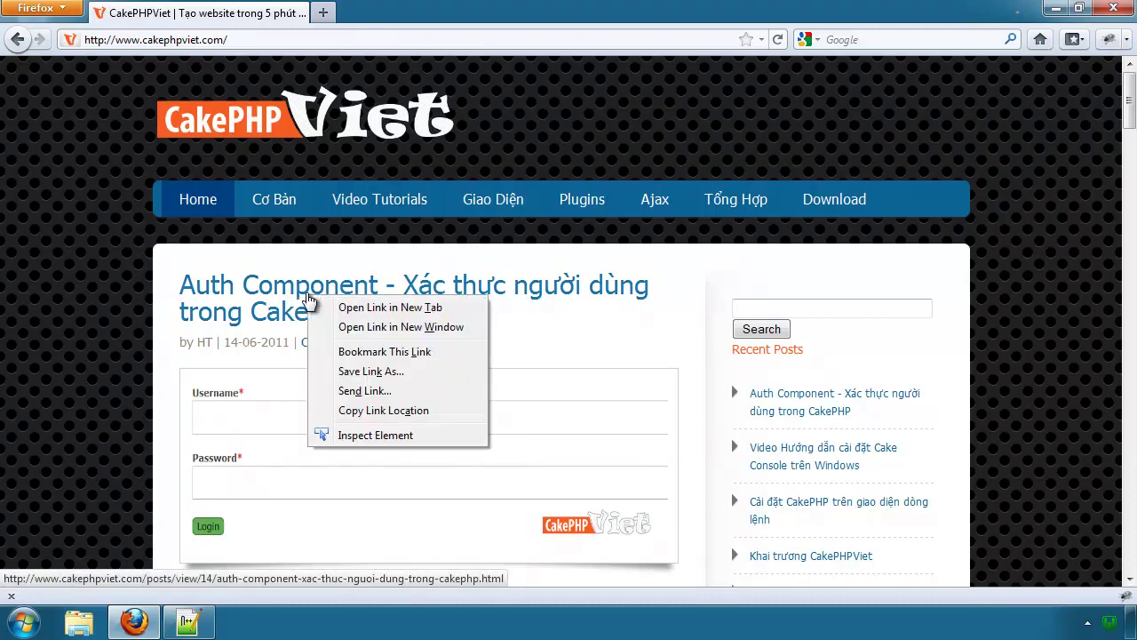
{"action": "left_click", "coordinate": [377, 436]}
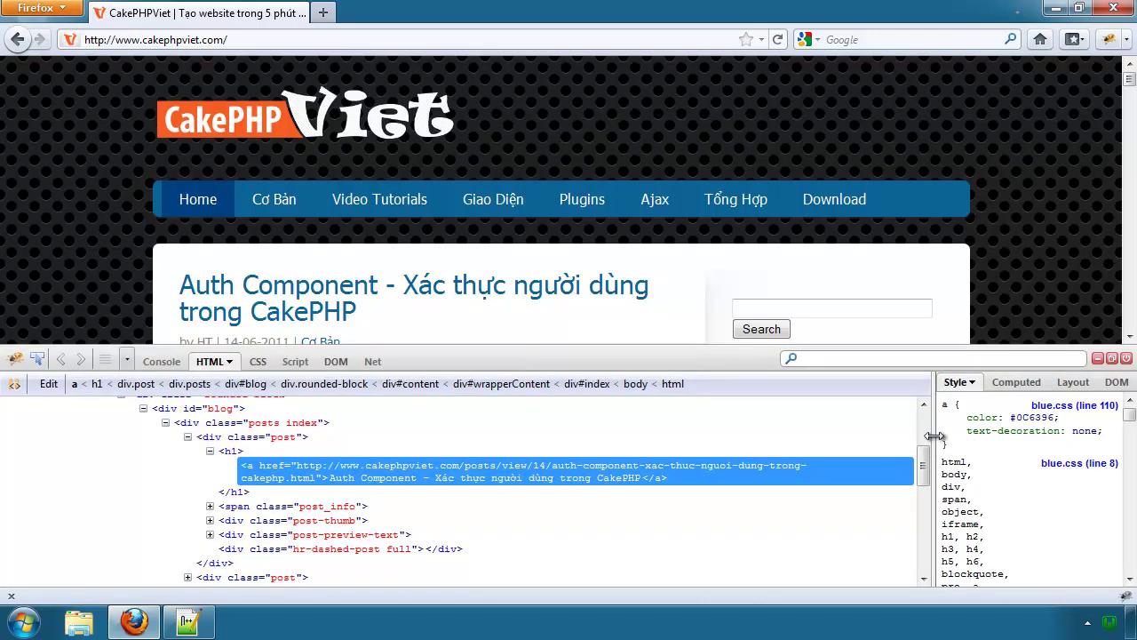
{"action": "left_click_drag", "start_coordinate": [934, 440], "coordinate": [760, 438]}
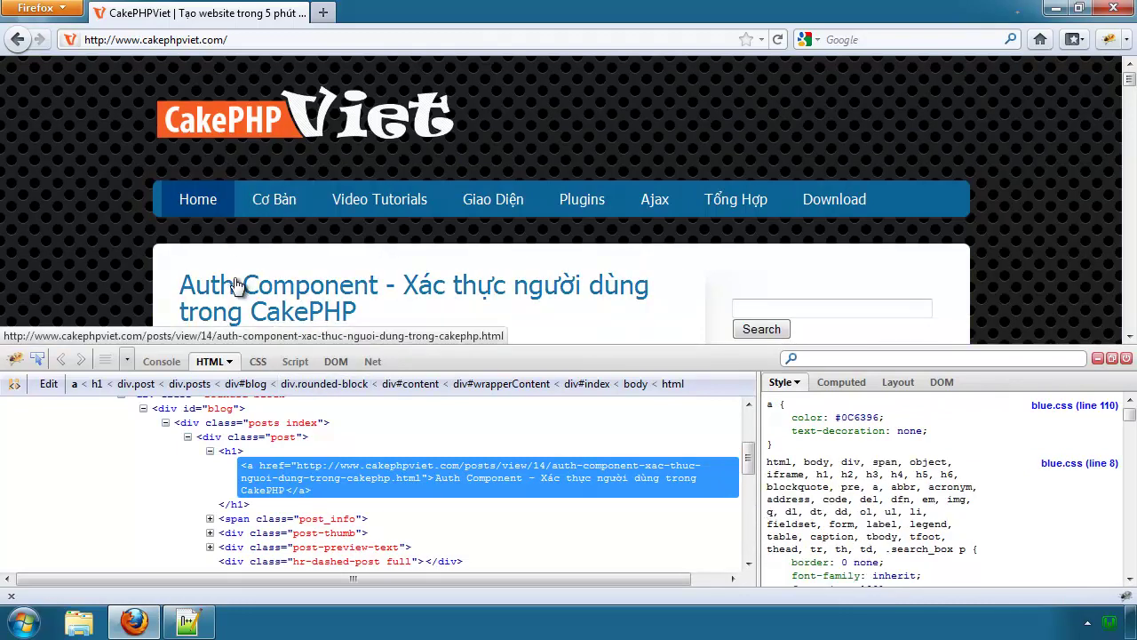
Step: Inspect the Auth Component title link again and select its parent h1 element in the HTML tree to show its style rules
{"action": "scroll", "coordinate": [238, 291], "scroll_direction": "down", "scroll_amount": 2}
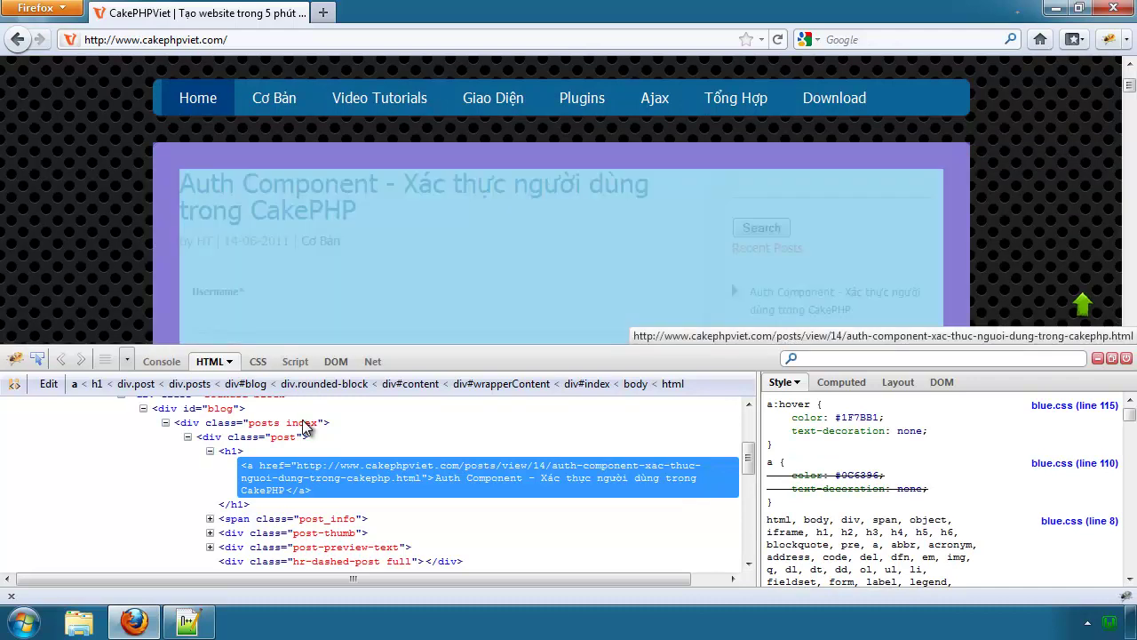
{"action": "left_click", "coordinate": [232, 451]}
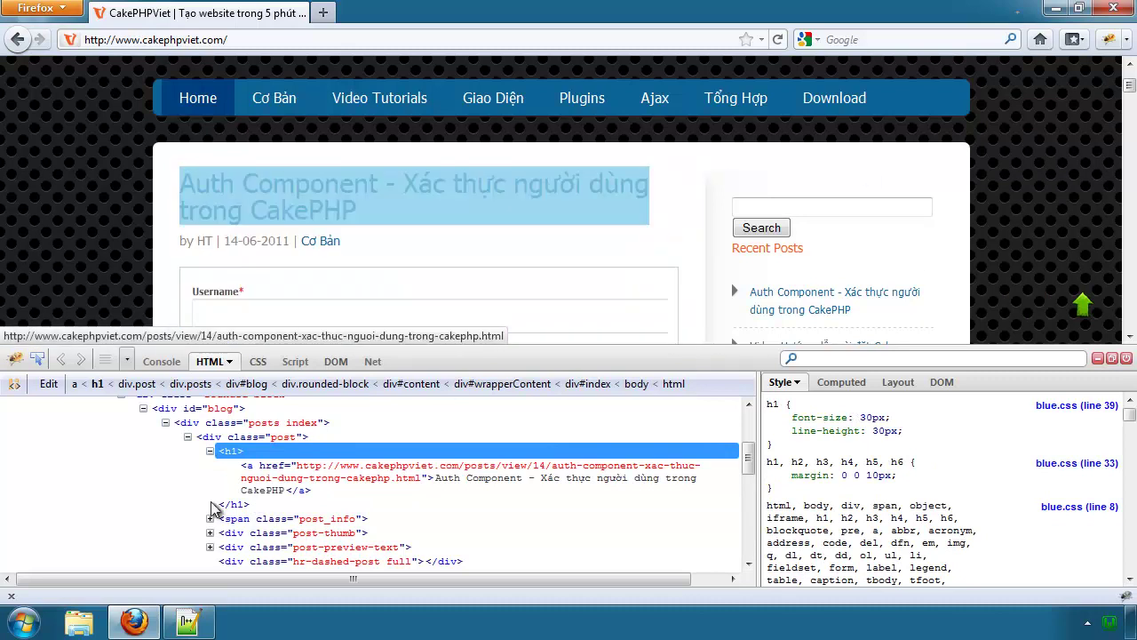
{"action": "right_click", "coordinate": [262, 211]}
{"action": "left_click", "coordinate": [320, 342]}
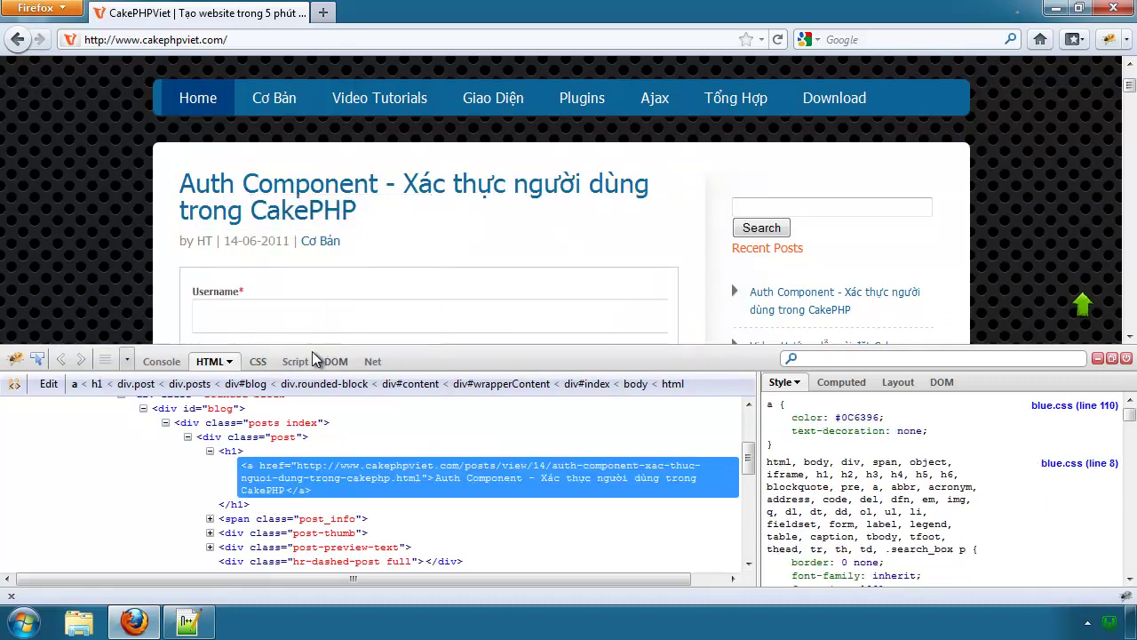
{"action": "left_click", "coordinate": [233, 452]}
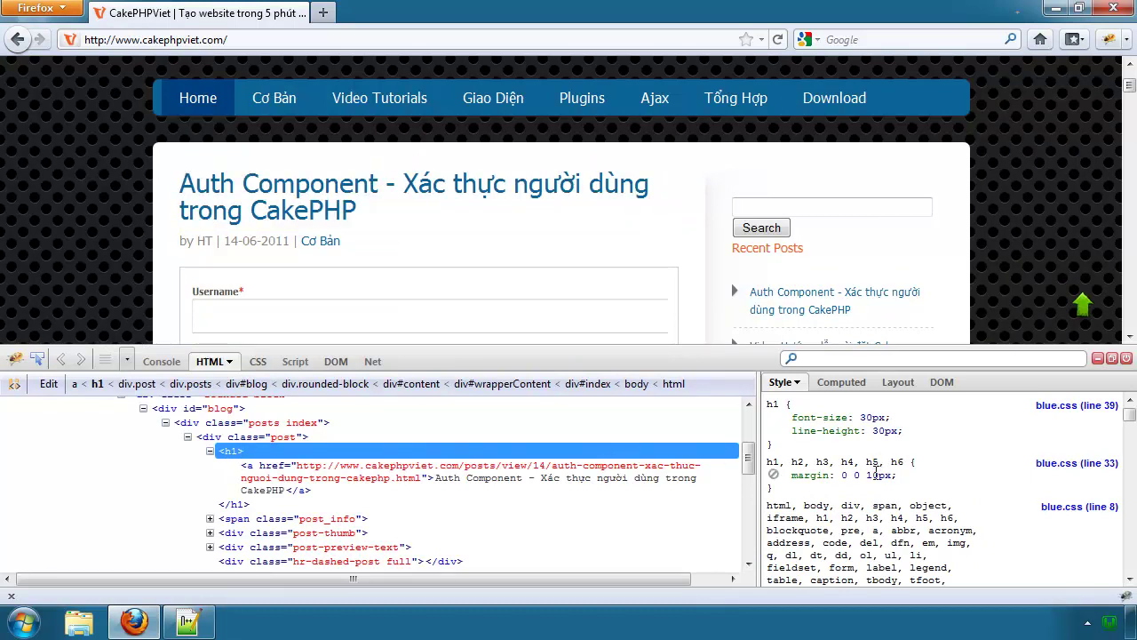
Step: Set the font-size of the h1 rule from blue.css to 24px in Firebug
{"action": "left_click", "coordinate": [871, 418]}
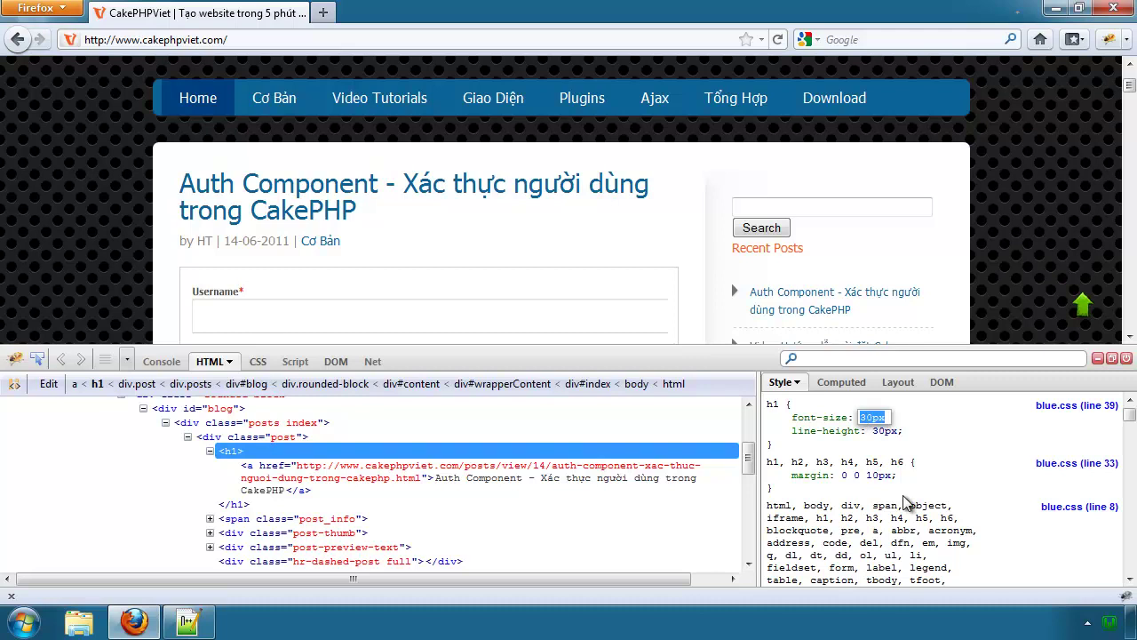
{"action": "key", "text": "Escape"}
{"action": "left_click", "coordinate": [873, 416]}
{"action": "key", "text": "Up"}
{"action": "key", "text": "Up"}
{"action": "key", "text": "Up"}
{"action": "key", "text": "Up"}
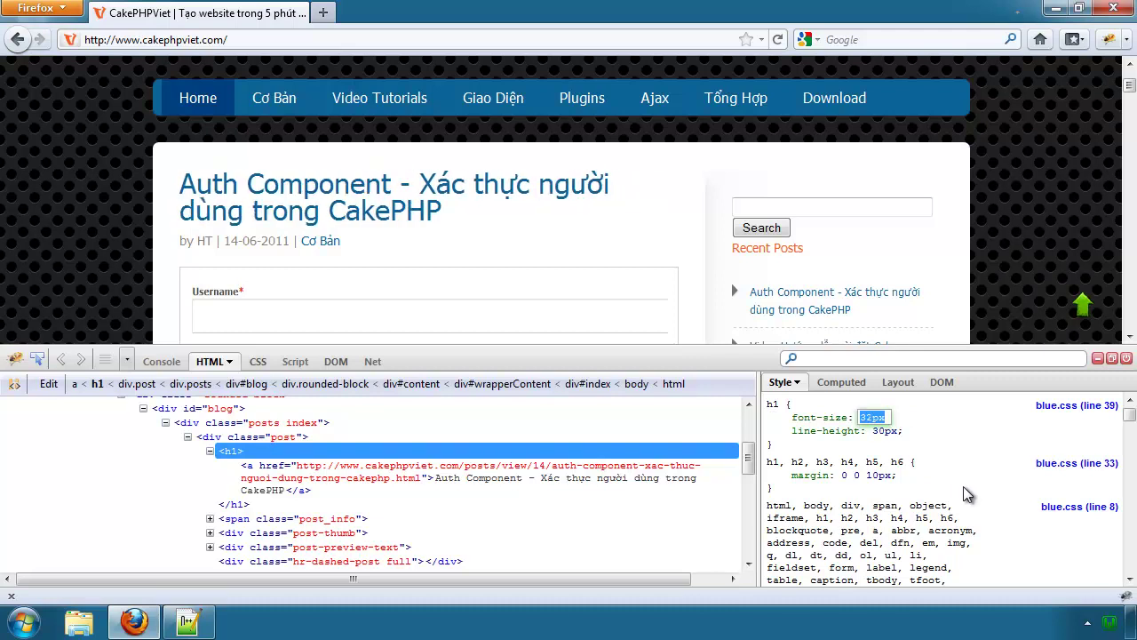
{"action": "key", "text": "Down"}
{"action": "key", "text": "Down"}
{"action": "key", "text": "Down"}
{"action": "key", "text": "Down"}
{"action": "key", "text": "Down"}
{"action": "key", "text": "Down"}
{"action": "key", "text": "Down"}
{"action": "key", "text": "Down"}
{"action": "key", "text": "Down"}
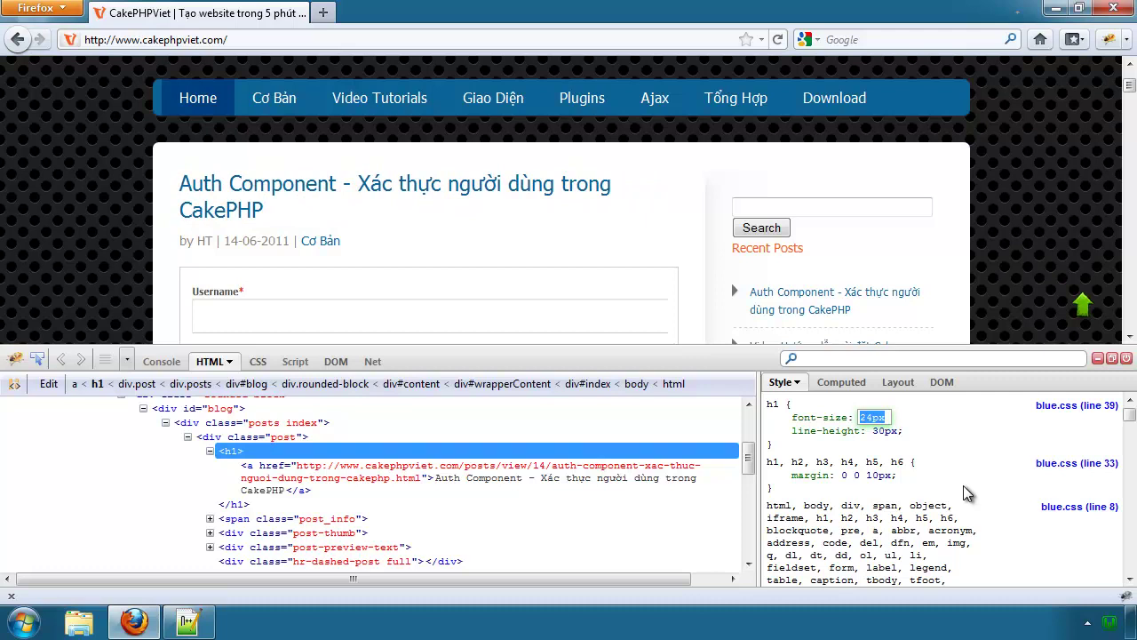
{"action": "key", "text": "Escape"}
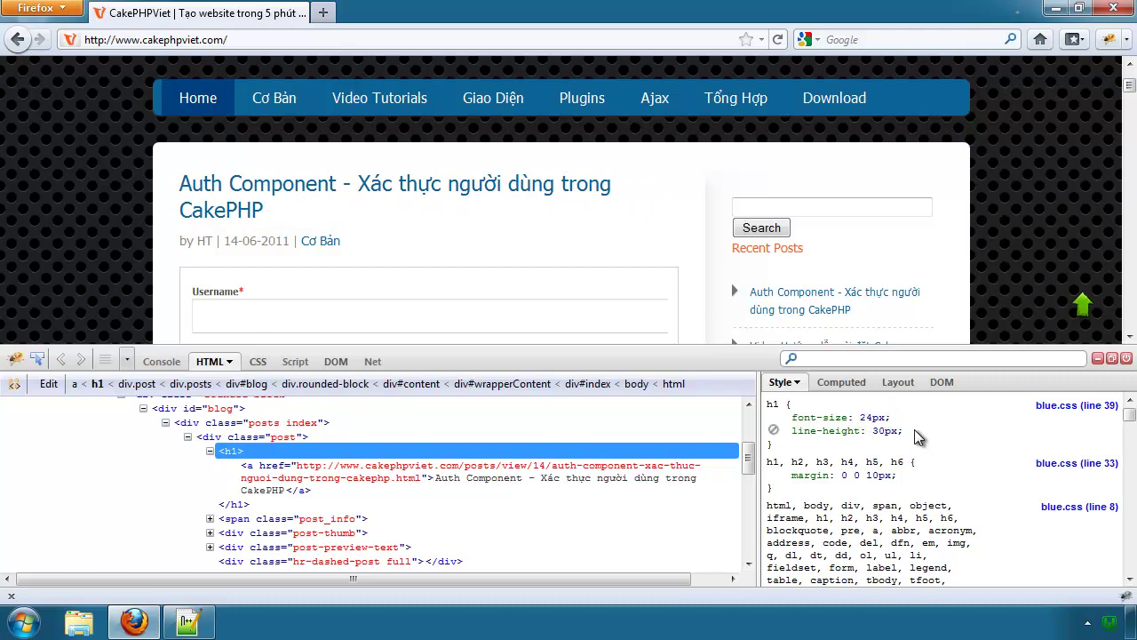